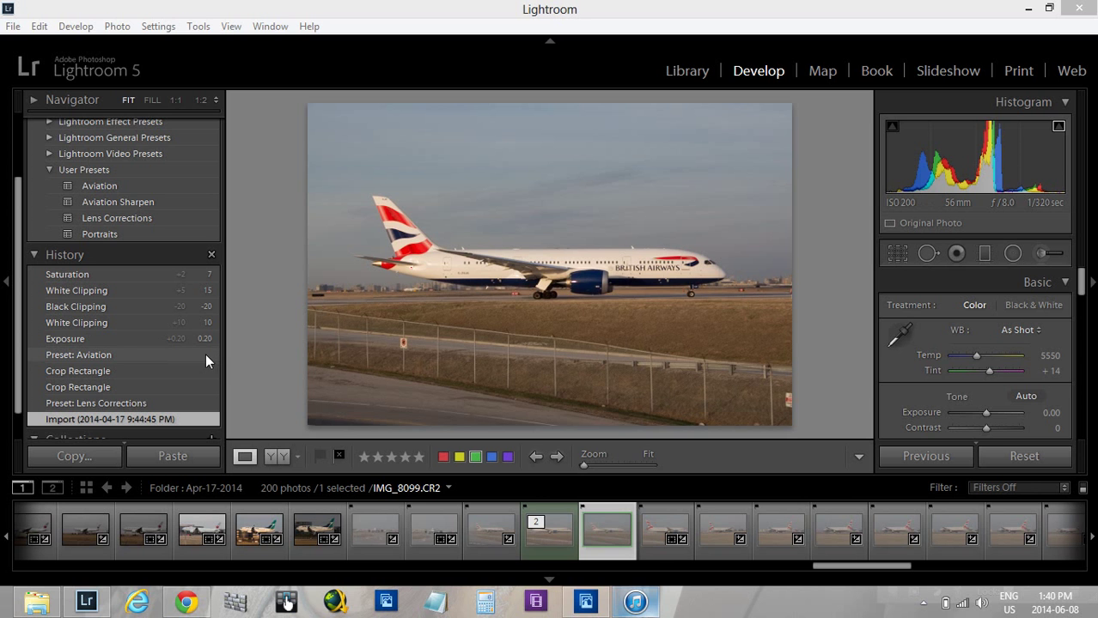
Step: Apply the Aviation user preset and review its Basic, Detail and Lens Corrections settings
{"action": "left_click", "coordinate": [113, 188]}
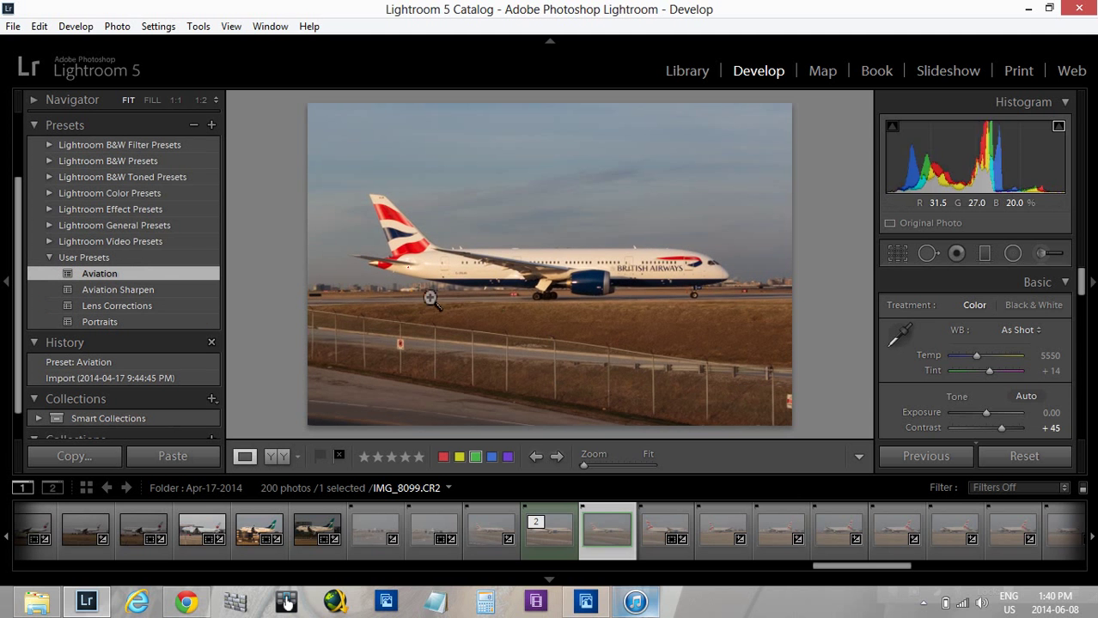
{"action": "scroll", "coordinate": [918, 389], "scroll_direction": "down", "scroll_amount": 1}
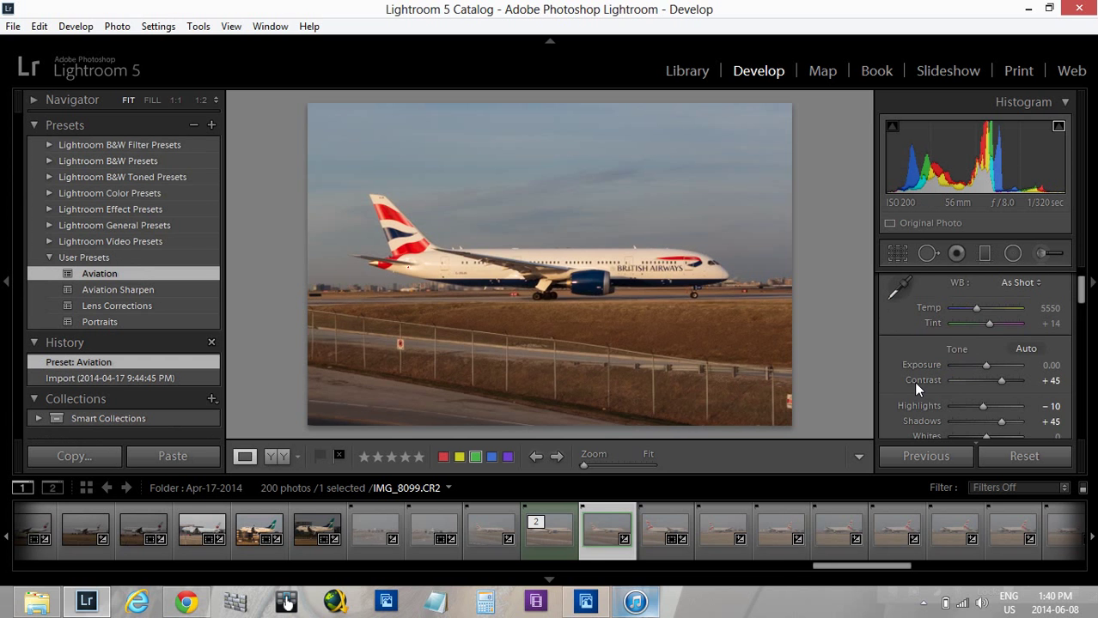
{"action": "scroll", "coordinate": [913, 381], "scroll_direction": "down", "scroll_amount": 3}
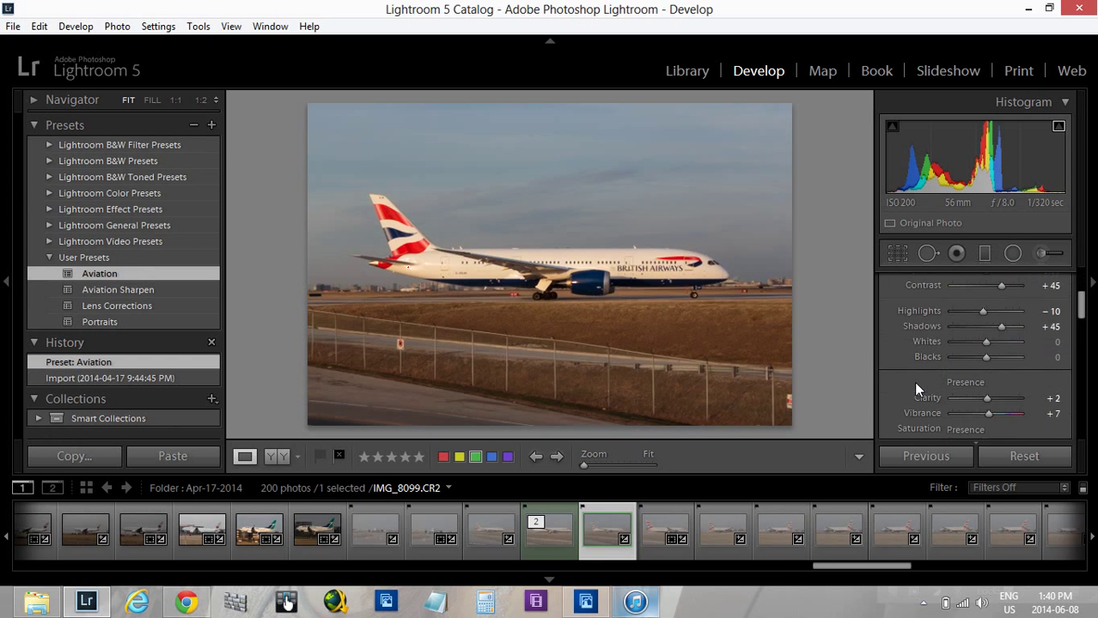
{"action": "scroll", "coordinate": [916, 388], "scroll_direction": "down", "scroll_amount": 4}
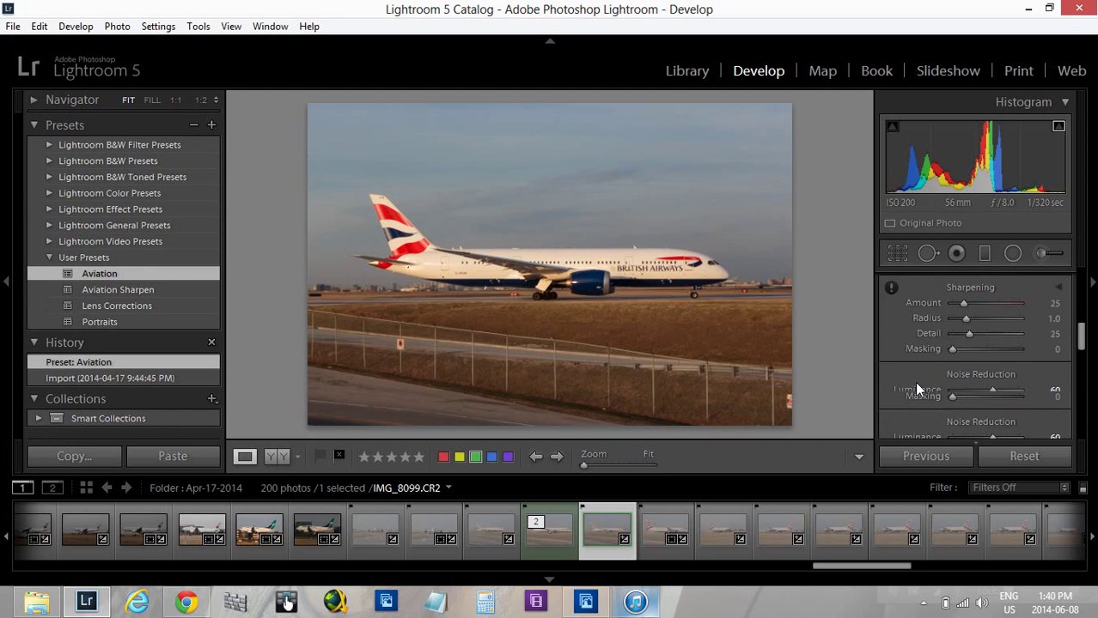
{"action": "scroll", "coordinate": [918, 389], "scroll_direction": "down", "scroll_amount": 1}
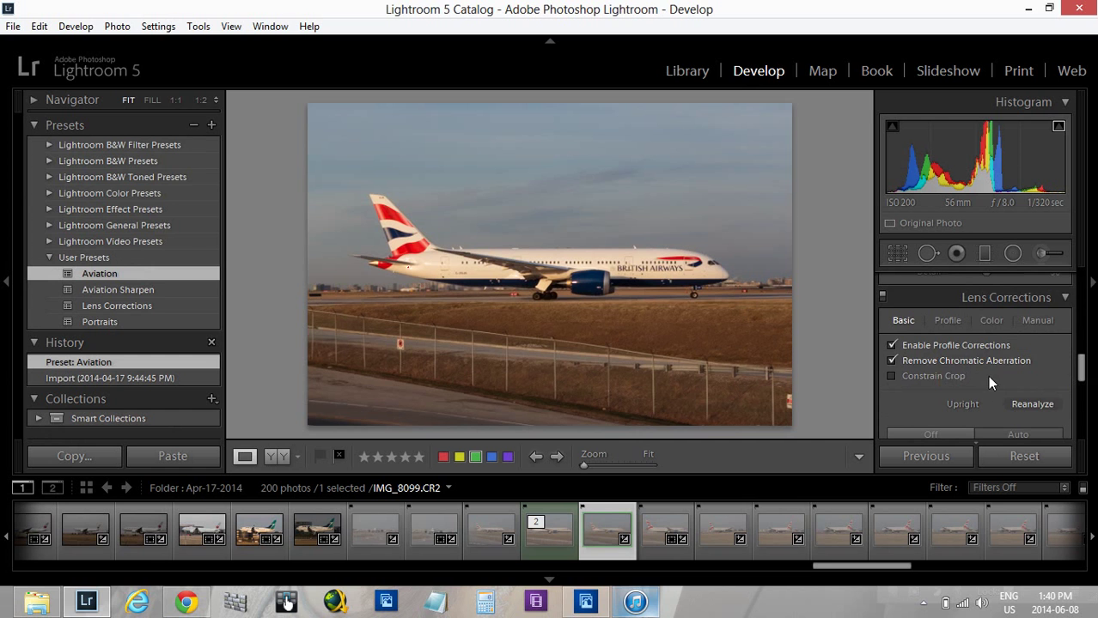
{"action": "scroll", "coordinate": [987, 376], "scroll_direction": "down", "scroll_amount": 1}
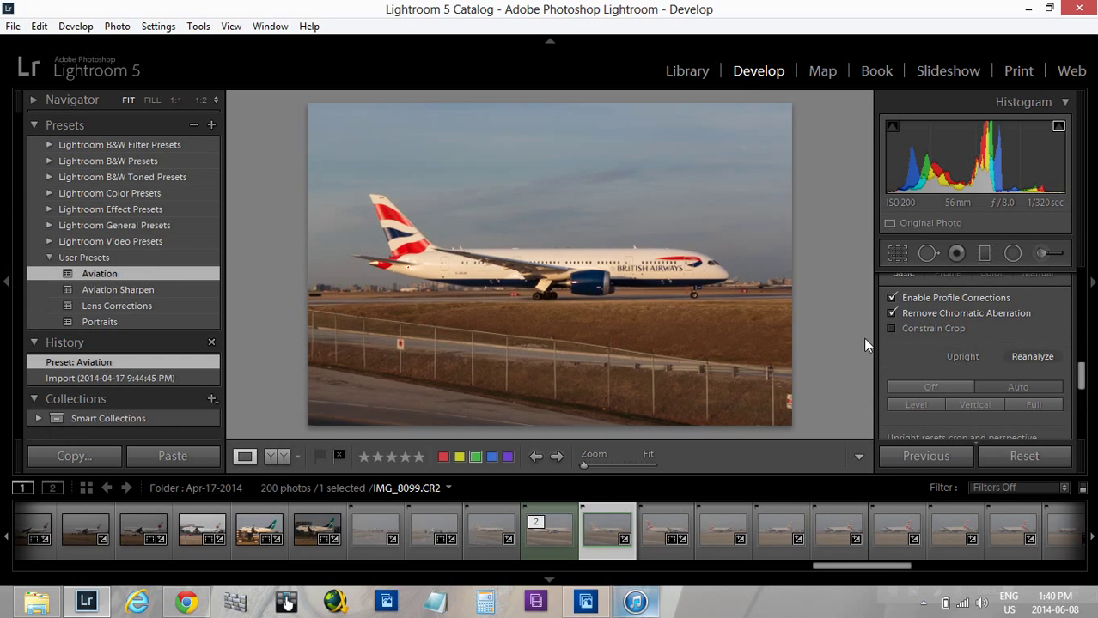
{"action": "scroll", "coordinate": [914, 393], "scroll_direction": "down", "scroll_amount": 3}
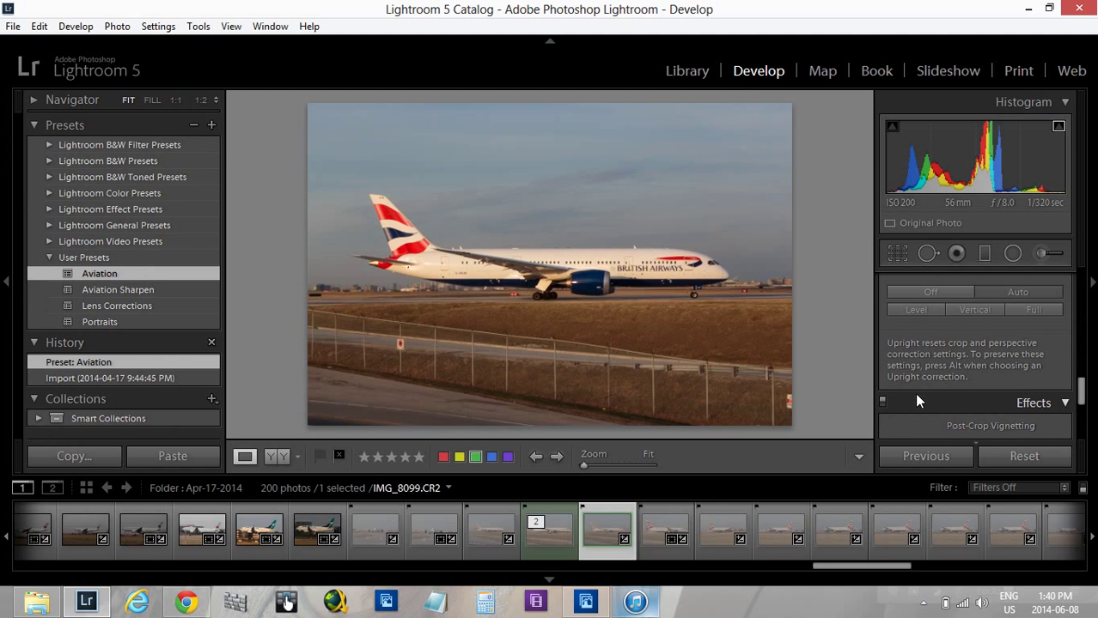
{"action": "scroll", "coordinate": [896, 383], "scroll_direction": "up", "scroll_amount": 10}
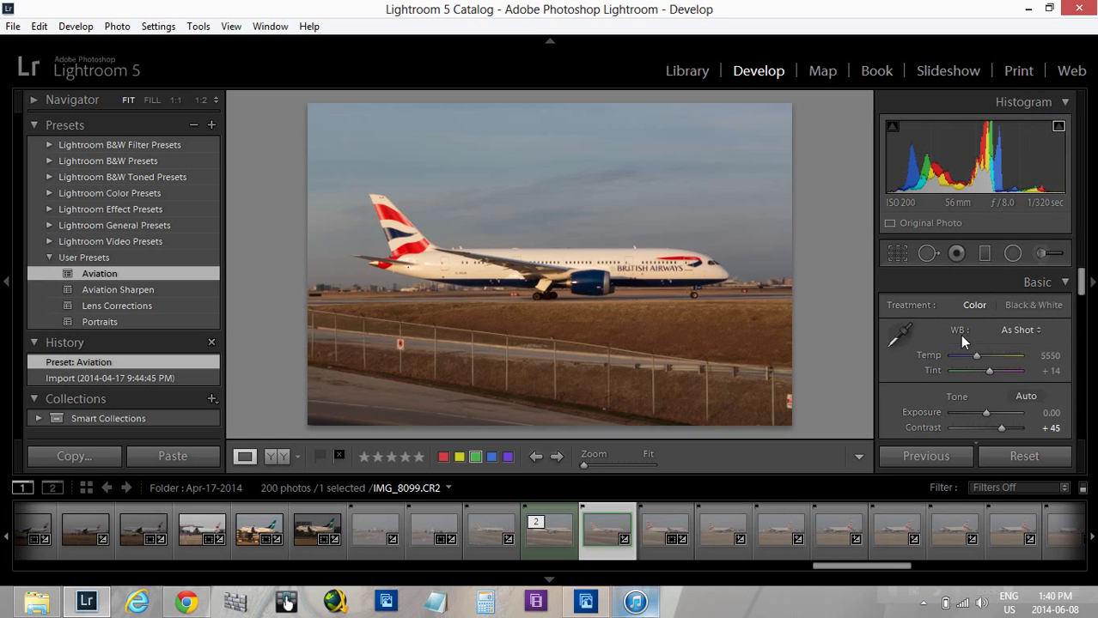
Step: Set Exposure to +0.30, Whites to +15 and Blacks to -25 in the Basic panel
{"action": "scroll", "coordinate": [922, 380], "scroll_direction": "down", "scroll_amount": 3}
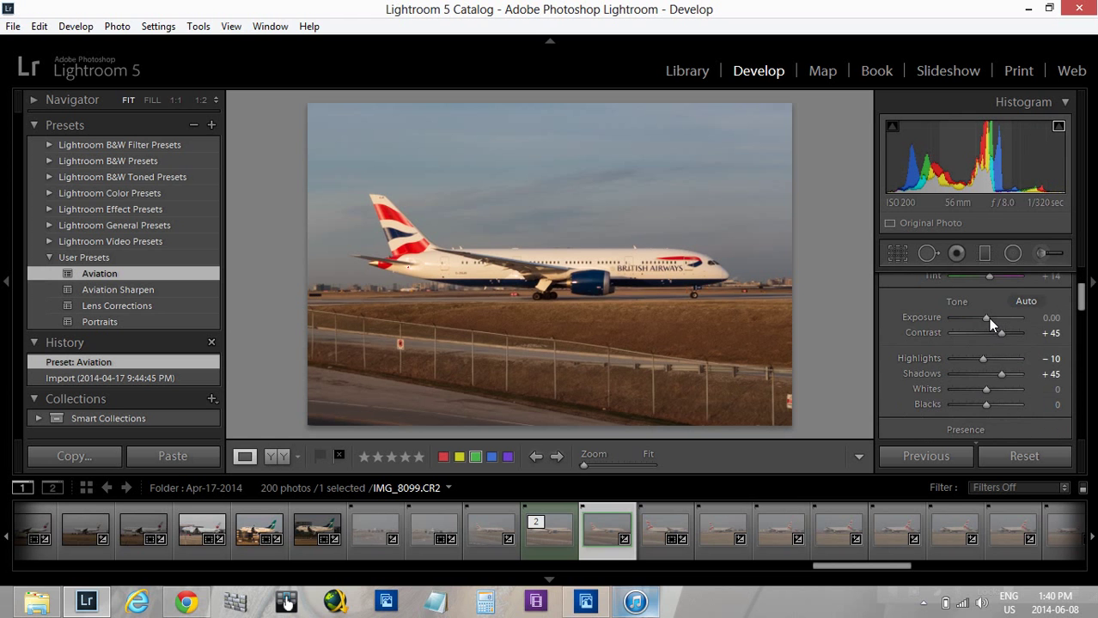
{"action": "left_click_drag", "start_coordinate": [984, 317], "coordinate": [987, 319]}
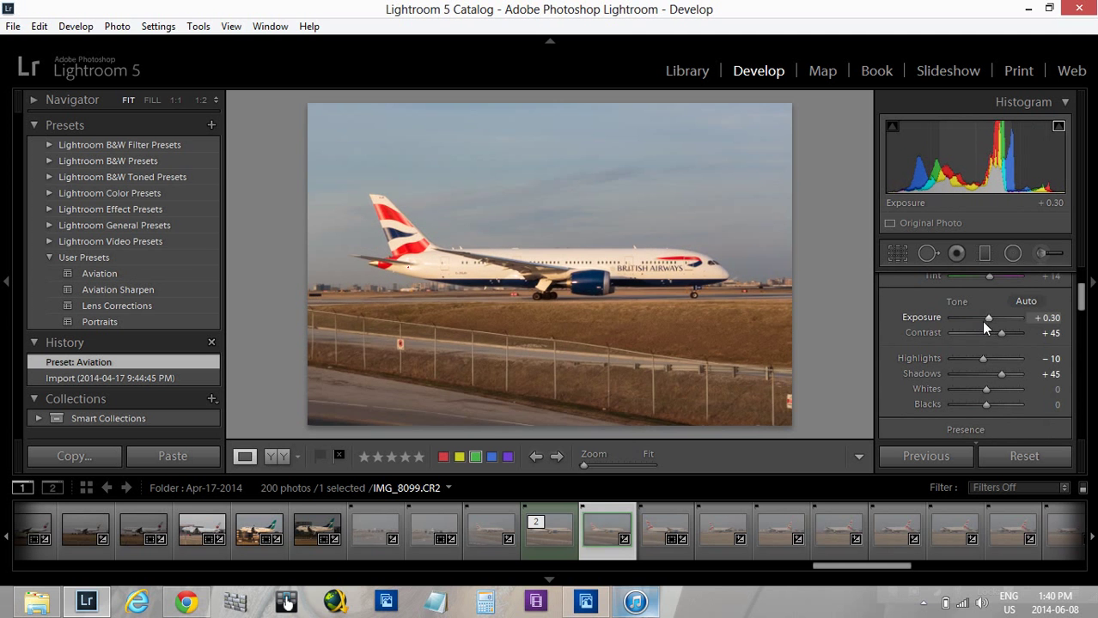
{"action": "scroll", "coordinate": [981, 382], "scroll_direction": "down", "scroll_amount": 1}
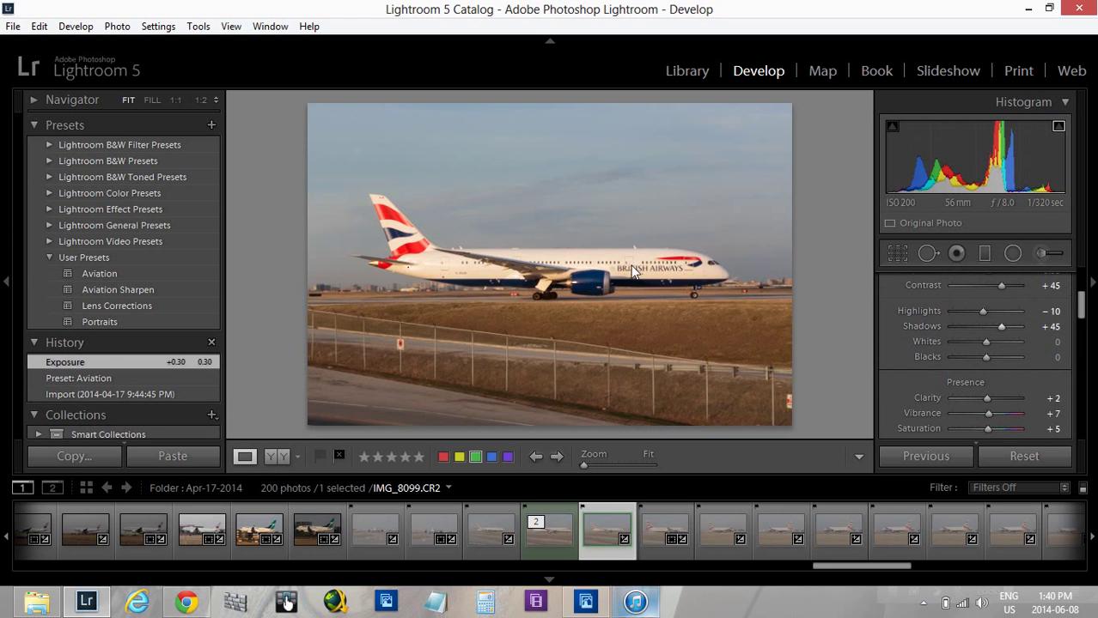
{"action": "left_click_drag", "start_coordinate": [985, 342], "coordinate": [989, 342]}
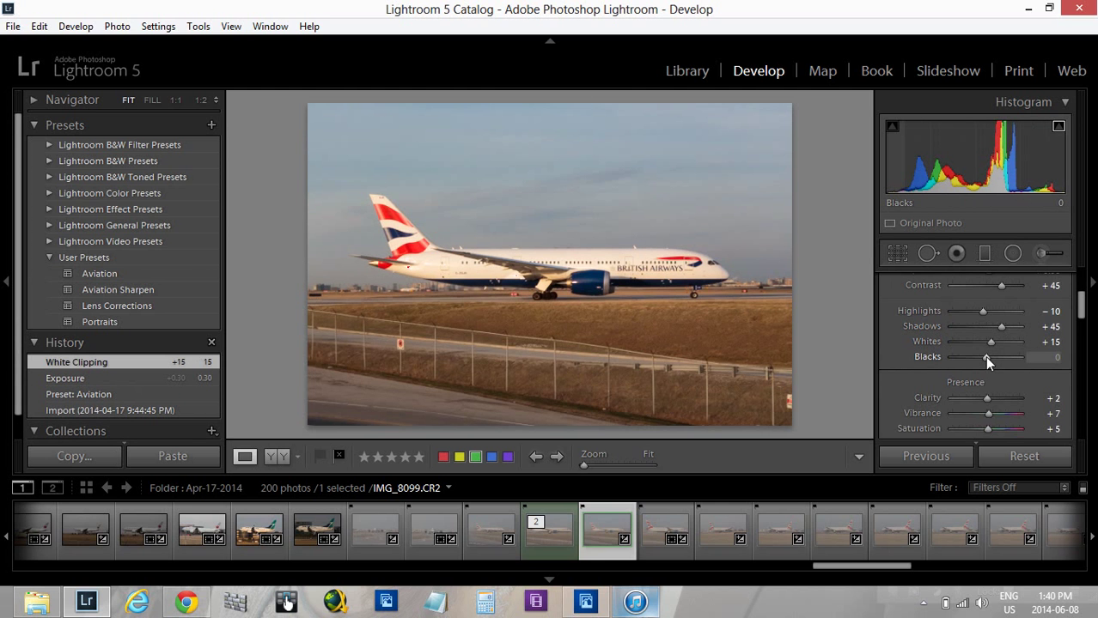
{"action": "key", "text": "Down"}
{"action": "key", "text": "Down"}
{"action": "key", "text": "Down"}
{"action": "key", "text": "Down"}
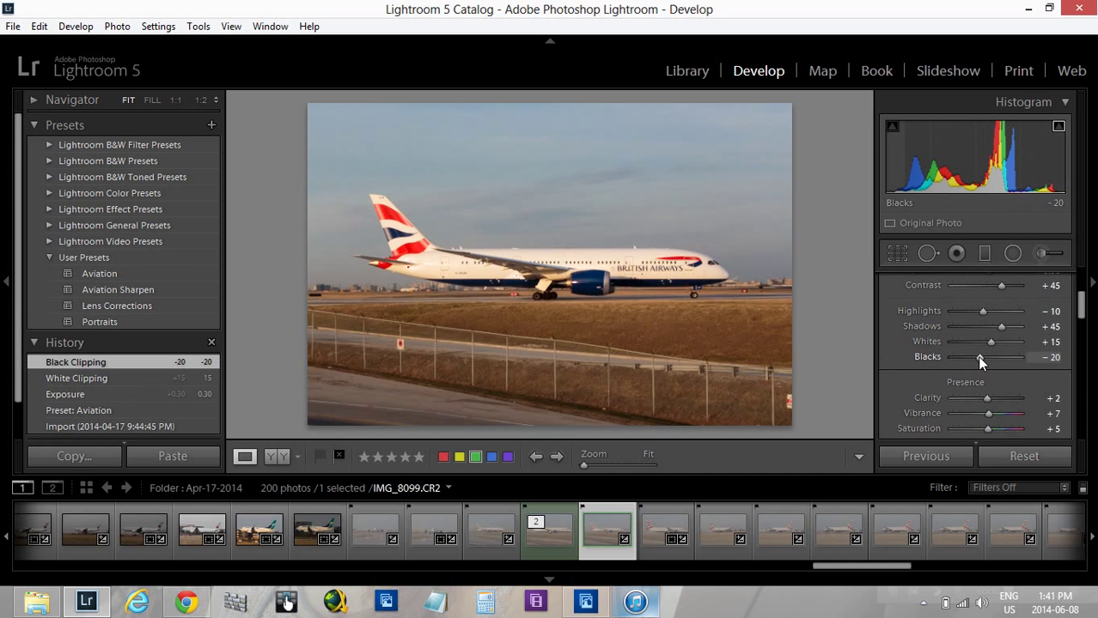
{"action": "key", "text": "Down"}
{"action": "scroll", "coordinate": [901, 352], "scroll_direction": "down", "scroll_amount": 1}
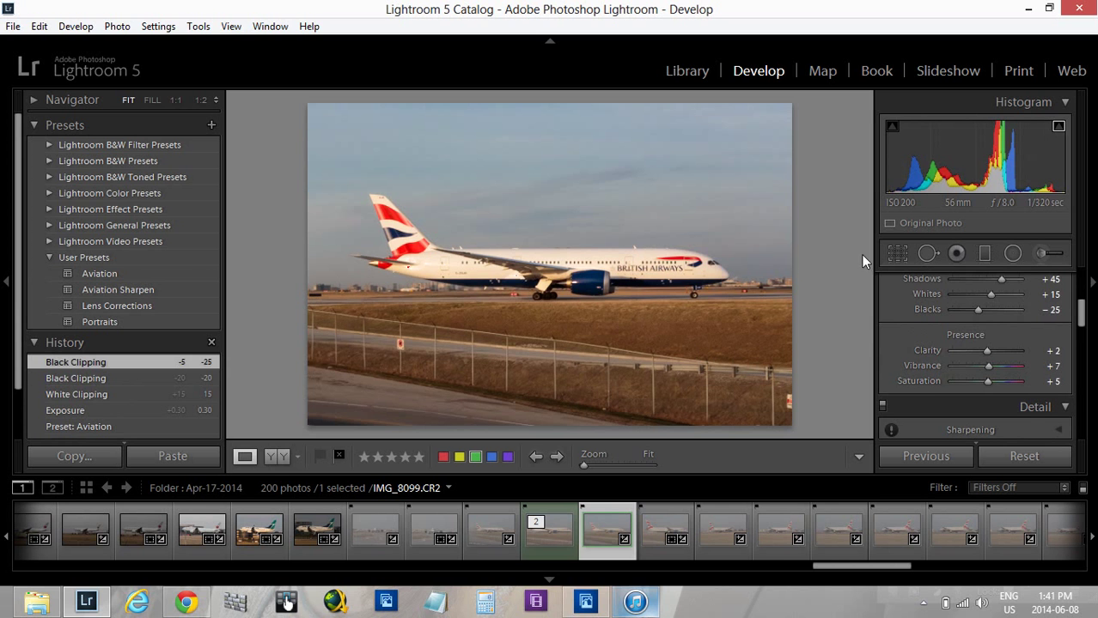
Step: Pull the crop's right and left edges inward around the Dreamliner and apply the crop
{"action": "left_click", "coordinate": [897, 253]}
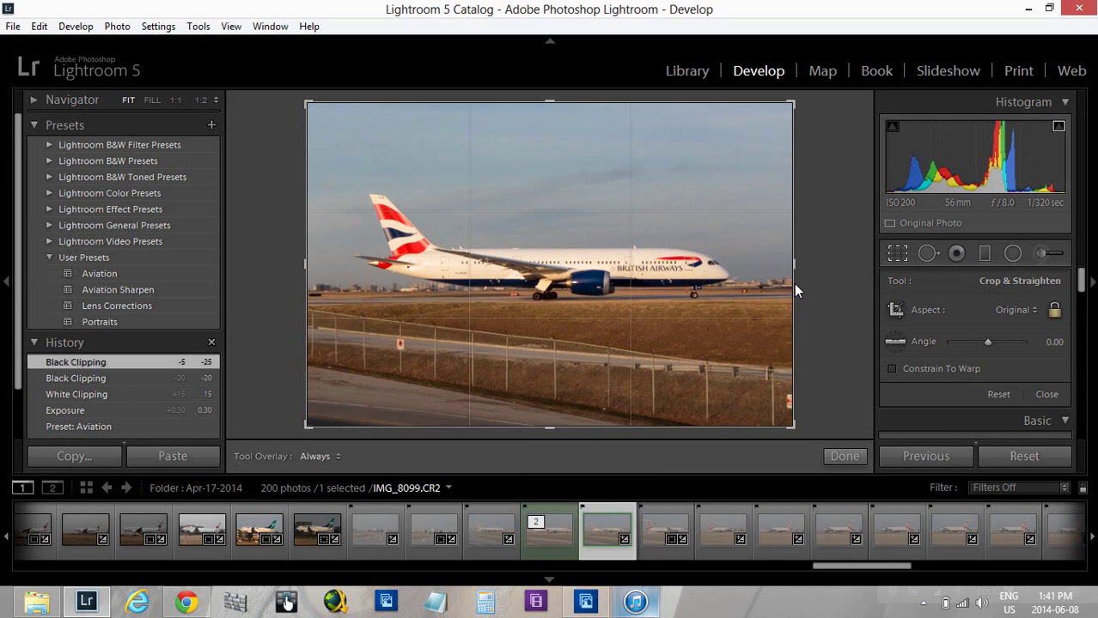
{"action": "left_click_drag", "start_coordinate": [793, 283], "coordinate": [769, 280]}
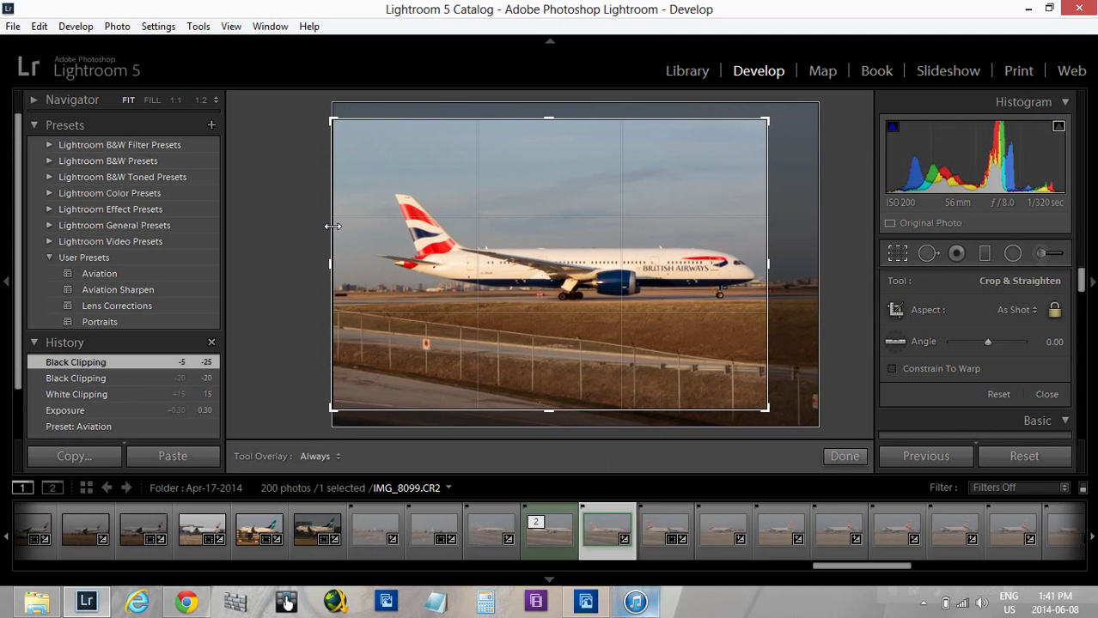
{"action": "left_click_drag", "start_coordinate": [333, 227], "coordinate": [367, 229]}
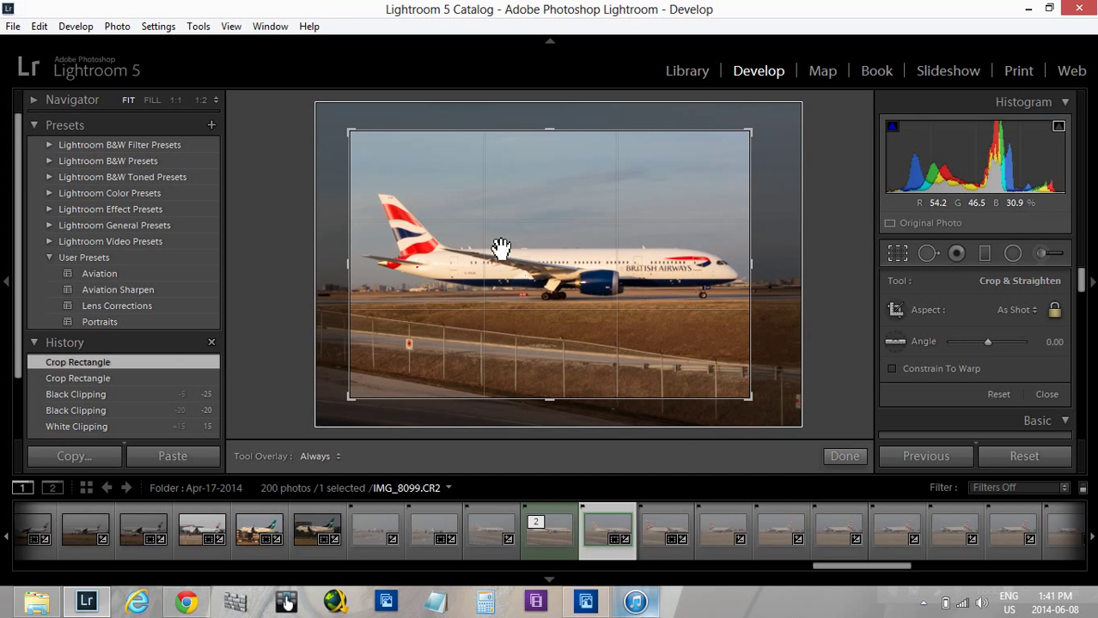
{"action": "left_click", "coordinate": [840, 462]}
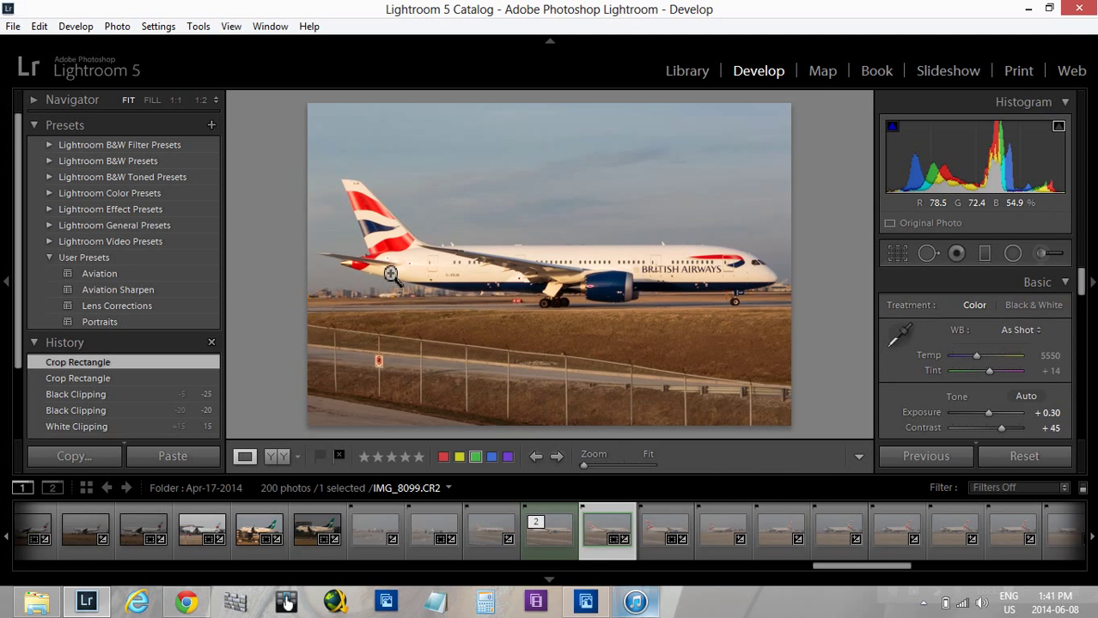
Step: Inspect the plane at 1:1 from the tail along the fuselage, then return to the fitted view
{"action": "left_click", "coordinate": [391, 273]}
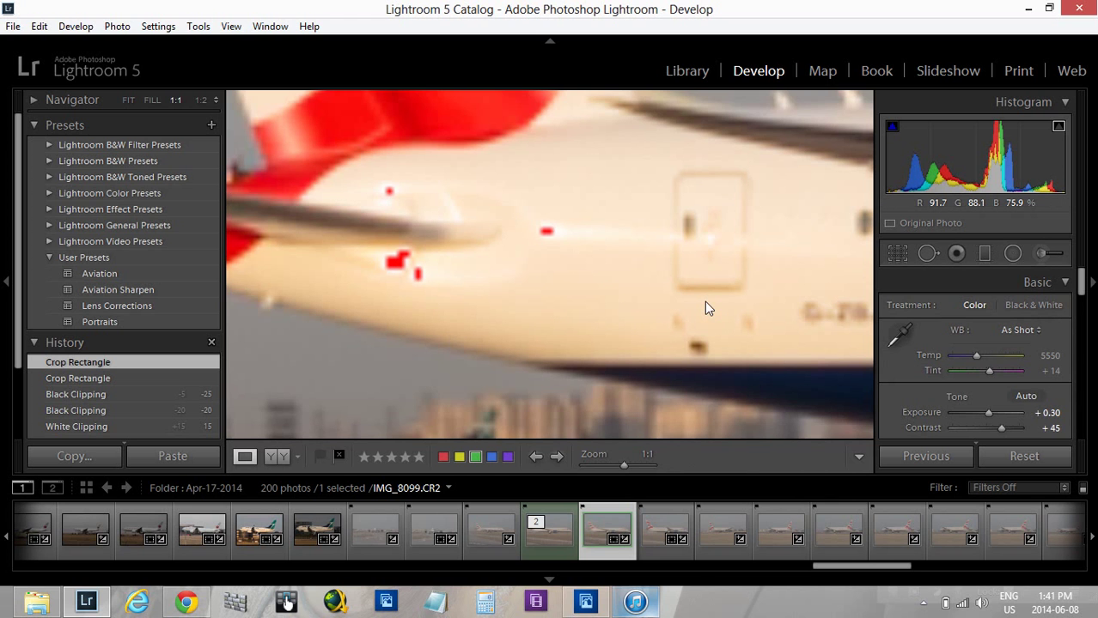
{"action": "left_click_drag", "start_coordinate": [706, 307], "coordinate": [560, 301]}
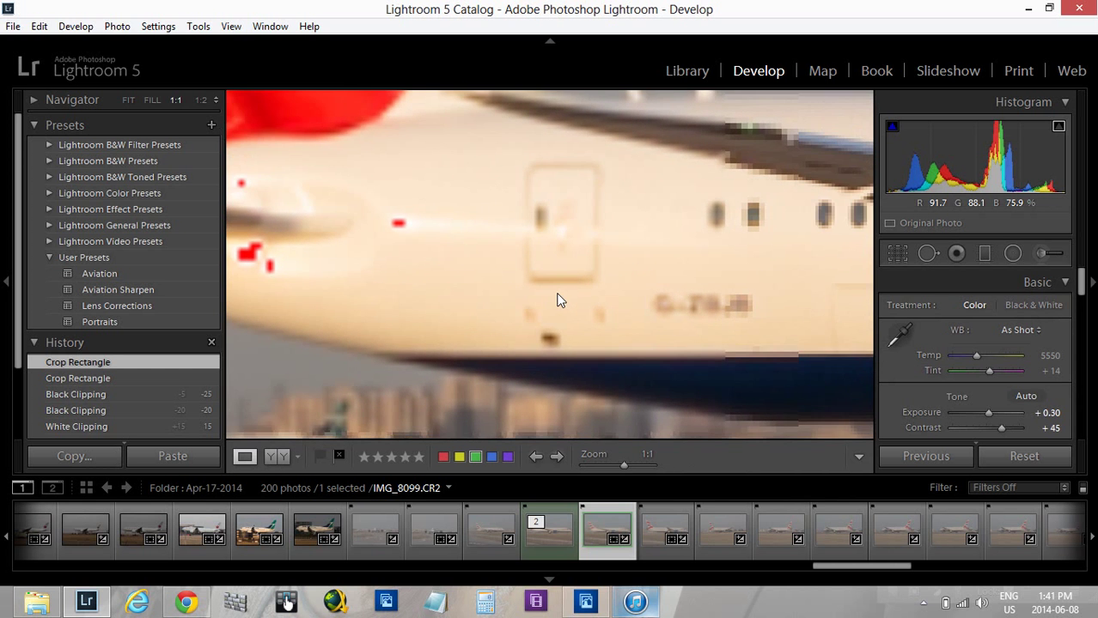
{"action": "left_click", "coordinate": [560, 300]}
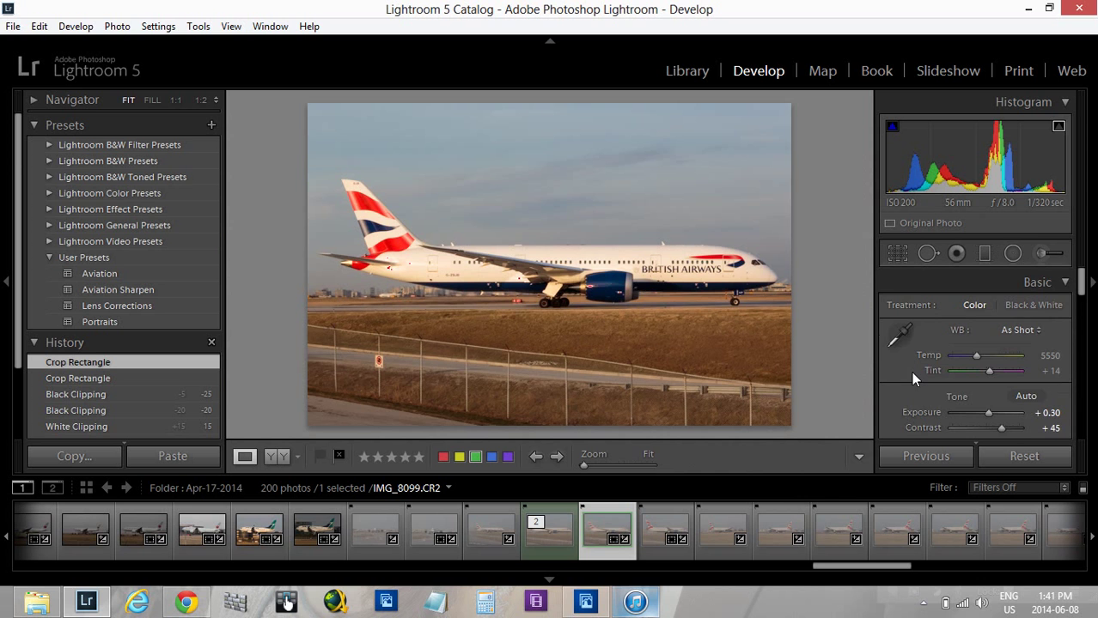
{"action": "scroll", "coordinate": [911, 378], "scroll_direction": "down", "scroll_amount": 1}
{"action": "scroll", "coordinate": [912, 375], "scroll_direction": "down", "scroll_amount": 4}
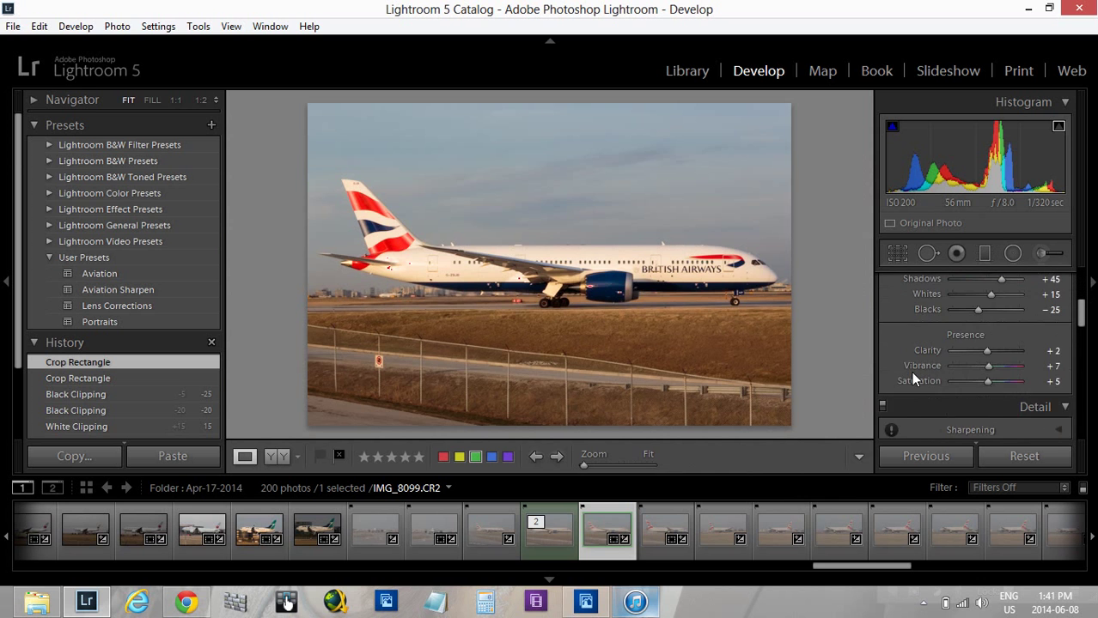
{"action": "scroll", "coordinate": [912, 379], "scroll_direction": "down", "scroll_amount": 2}
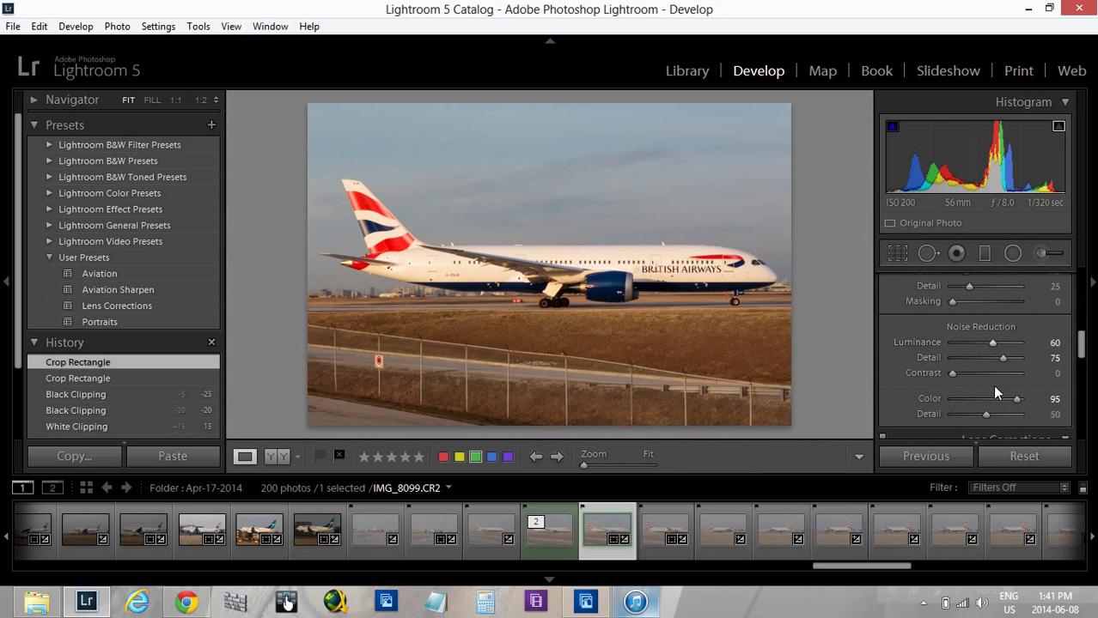
{"action": "scroll", "coordinate": [1001, 386], "scroll_direction": "down", "scroll_amount": 2}
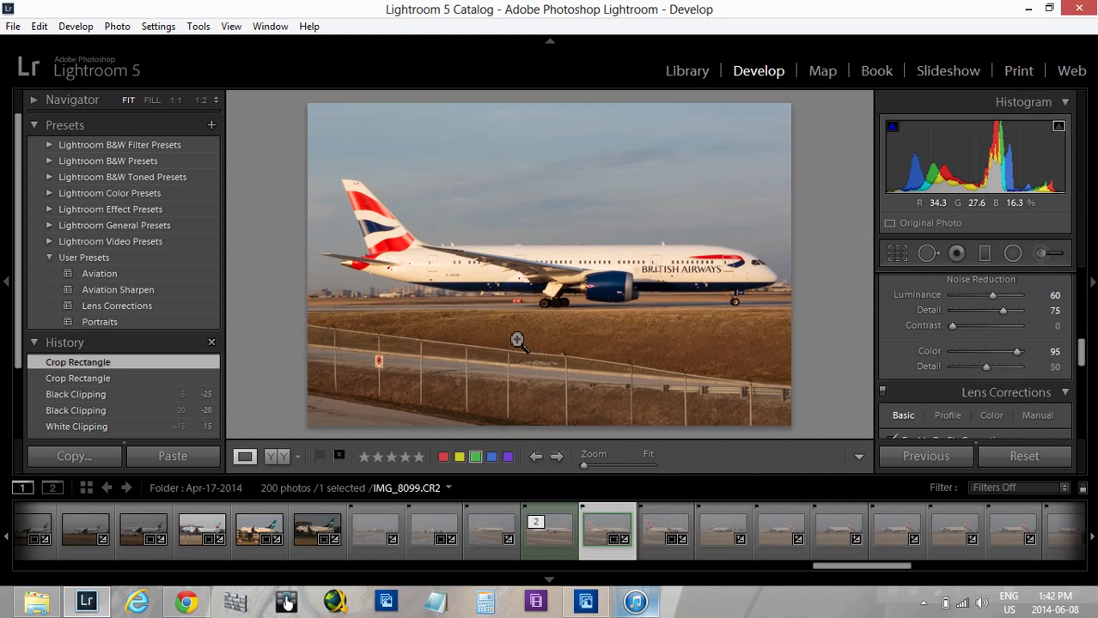
Step: Send the photo to Photoshop Elements through Edit In
{"action": "right_click", "coordinate": [516, 339]}
{"action": "mouse_move", "coordinate": [559, 275]}
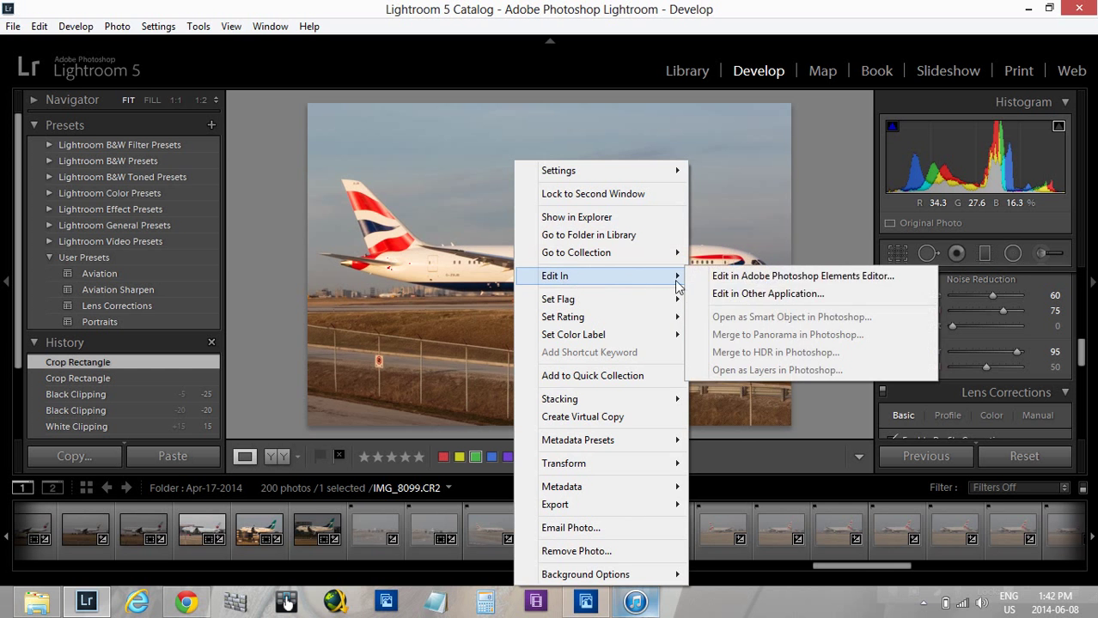
{"action": "left_click", "coordinate": [586, 604]}
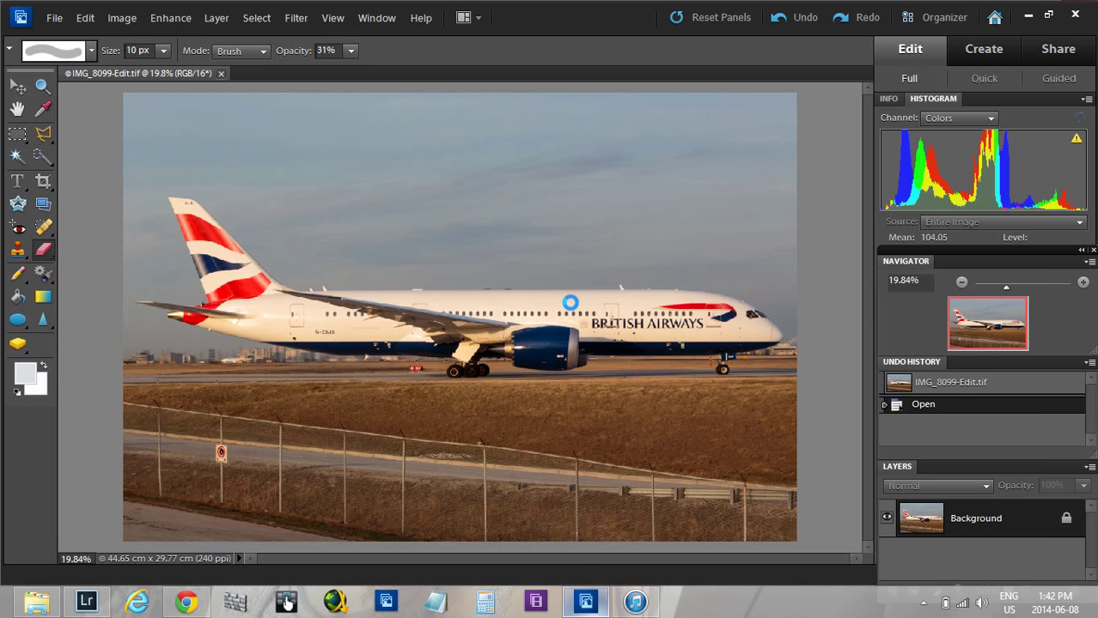
Step: In Levels, set the black input level to 5 and compare the preview on and off
{"action": "key", "text": "ctrl+l"}
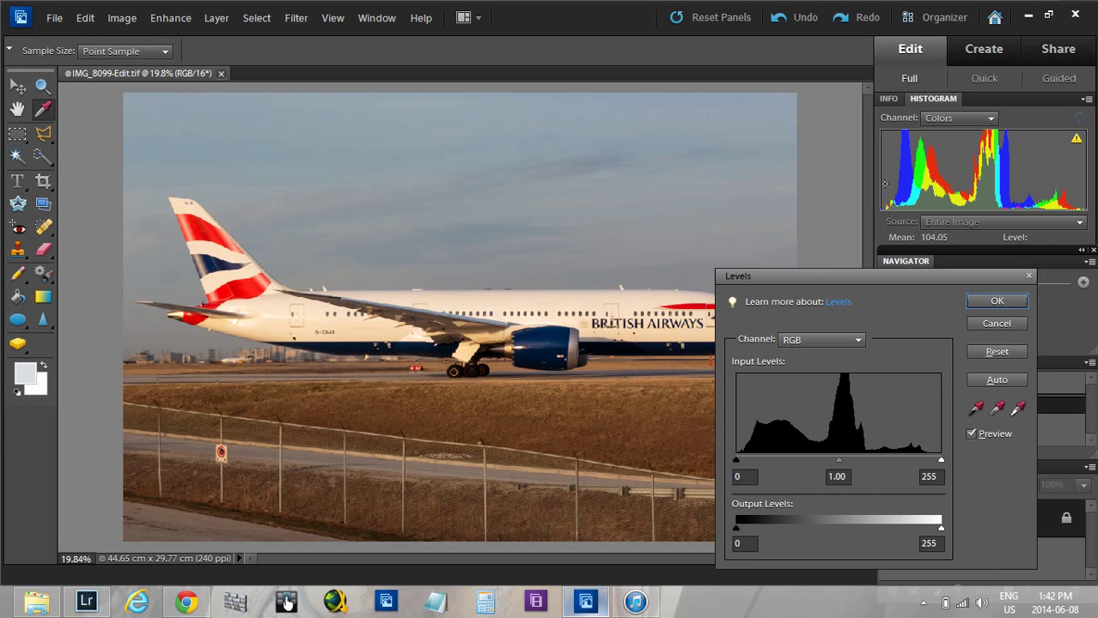
{"action": "double_click", "coordinate": [744, 476]}
{"action": "type", "text": "5"}
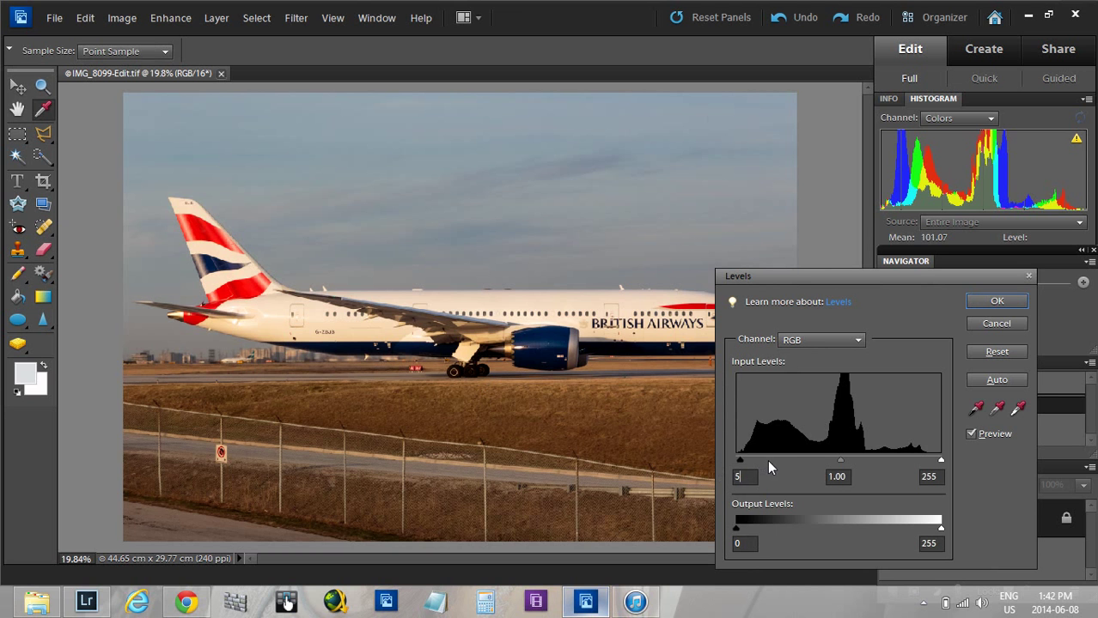
{"action": "left_click", "coordinate": [972, 434]}
{"action": "left_click", "coordinate": [974, 433]}
Step: Try white input values 250 and 245, then apply Levels with white restored to 255
{"action": "left_click_drag", "start_coordinate": [933, 458], "coordinate": [932, 459]}
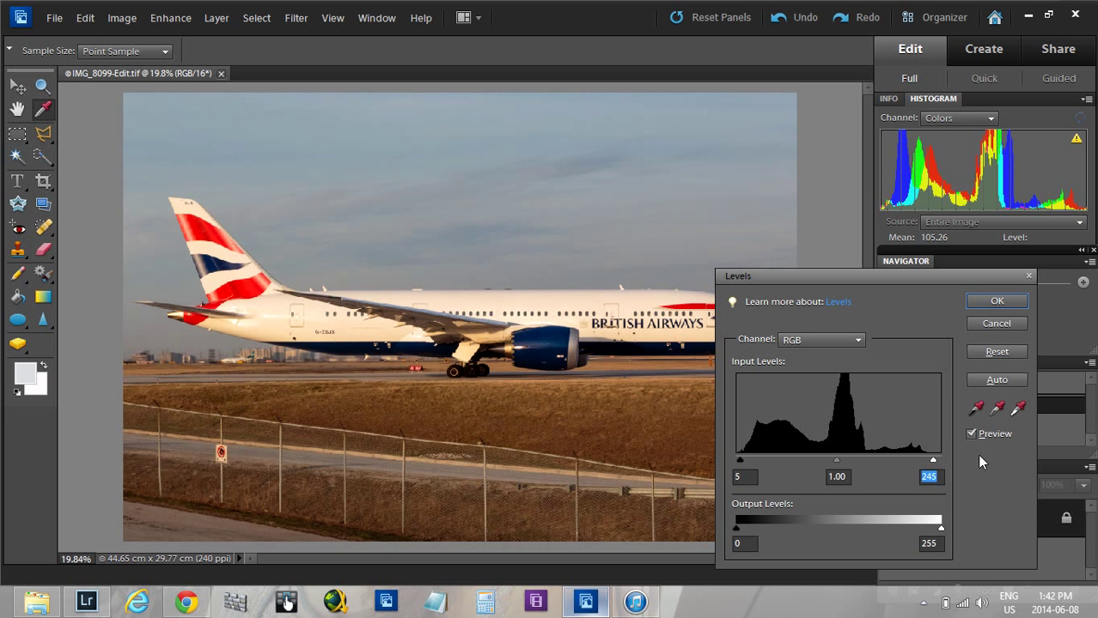
{"action": "type", "text": "250"}
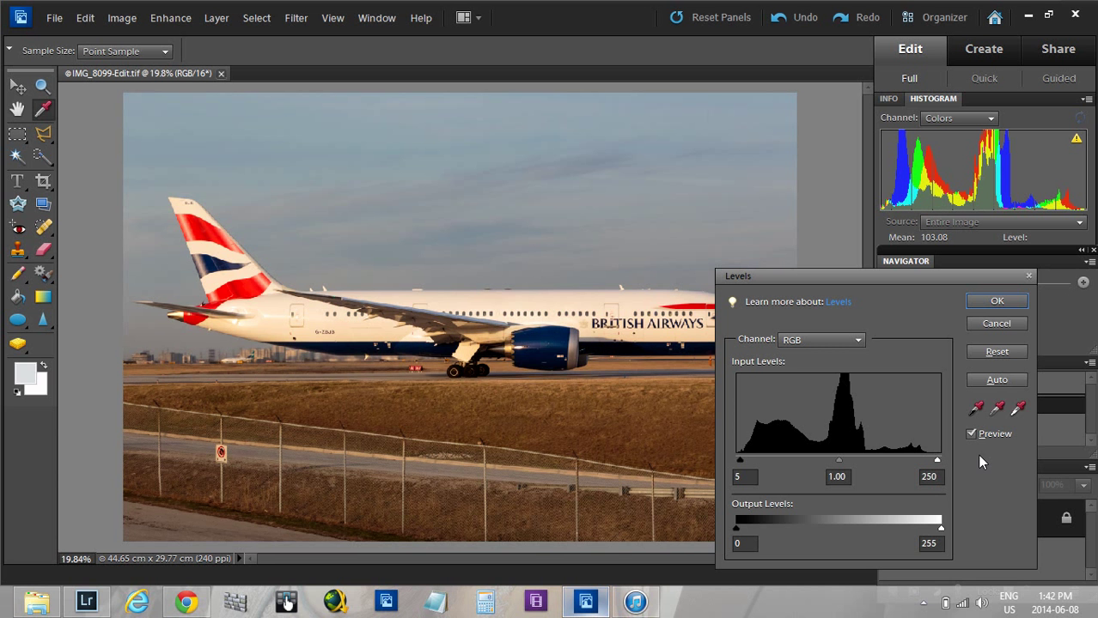
{"action": "key", "text": "BackSpace"}
{"action": "type", "text": "245"}
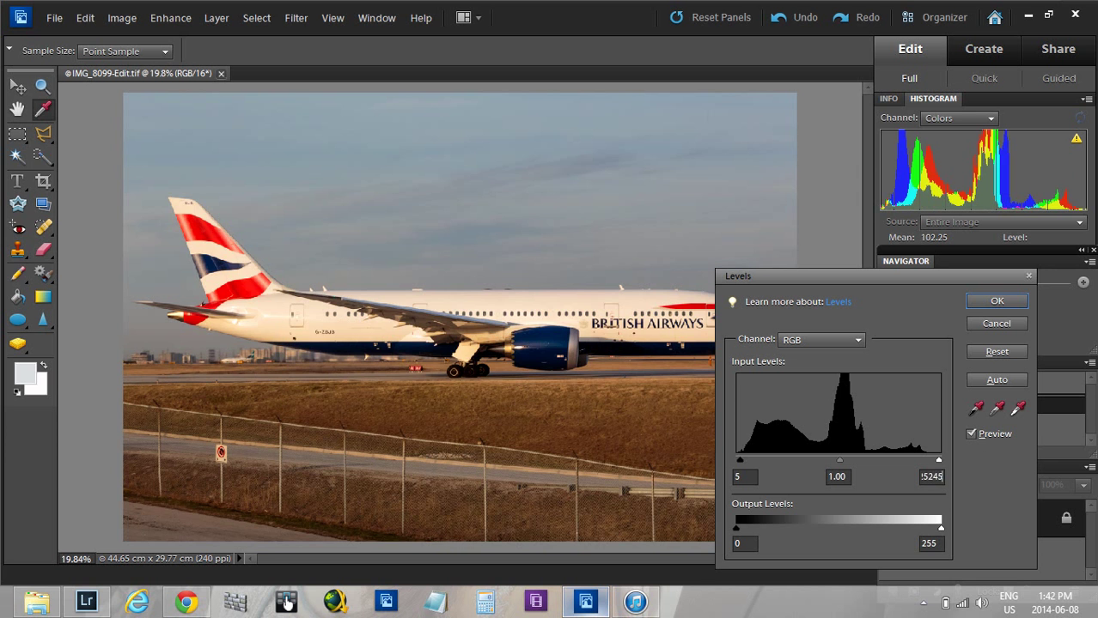
{"action": "left_click", "coordinate": [975, 300]}
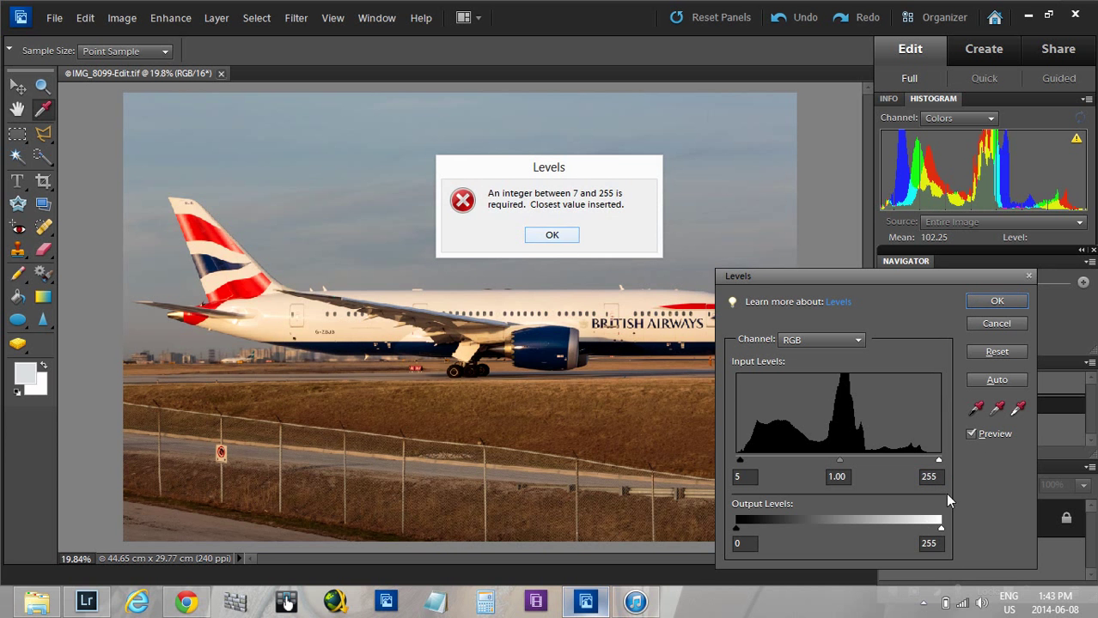
{"action": "left_click", "coordinate": [551, 234]}
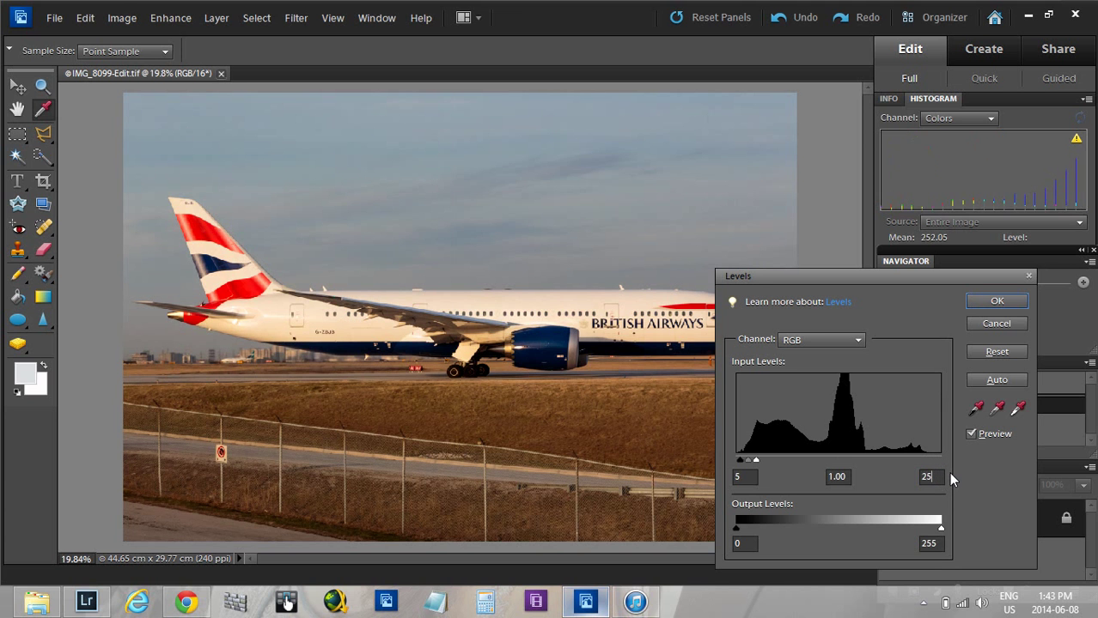
{"action": "key", "text": "BackSpace"}
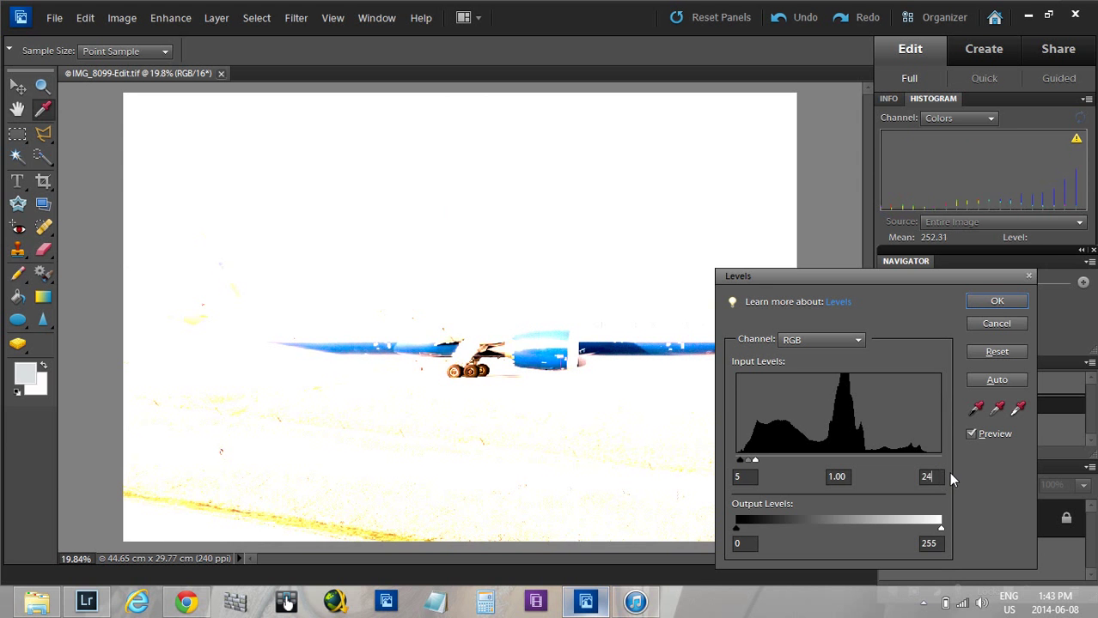
{"action": "type", "text": "55"}
{"action": "left_click", "coordinate": [977, 303]}
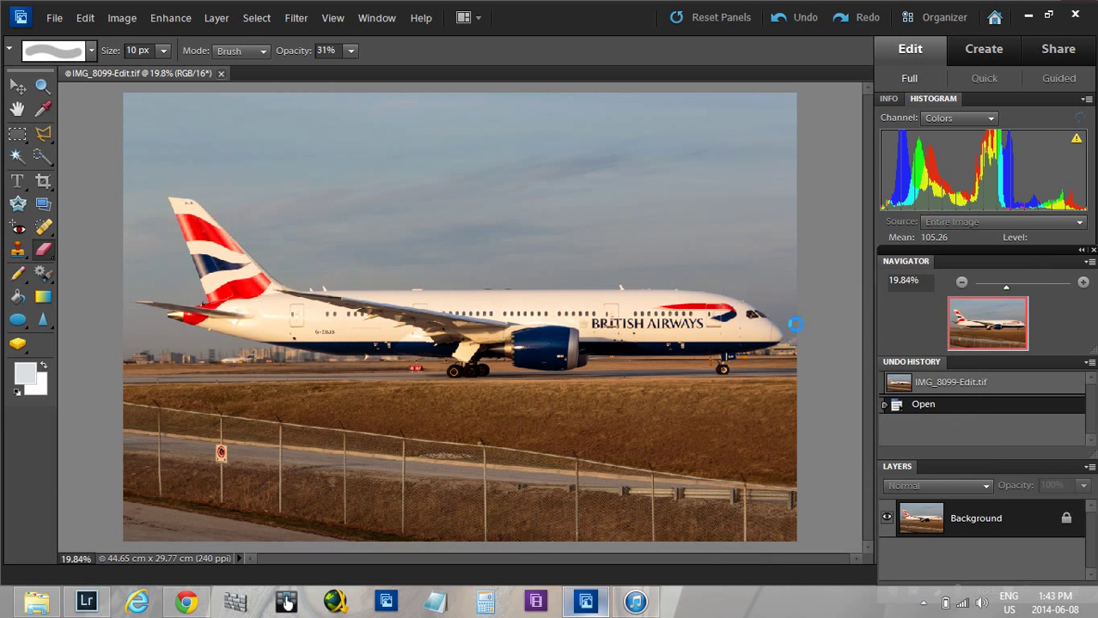
Step: Zoom out, try the Equalize filter on the photo, and undo it
{"action": "left_click", "coordinate": [962, 283]}
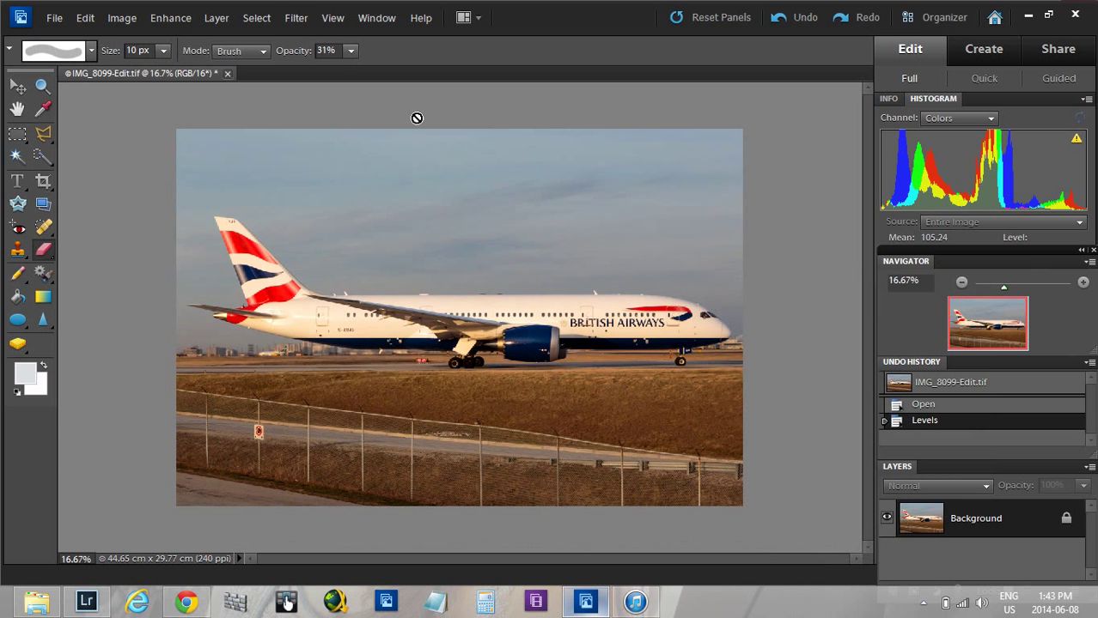
{"action": "left_click", "coordinate": [296, 17]}
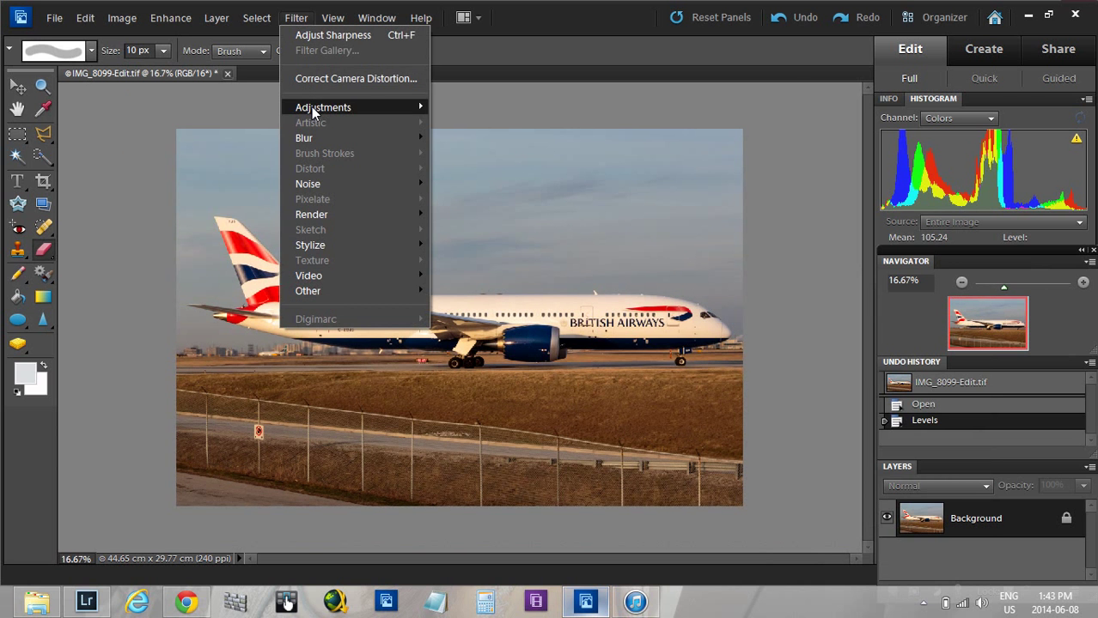
{"action": "mouse_move", "coordinate": [312, 109]}
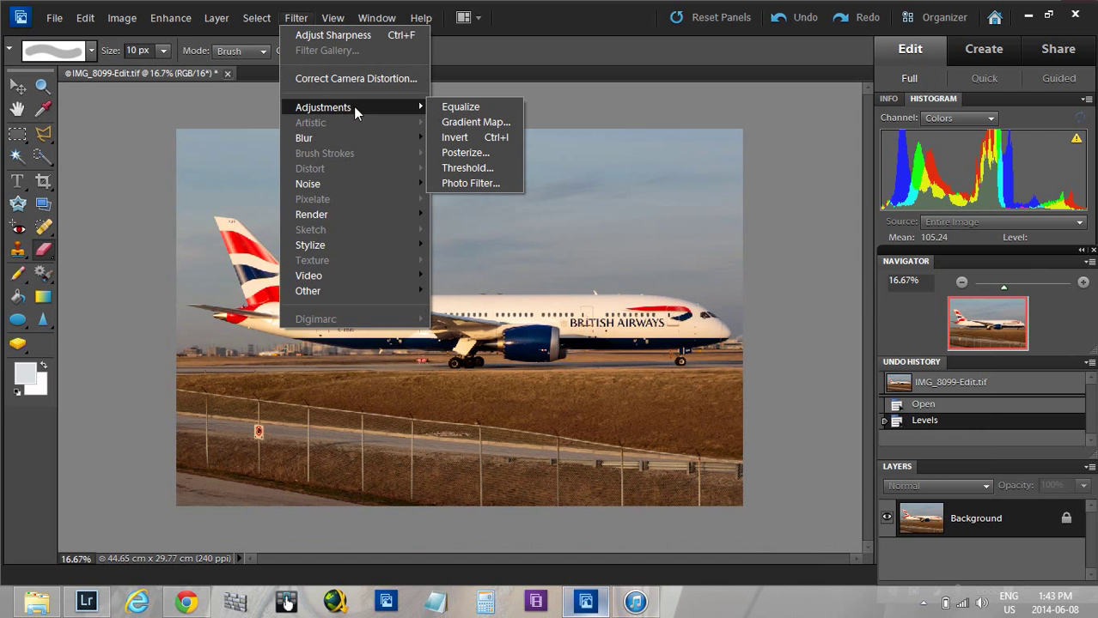
{"action": "left_click", "coordinate": [461, 108]}
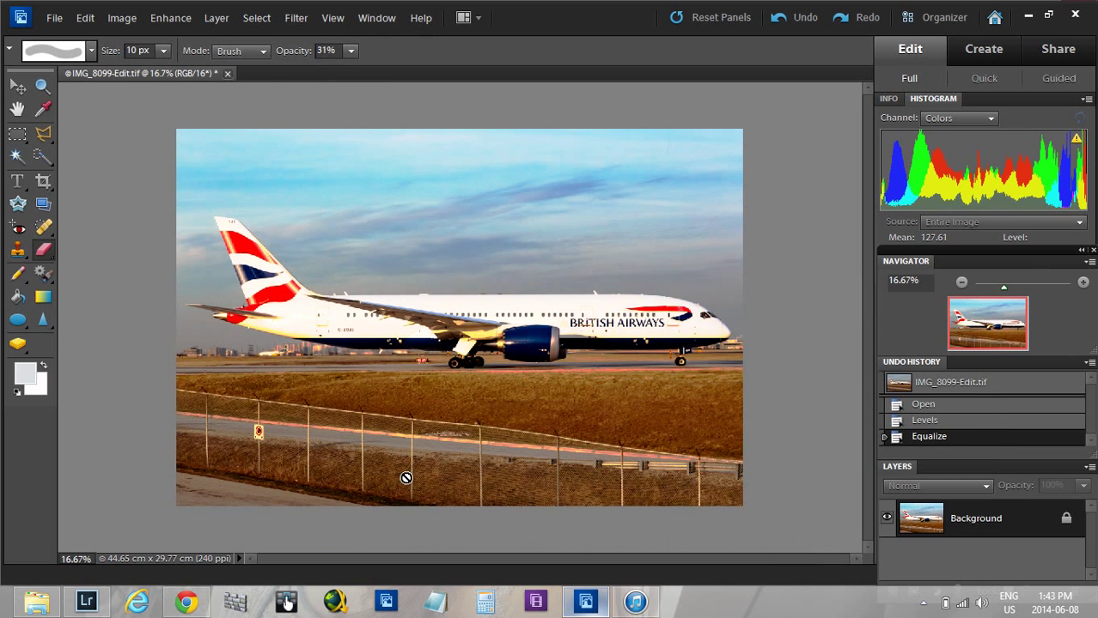
{"action": "key", "text": "ctrl+z"}
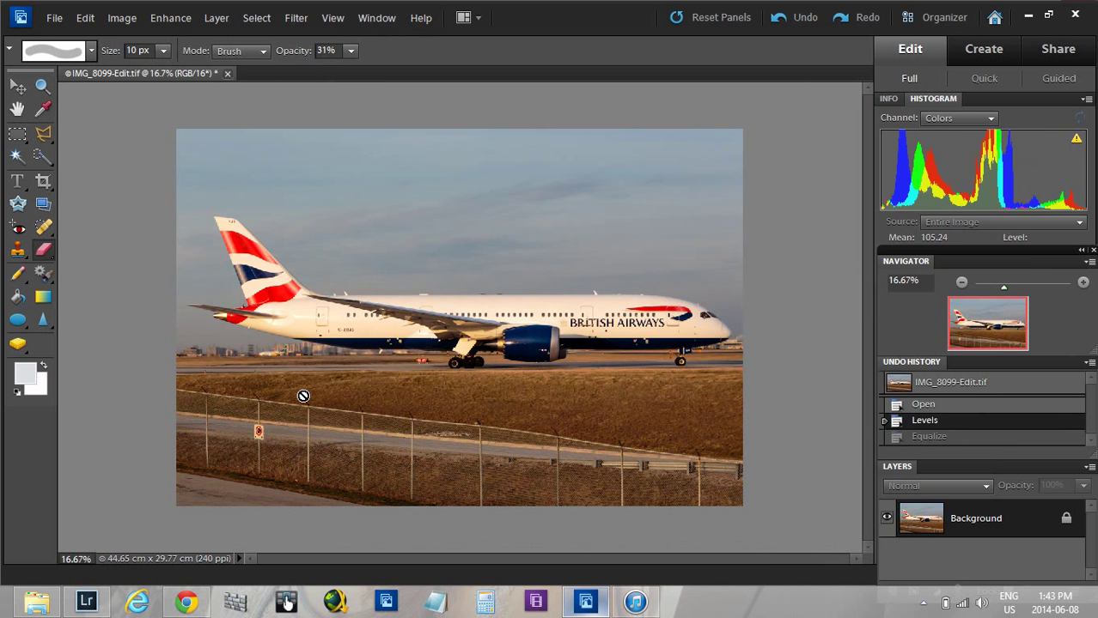
Step: Convert the image to 8 Bits/Channel and to the sRGB colour profile
{"action": "left_click", "coordinate": [122, 18]}
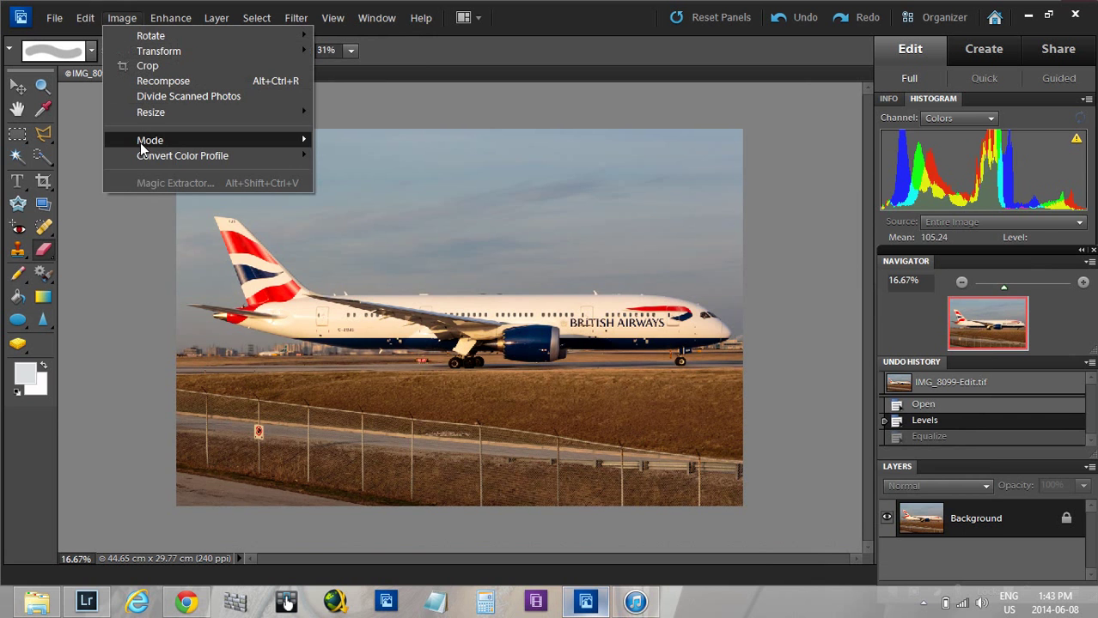
{"action": "mouse_move", "coordinate": [140, 143]}
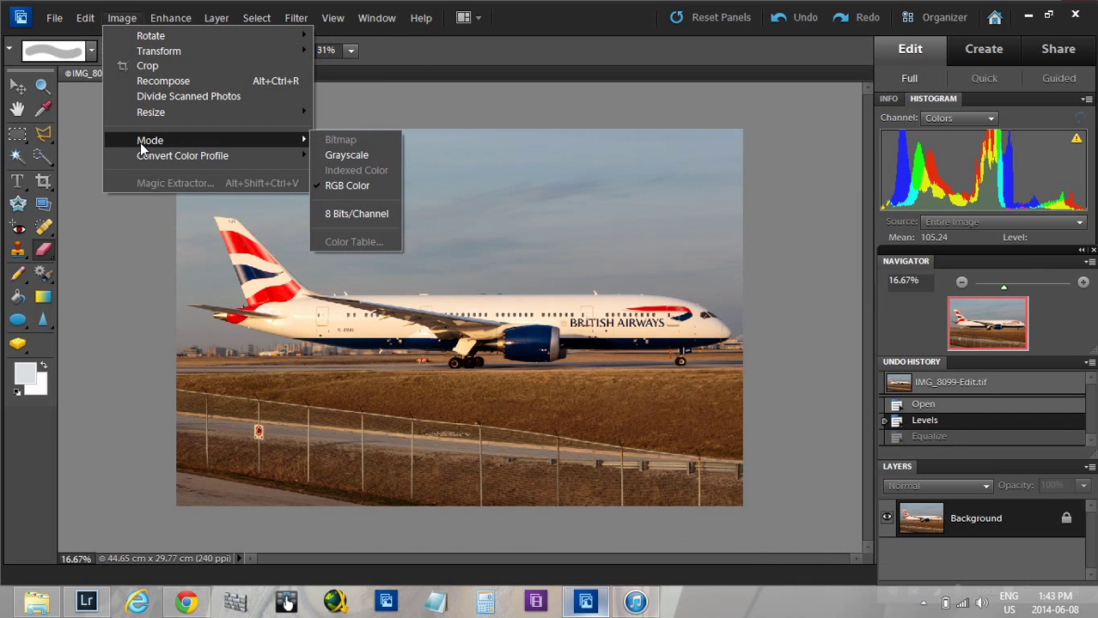
{"action": "left_click", "coordinate": [367, 213]}
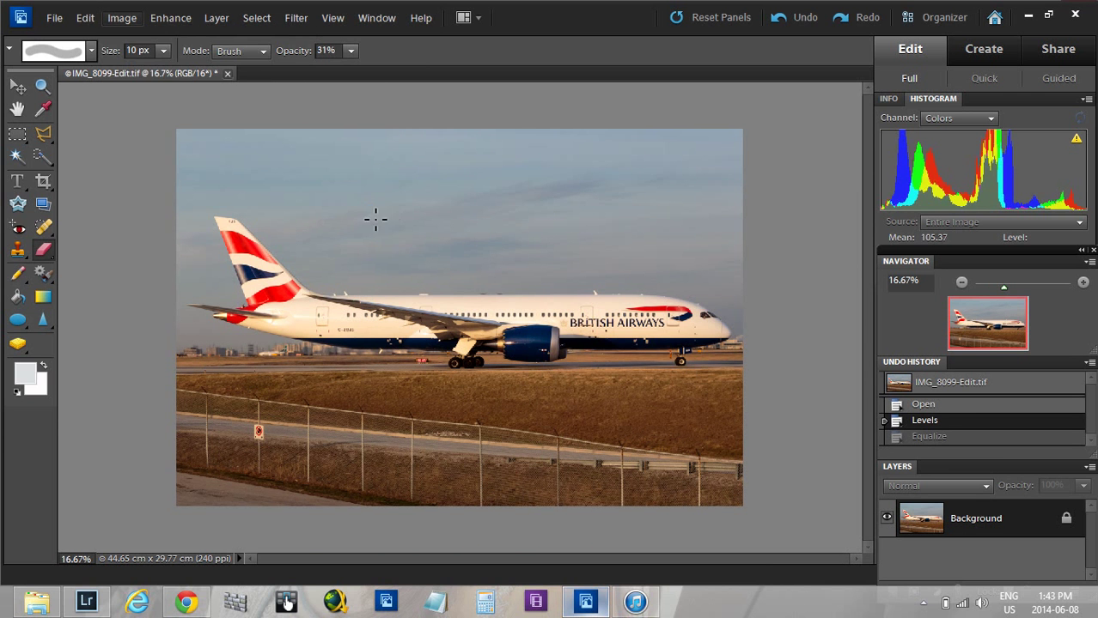
{"action": "left_click", "coordinate": [122, 17]}
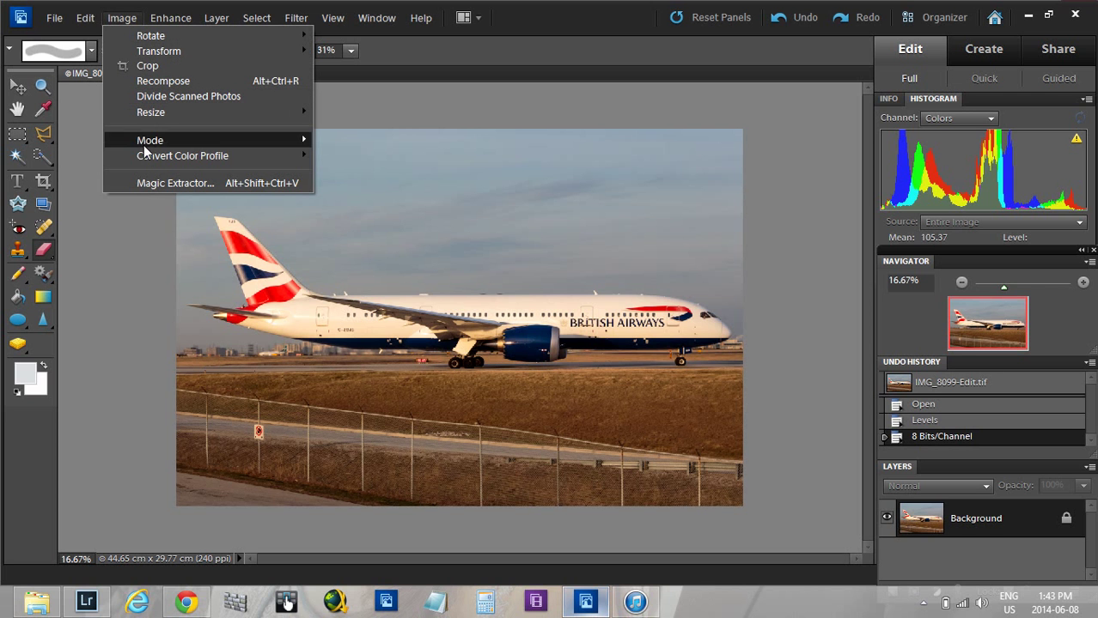
{"action": "mouse_move", "coordinate": [146, 163]}
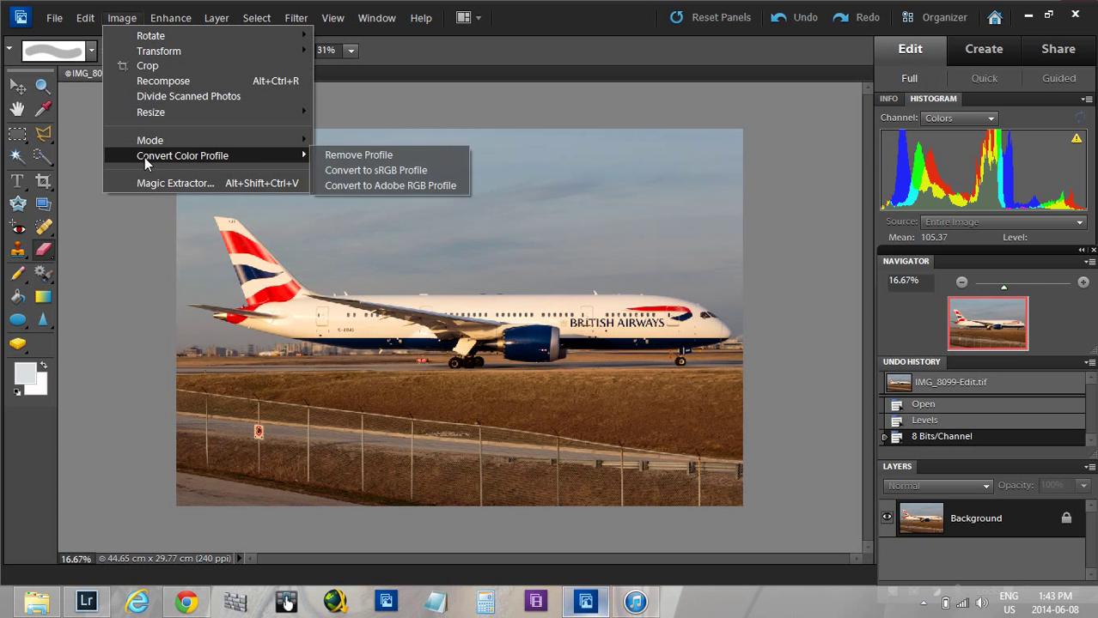
{"action": "left_click", "coordinate": [341, 174]}
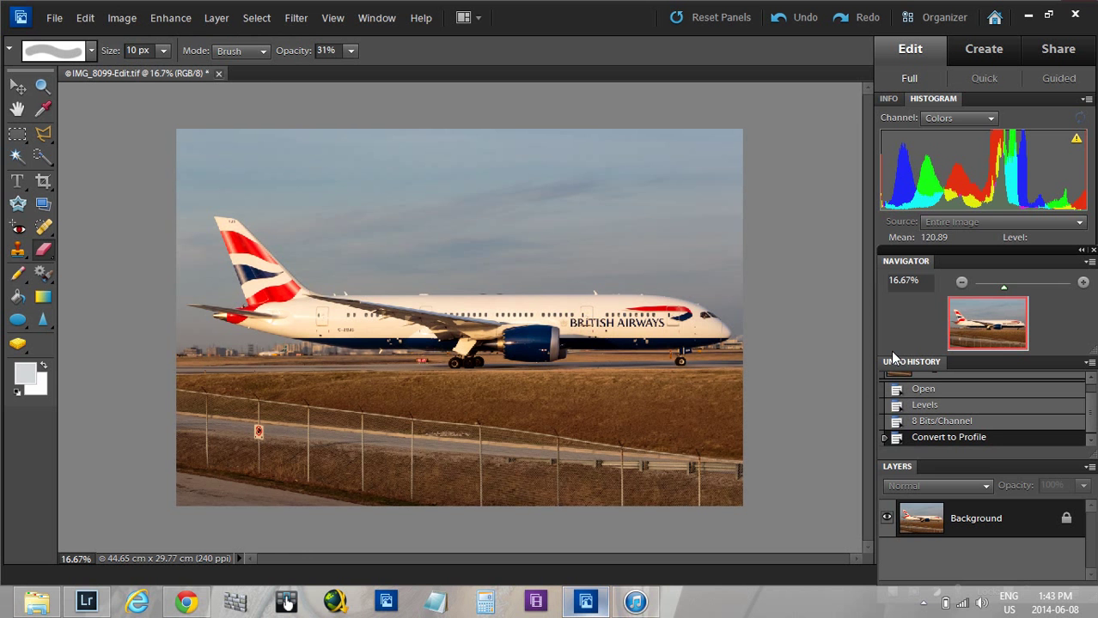
Step: Back in Lightroom, view the photo at 1:1 and revert it to its original imported state
{"action": "left_click", "coordinate": [87, 601]}
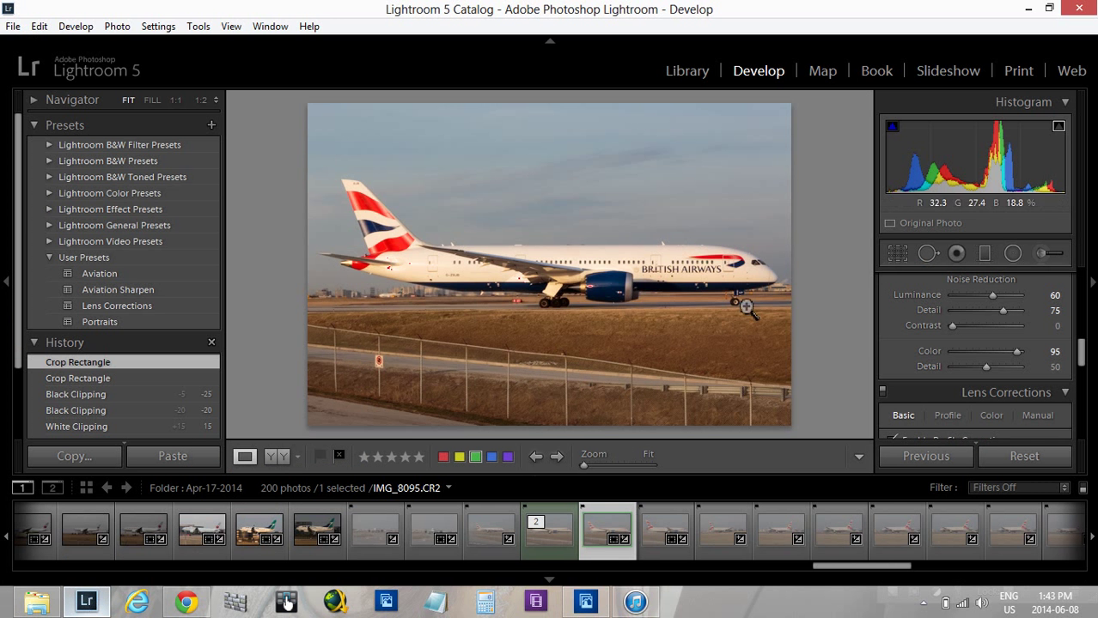
{"action": "left_click", "coordinate": [762, 273]}
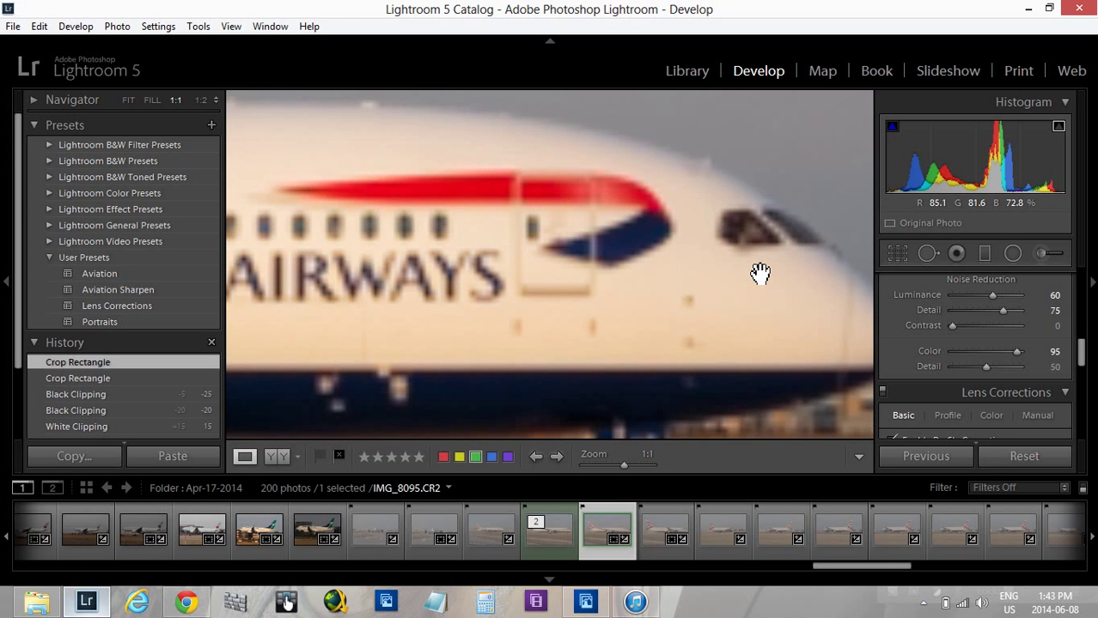
{"action": "scroll", "coordinate": [131, 411], "scroll_direction": "down", "scroll_amount": 2}
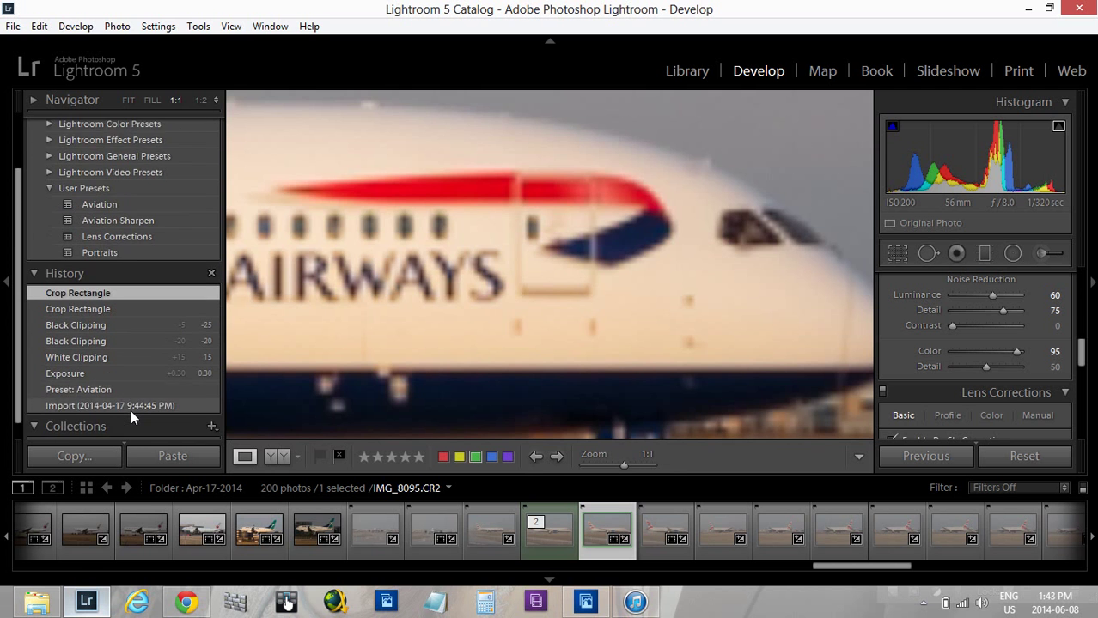
{"action": "scroll", "coordinate": [130, 410], "scroll_direction": "down", "scroll_amount": 1}
{"action": "left_click", "coordinate": [143, 388]}
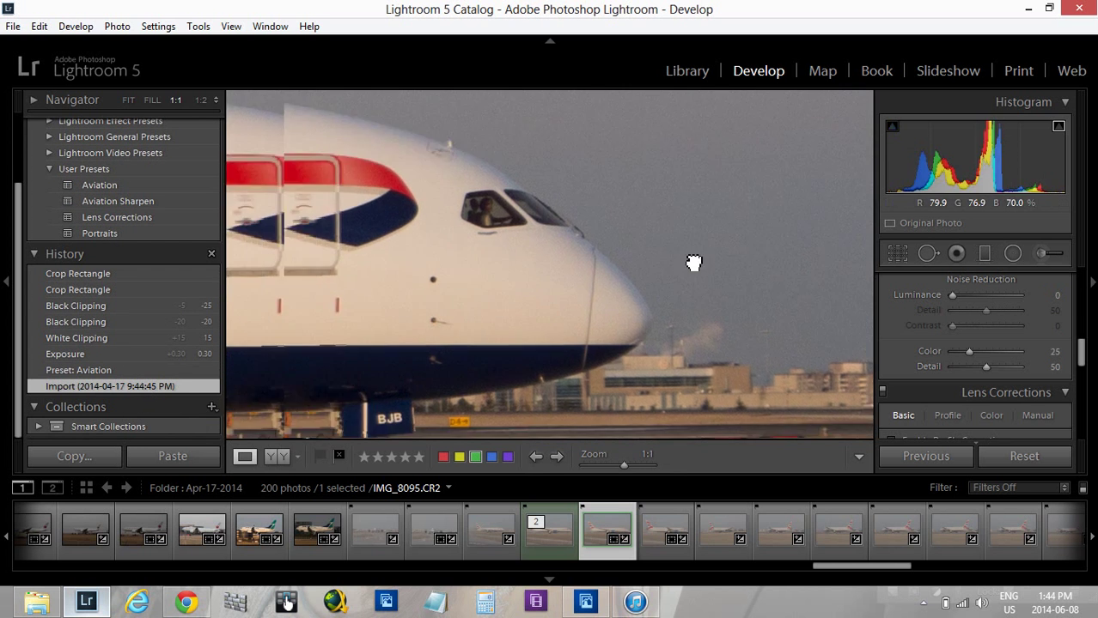
Step: Pan the 1:1 view from the nose past the lettering, wing, engine and registration G-ZBJB
{"action": "left_click_drag", "start_coordinate": [348, 275], "coordinate": [695, 249]}
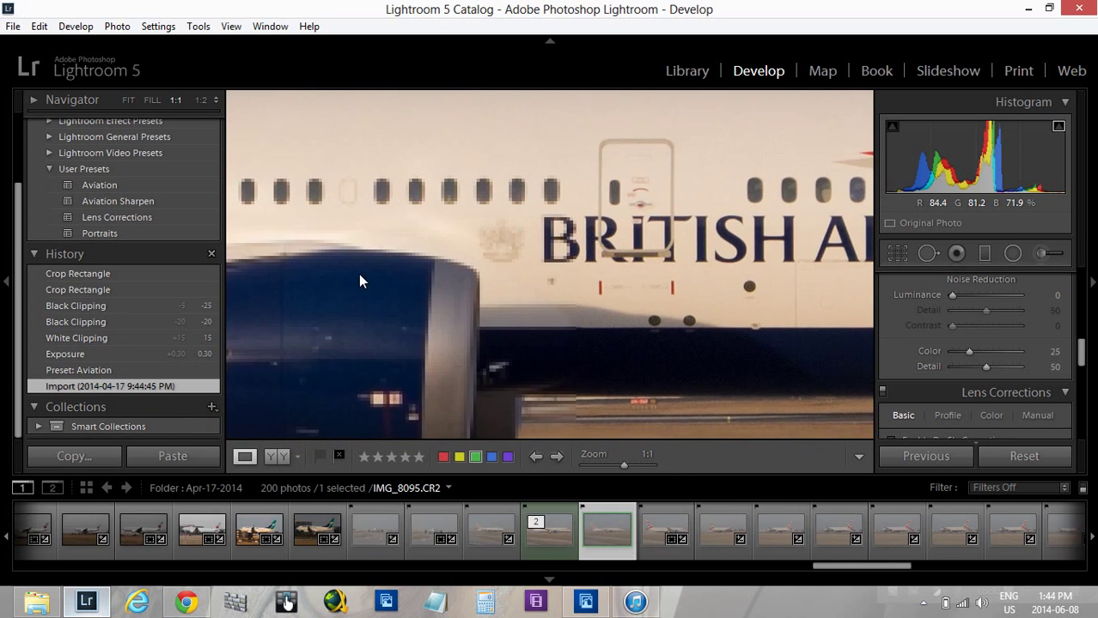
{"action": "left_click_drag", "start_coordinate": [258, 249], "coordinate": [678, 225]}
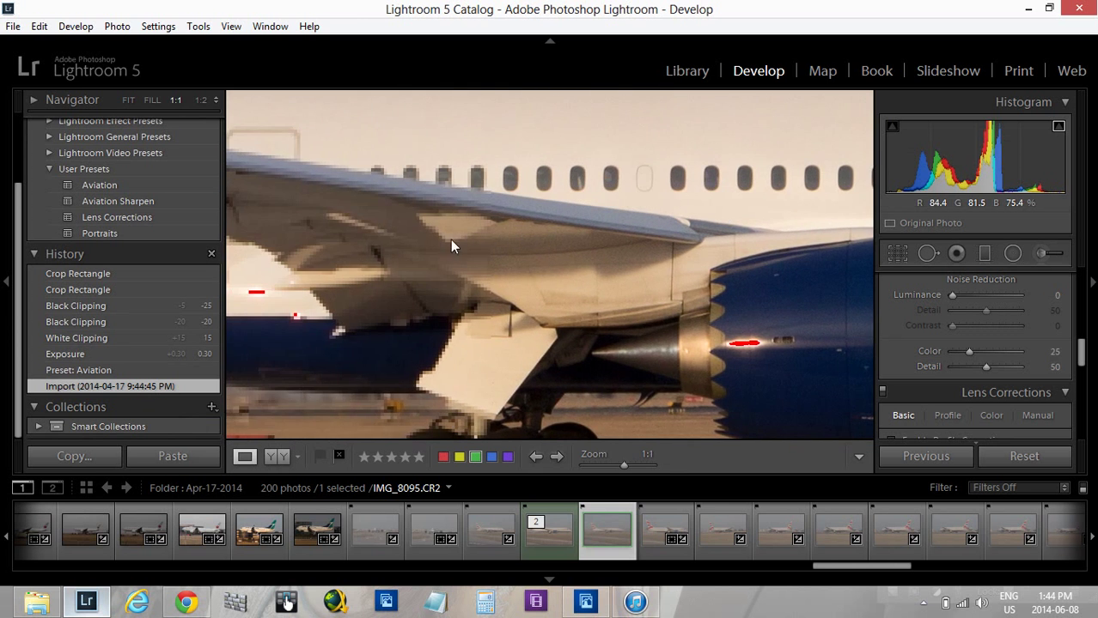
{"action": "left_click_drag", "start_coordinate": [382, 241], "coordinate": [593, 256]}
{"action": "left_click_drag", "start_coordinate": [392, 264], "coordinate": [655, 266]}
{"action": "left_click_drag", "start_coordinate": [468, 212], "coordinate": [620, 275]}
{"action": "left_click_drag", "start_coordinate": [272, 238], "coordinate": [444, 206]}
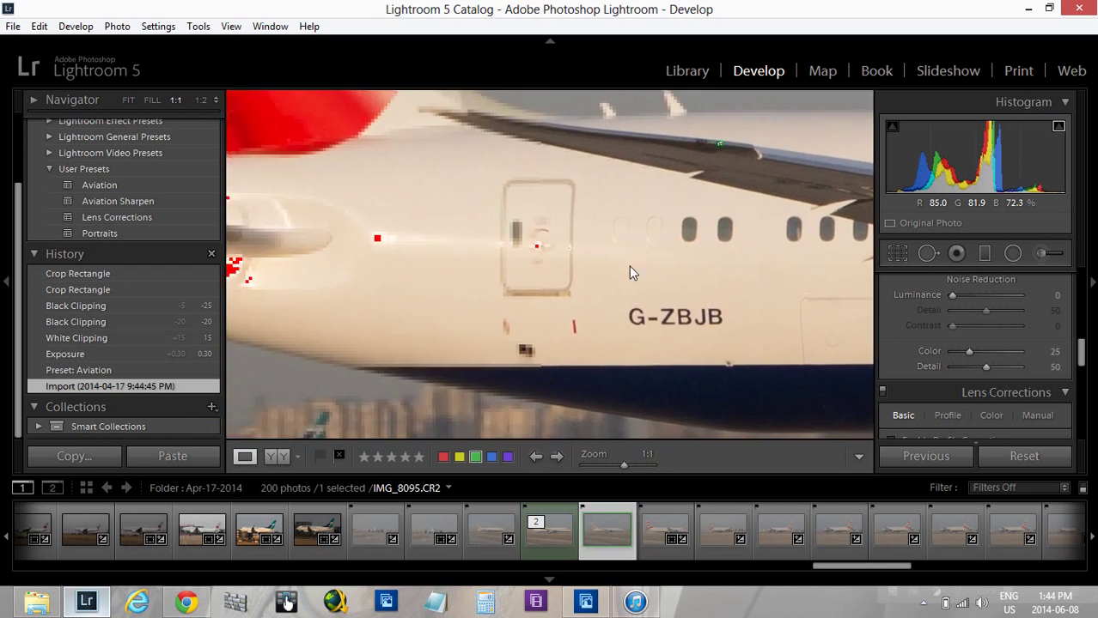
{"action": "left_click_drag", "start_coordinate": [326, 178], "coordinate": [591, 197]}
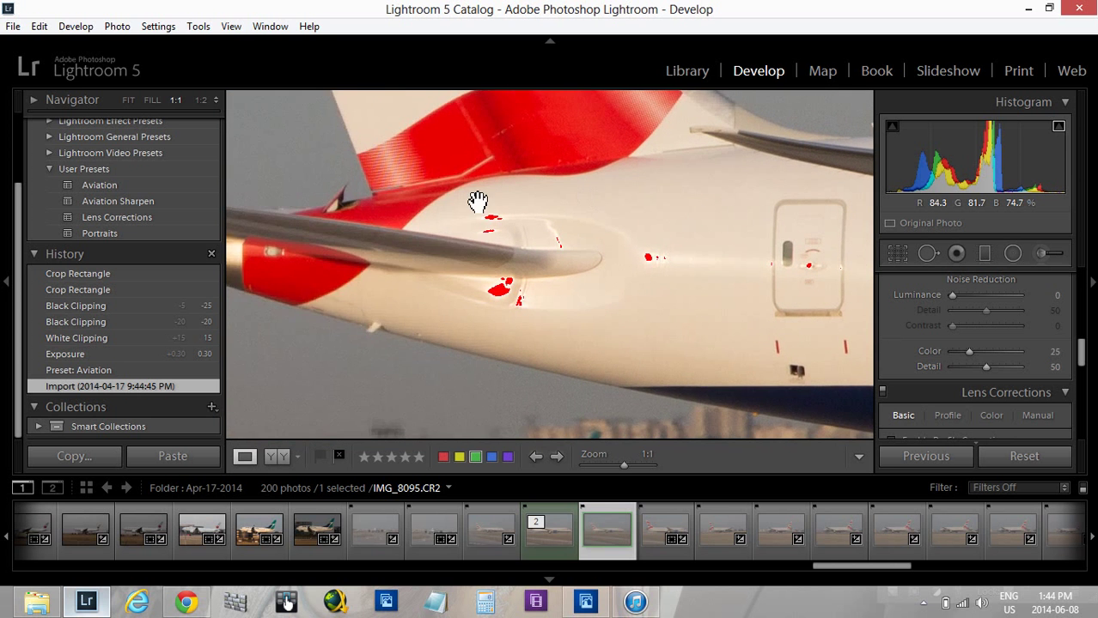
Step: Inspect the tail fin tip and stripes close up, then fit the photo and return to Photoshop Elements
{"action": "left_click_drag", "start_coordinate": [477, 204], "coordinate": [543, 323]}
{"action": "left_click_drag", "start_coordinate": [460, 204], "coordinate": [523, 292]}
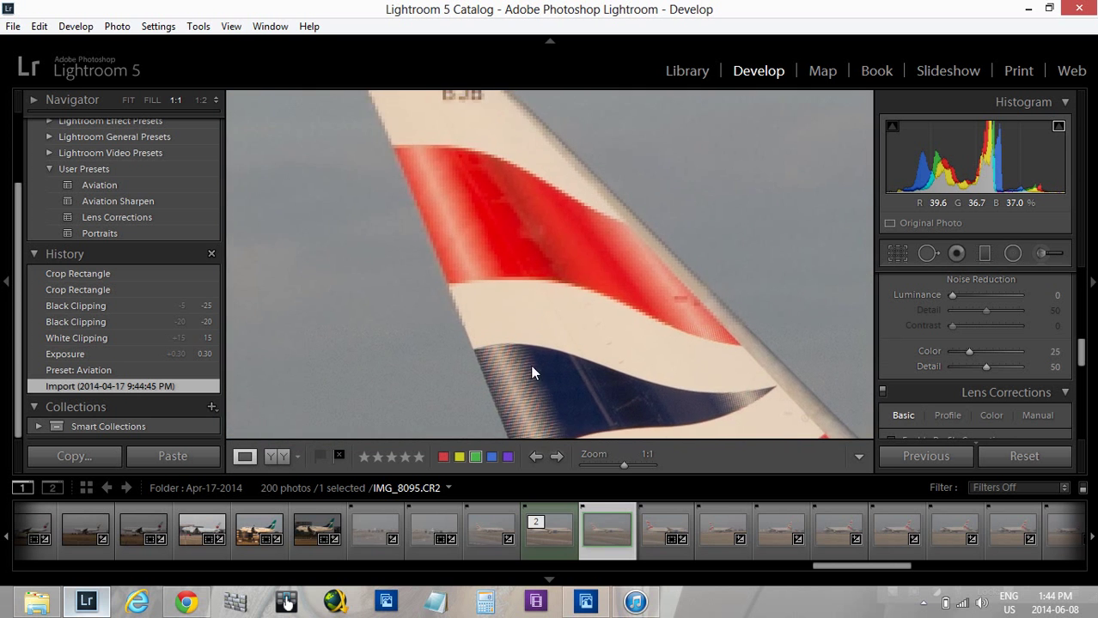
{"action": "left_click_drag", "start_coordinate": [422, 184], "coordinate": [459, 289]}
{"action": "left_click_drag", "start_coordinate": [470, 188], "coordinate": [480, 229]}
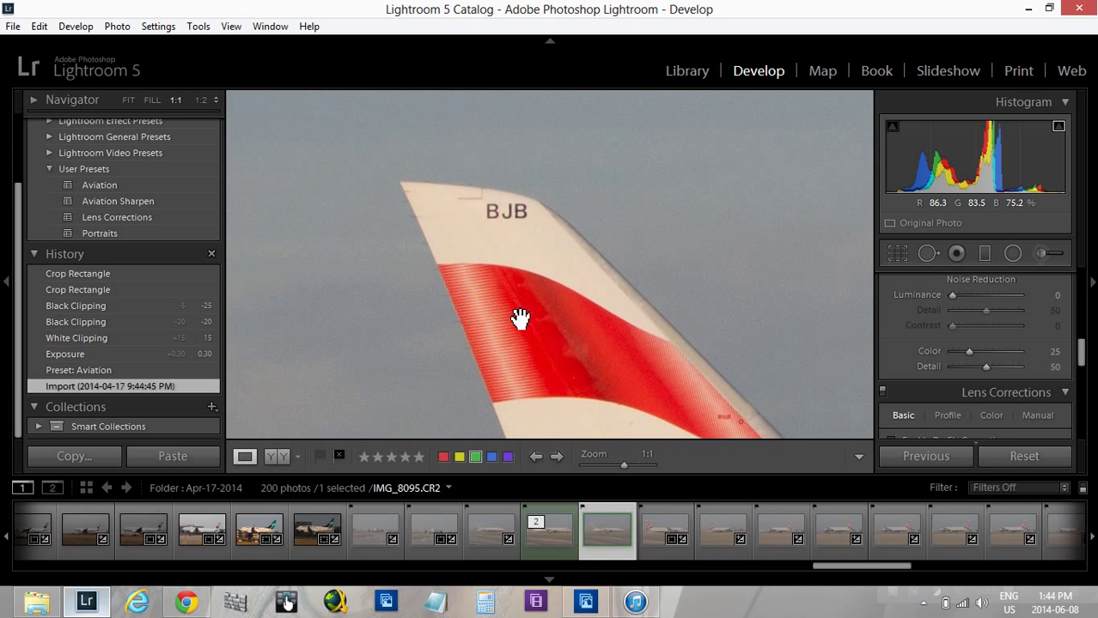
{"action": "left_click_drag", "start_coordinate": [544, 341], "coordinate": [549, 171]}
{"action": "left_click_drag", "start_coordinate": [559, 324], "coordinate": [550, 262]}
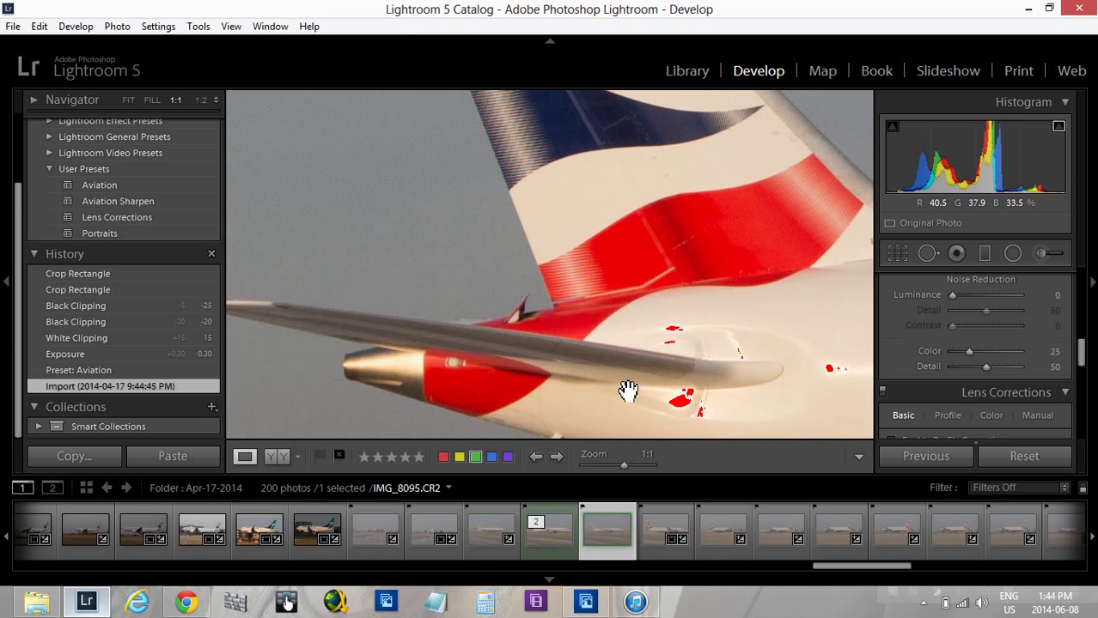
{"action": "left_click", "coordinate": [678, 368]}
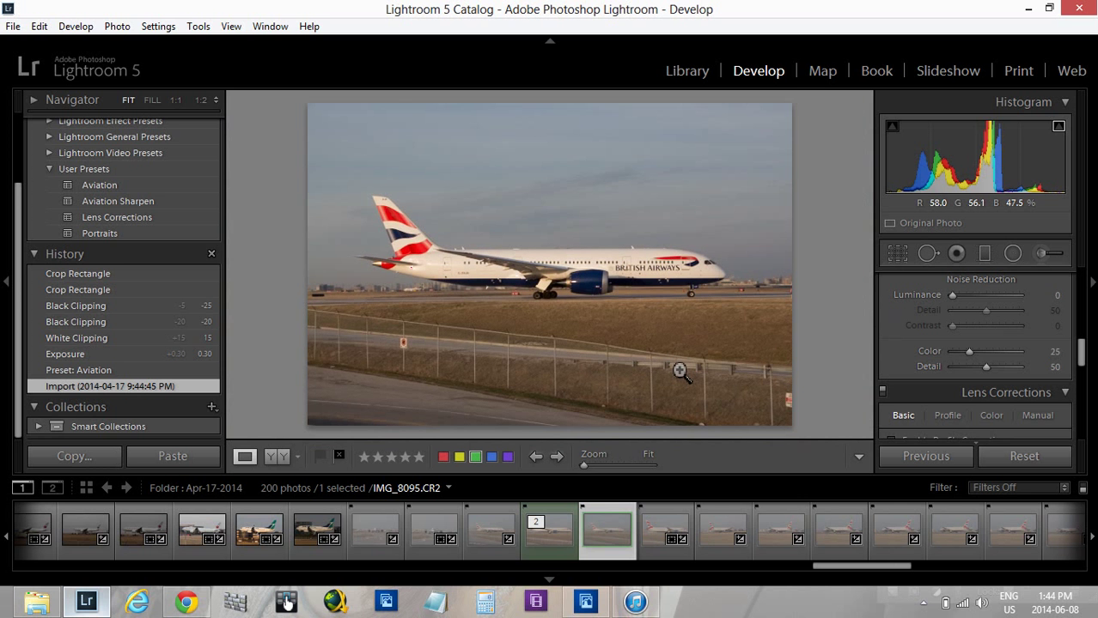
{"action": "left_click", "coordinate": [585, 601]}
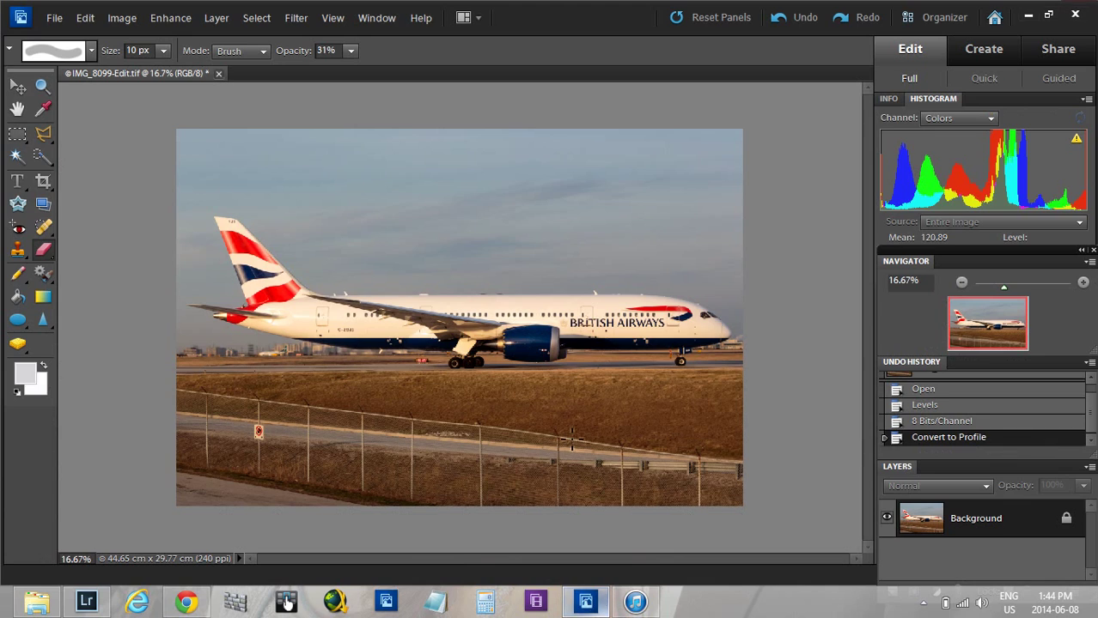
Step: Zoom the image in to 100% and position the view on the tail
{"action": "left_click", "coordinate": [1084, 283]}
{"action": "left_click", "coordinate": [1084, 283]}
{"action": "left_click", "coordinate": [1084, 284]}
{"action": "left_click", "coordinate": [1084, 284]}
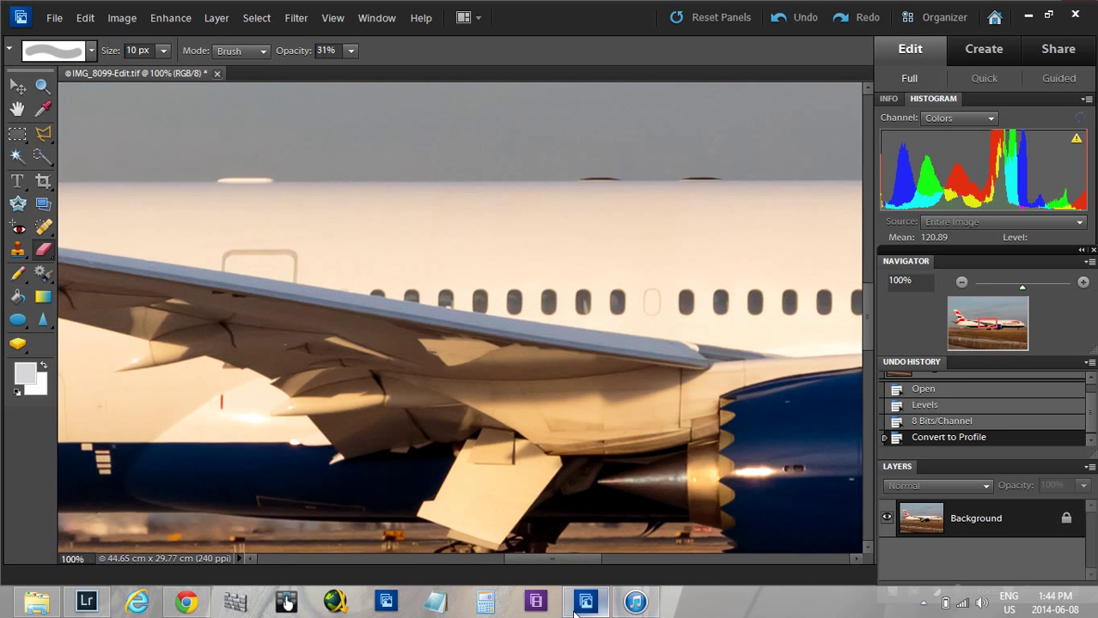
{"action": "left_click_drag", "start_coordinate": [524, 560], "coordinate": [410, 550]}
{"action": "scroll", "coordinate": [395, 526], "scroll_direction": "up", "scroll_amount": 15}
{"action": "scroll", "coordinate": [458, 498], "scroll_direction": "up", "scroll_amount": 10}
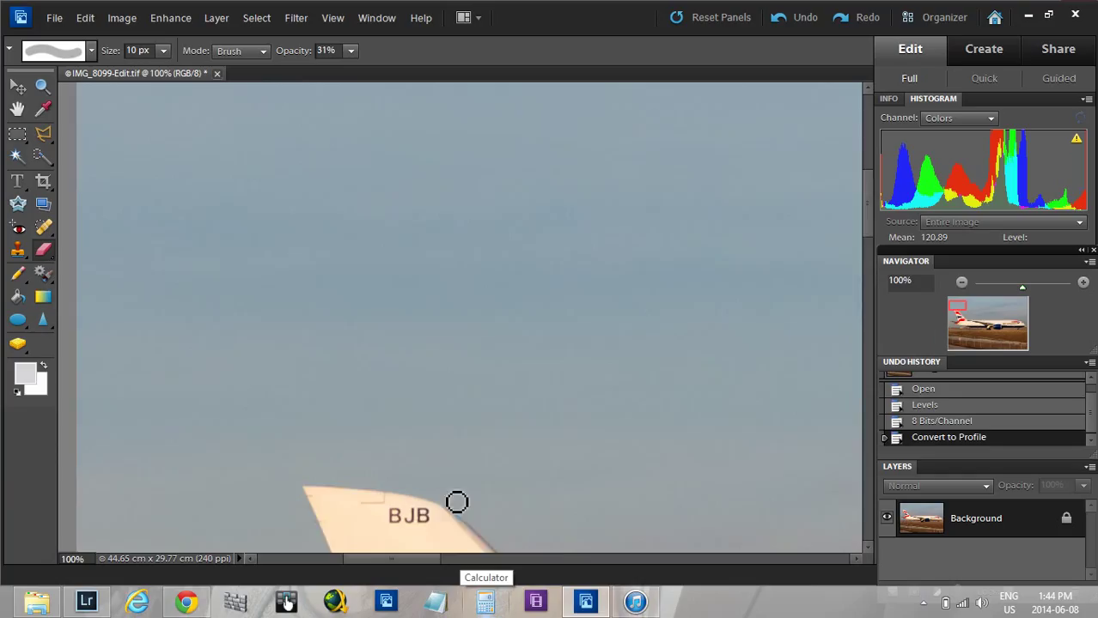
Step: Switch to the Polygonal Lasso Tool and start tracing the tail fin edge at 100% zoom
{"action": "left_click", "coordinate": [45, 140]}
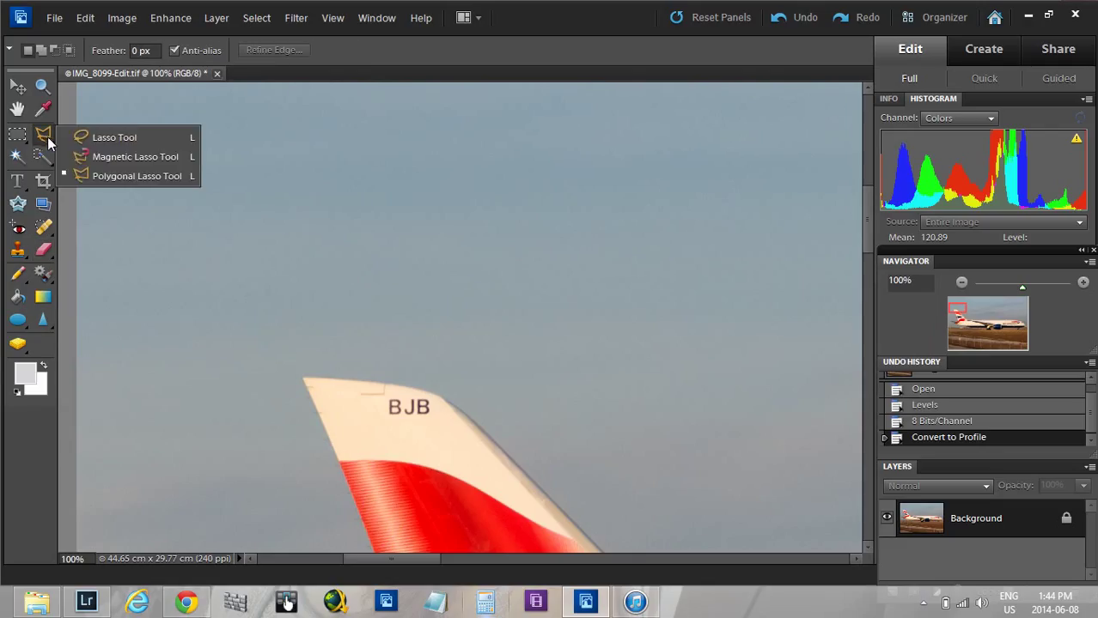
{"action": "scroll", "coordinate": [360, 395], "scroll_direction": "down", "scroll_amount": 1}
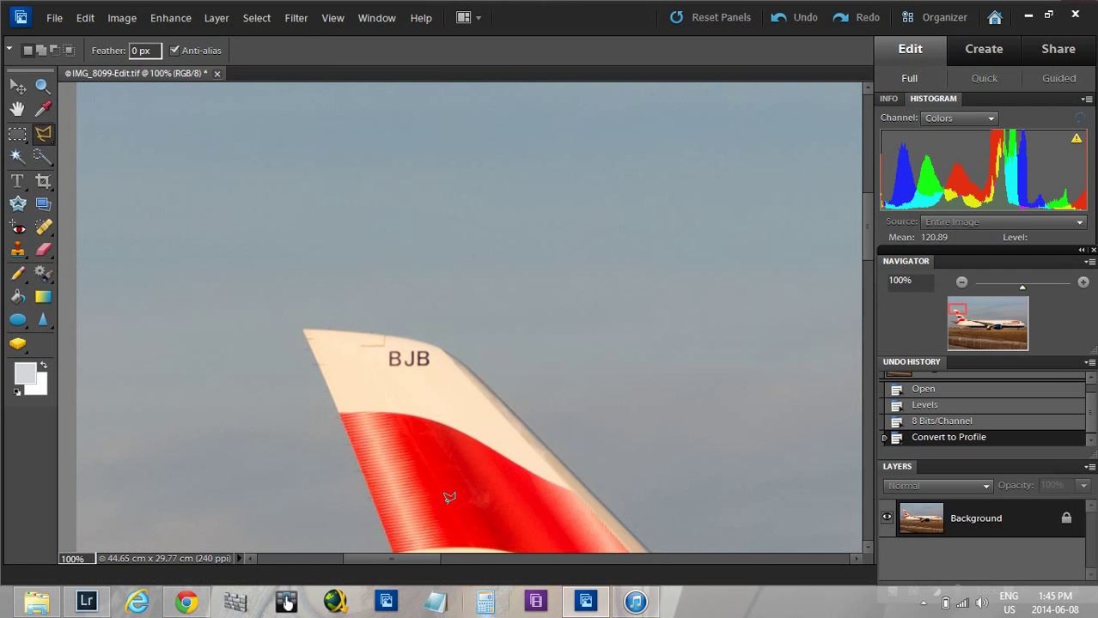
{"action": "scroll", "coordinate": [454, 502], "scroll_direction": "down", "scroll_amount": 3}
{"action": "left_click", "coordinate": [961, 281]}
{"action": "left_click", "coordinate": [961, 282]}
{"action": "left_click", "coordinate": [961, 282]}
{"action": "scroll", "coordinate": [661, 438], "scroll_direction": "down", "scroll_amount": 2}
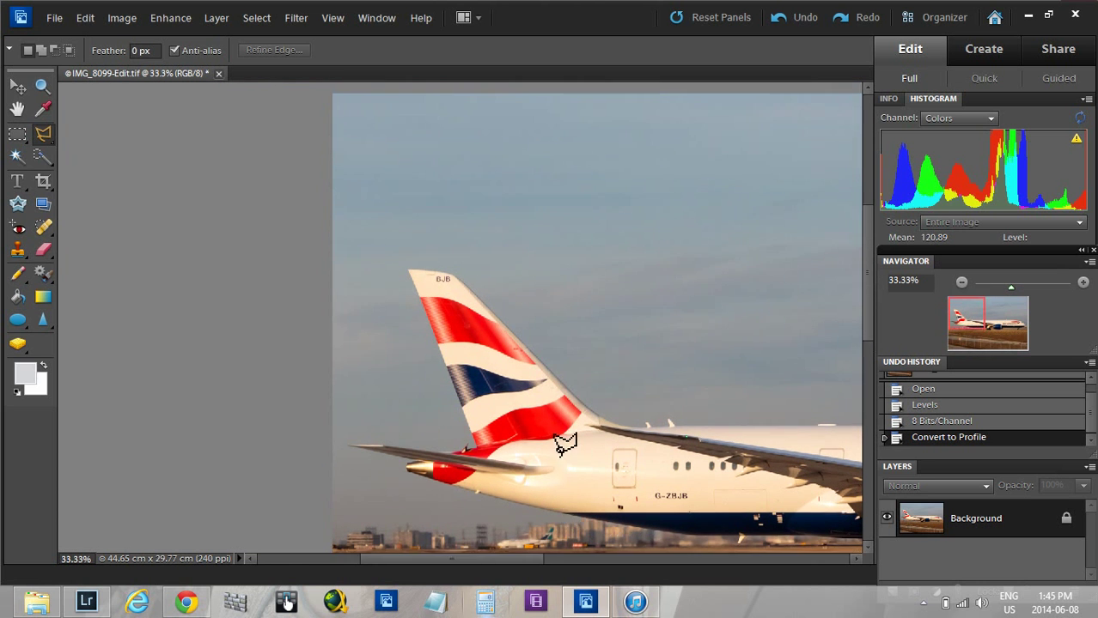
{"action": "left_click", "coordinate": [1082, 281]}
{"action": "left_click", "coordinate": [1083, 282]}
{"action": "left_click", "coordinate": [1082, 282]}
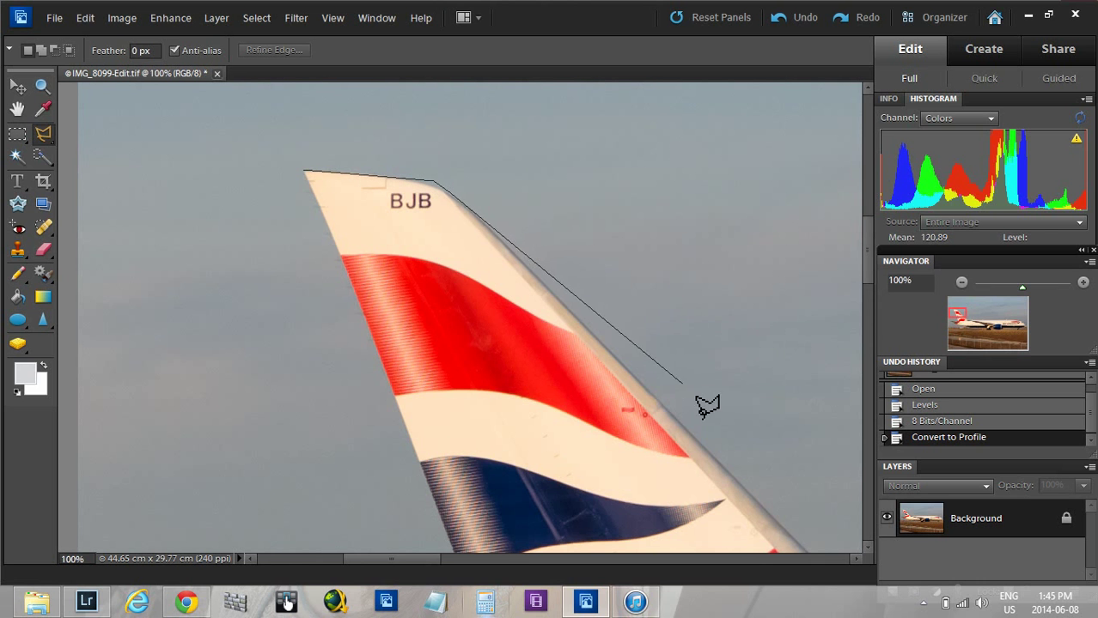
{"action": "scroll", "coordinate": [756, 490], "scroll_direction": "down", "scroll_amount": 2}
{"action": "scroll", "coordinate": [850, 495], "scroll_direction": "right", "scroll_amount": 5}
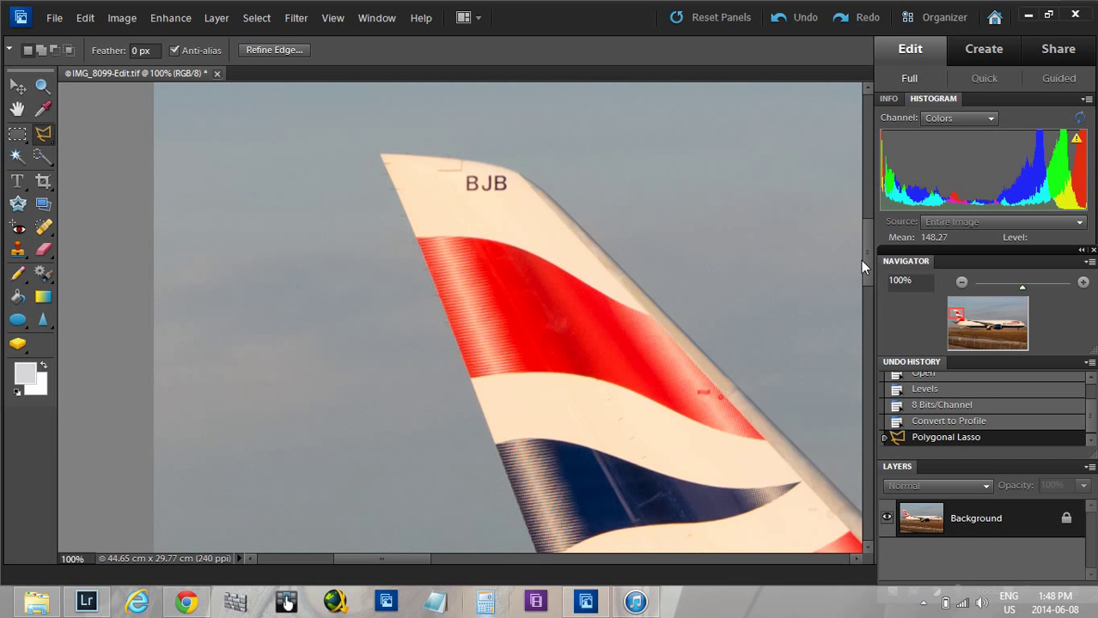
Step: Continue the lasso outline along the fuselage, zooming out to 50% and back to 100%
{"action": "scroll", "coordinate": [869, 263], "scroll_direction": "down", "scroll_amount": 2}
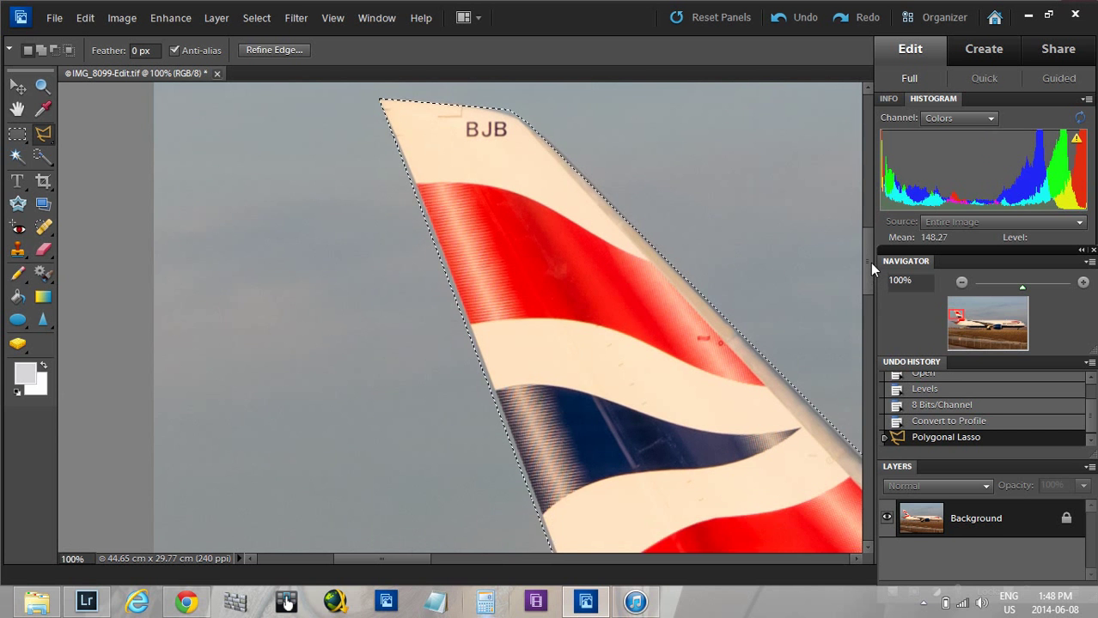
{"action": "scroll", "coordinate": [870, 262], "scroll_direction": "up", "scroll_amount": 3}
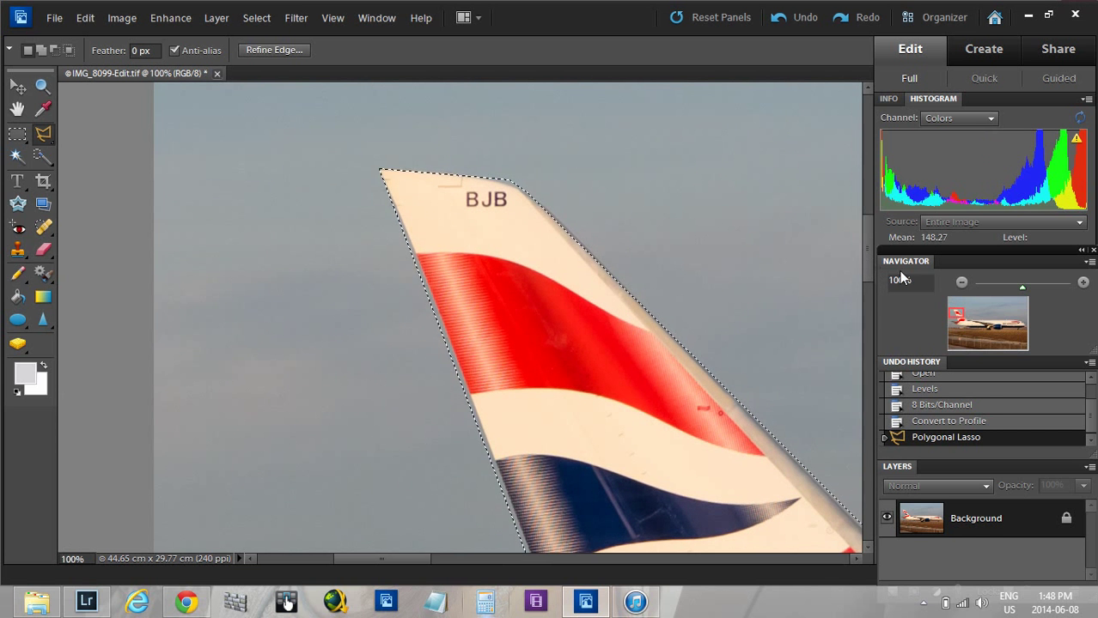
{"action": "left_click", "coordinate": [961, 283]}
{"action": "left_click", "coordinate": [961, 282]}
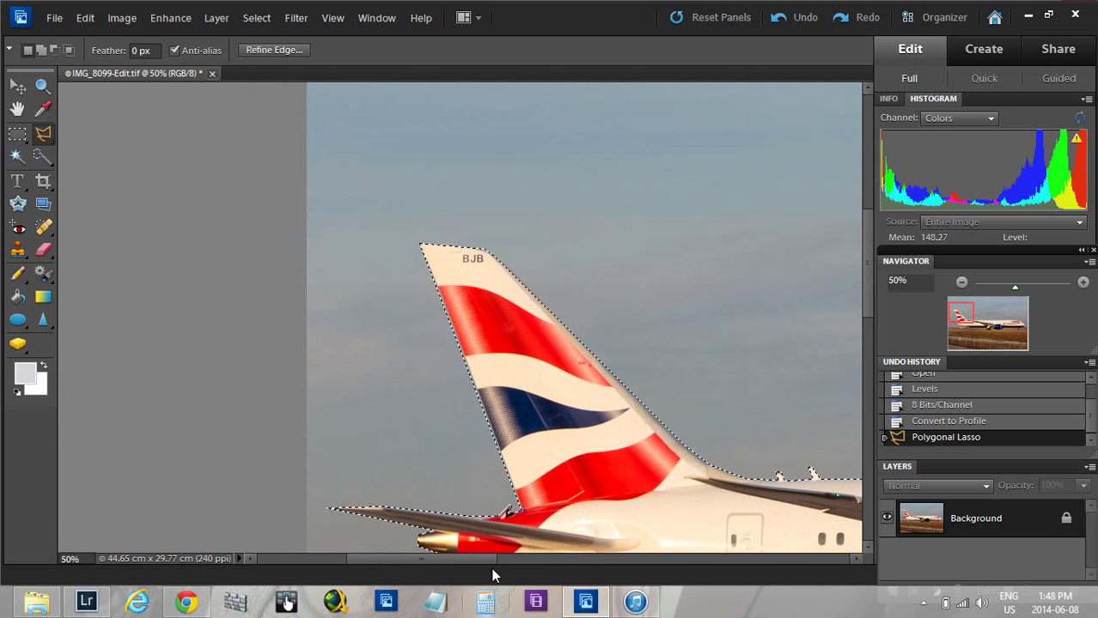
{"action": "left_click_drag", "start_coordinate": [470, 561], "coordinate": [648, 558]}
{"action": "left_click", "coordinate": [1082, 283]}
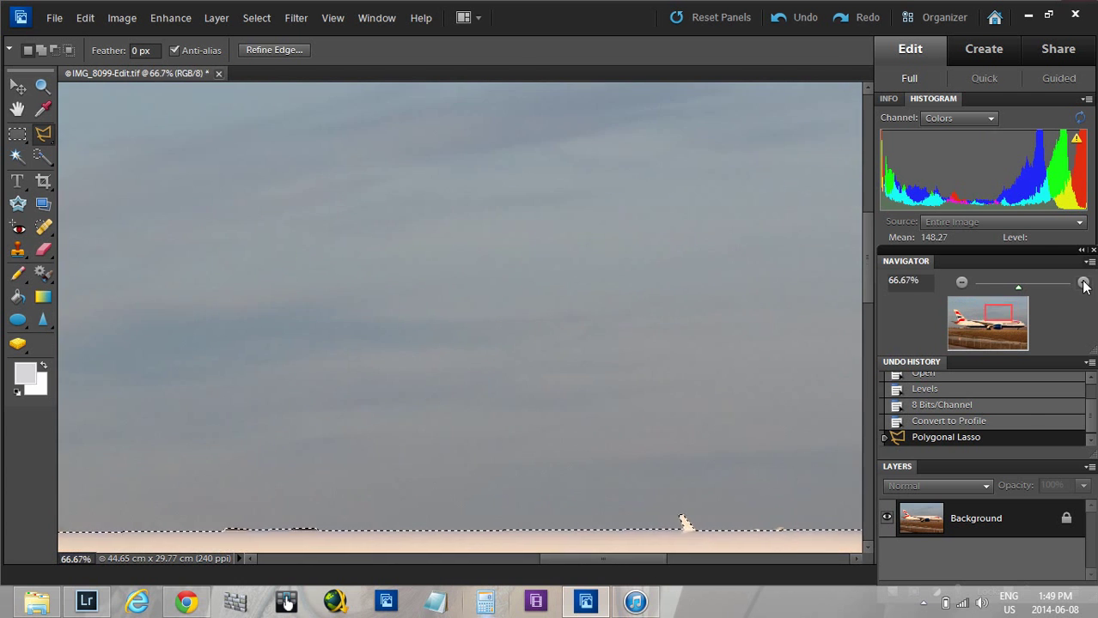
{"action": "left_click", "coordinate": [1082, 282]}
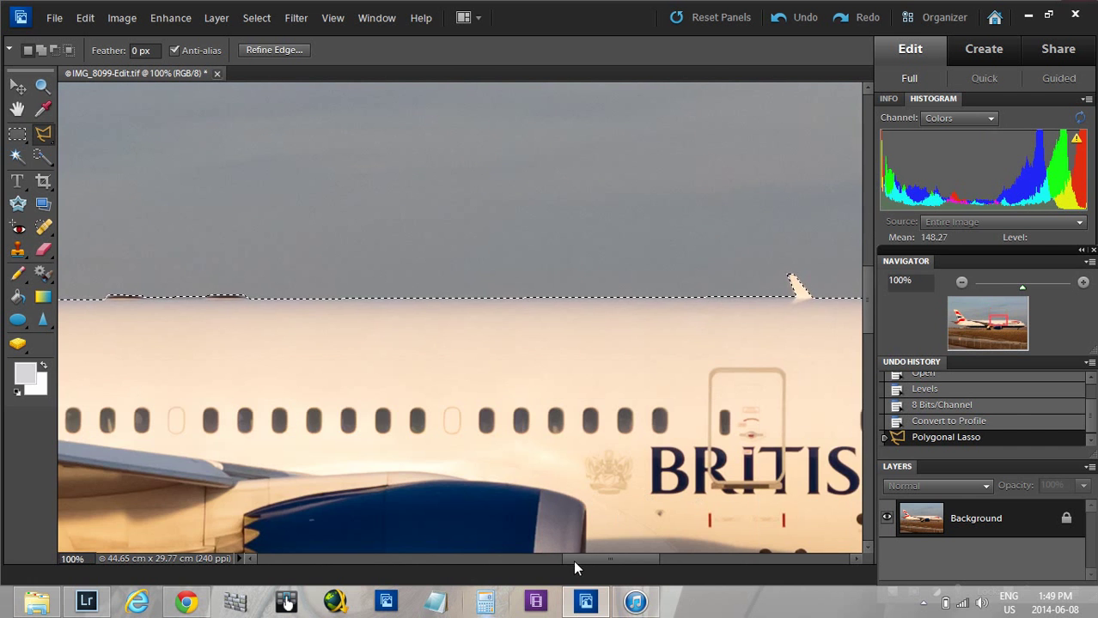
Step: Trace around the nose, landing gear, engine and tailplane to close the selection
{"action": "left_click_drag", "start_coordinate": [581, 561], "coordinate": [698, 556]}
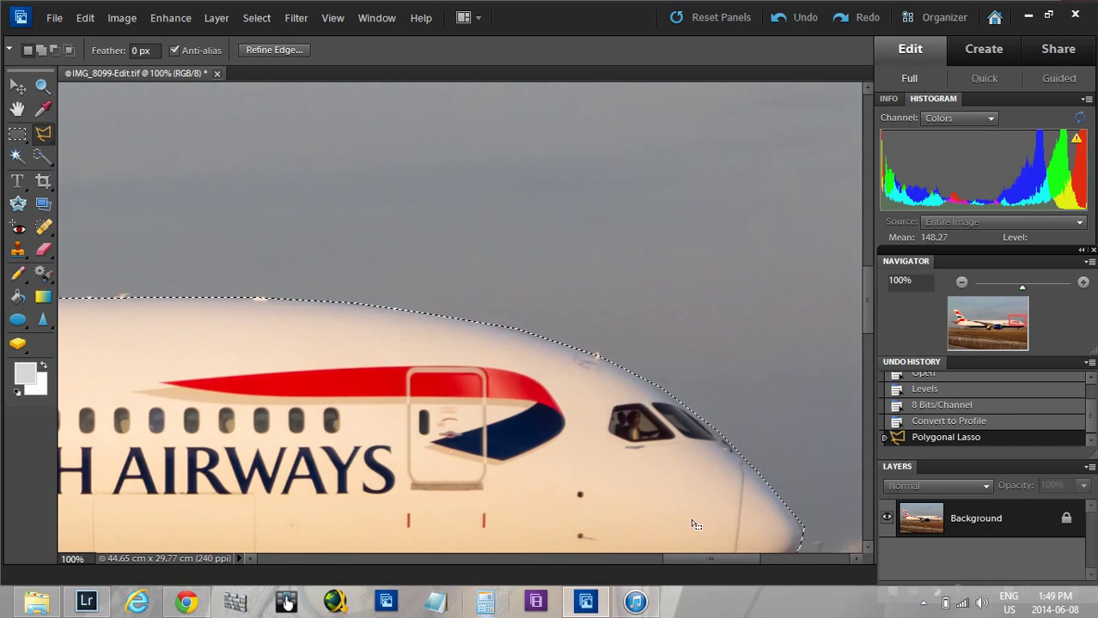
{"action": "scroll", "coordinate": [694, 498], "scroll_direction": "down", "scroll_amount": 5}
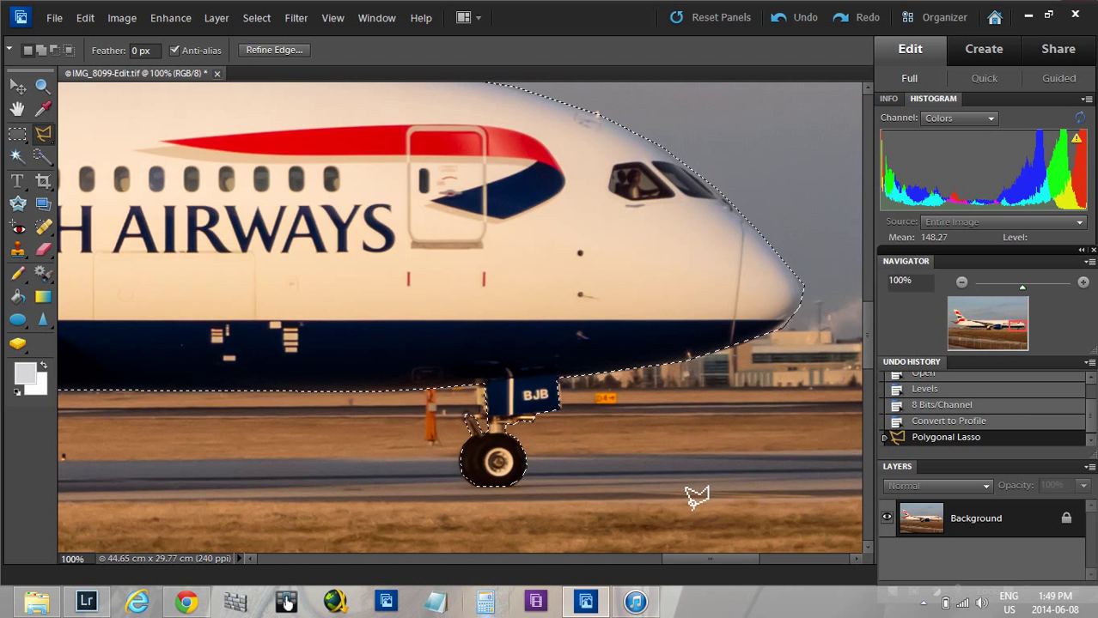
{"action": "left_click_drag", "start_coordinate": [700, 563], "coordinate": [572, 580]}
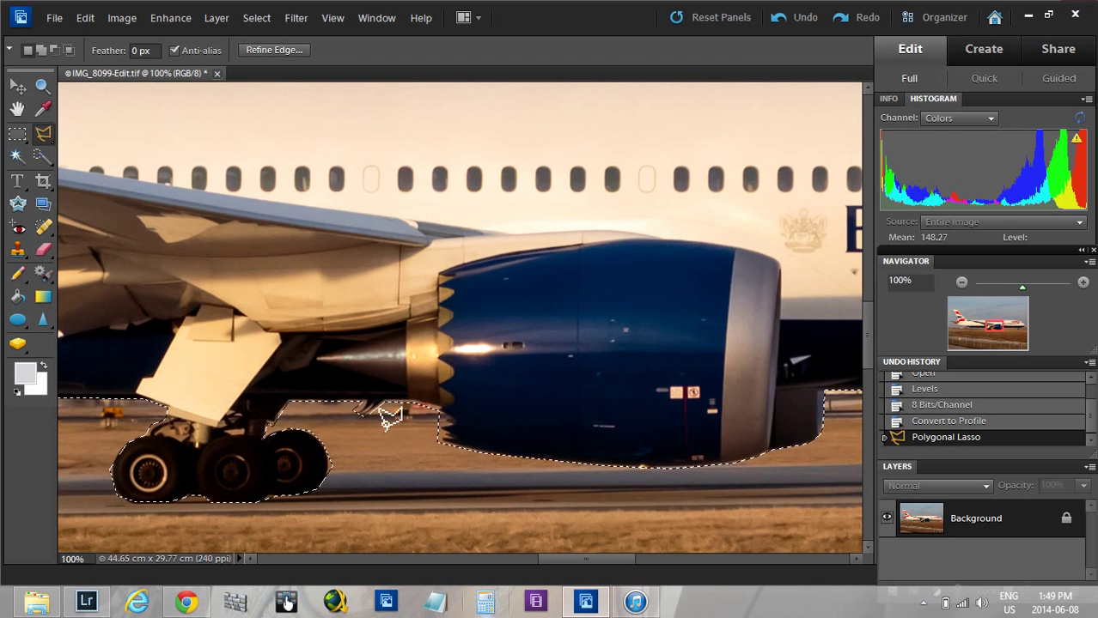
{"action": "left_click_drag", "start_coordinate": [576, 562], "coordinate": [402, 562]}
{"action": "scroll", "coordinate": [369, 522], "scroll_direction": "up", "scroll_amount": 5}
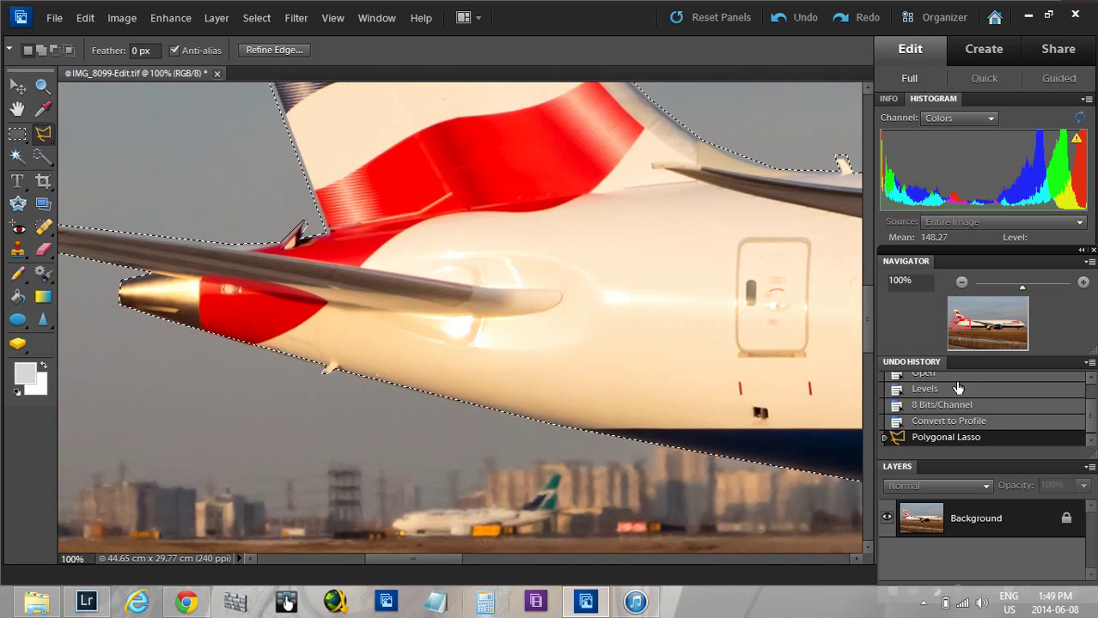
{"action": "left_click", "coordinate": [961, 282]}
Step: Zoom out to 33.33% and expand the aircraft selection by 5 pixels
{"action": "left_click", "coordinate": [962, 282]}
{"action": "left_click", "coordinate": [961, 283]}
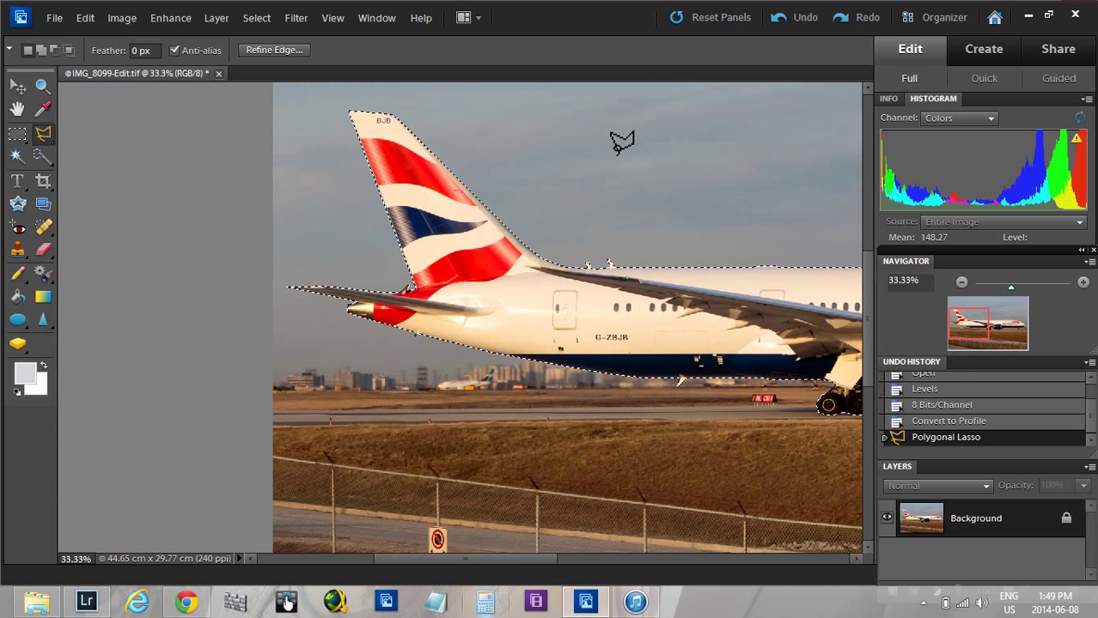
{"action": "left_click", "coordinate": [258, 18]}
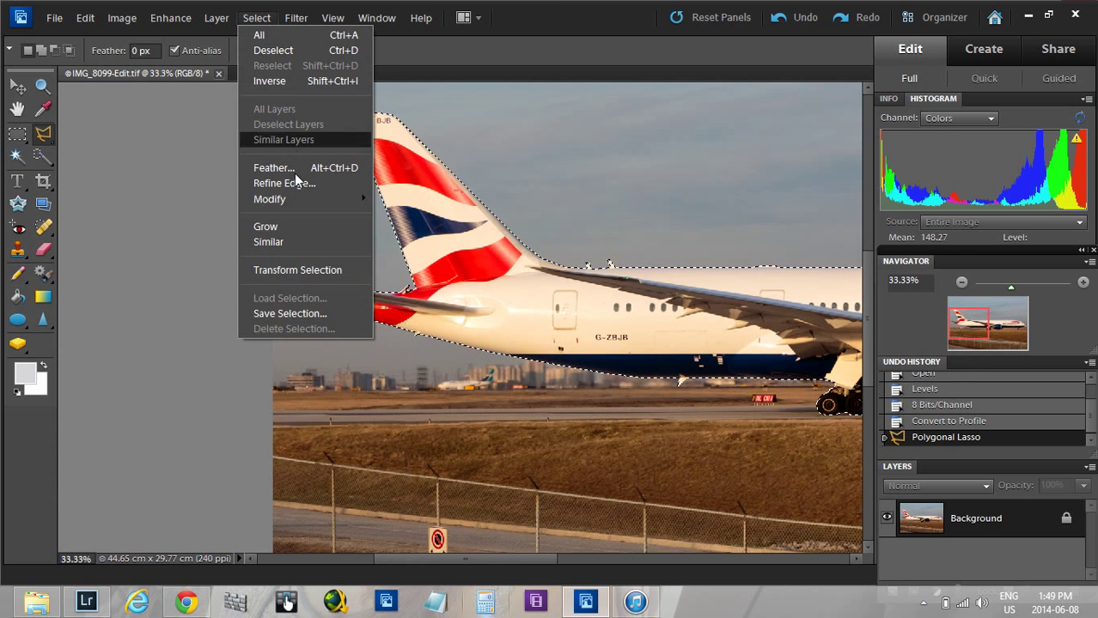
{"action": "mouse_move", "coordinate": [301, 199]}
{"action": "left_click", "coordinate": [403, 228]}
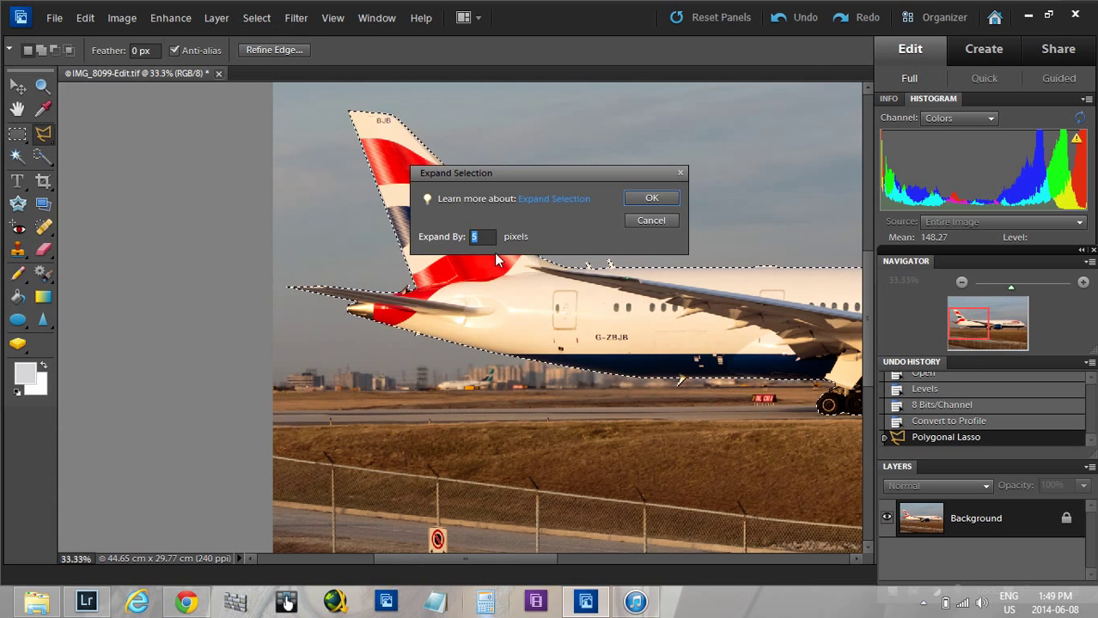
{"action": "left_click", "coordinate": [662, 198]}
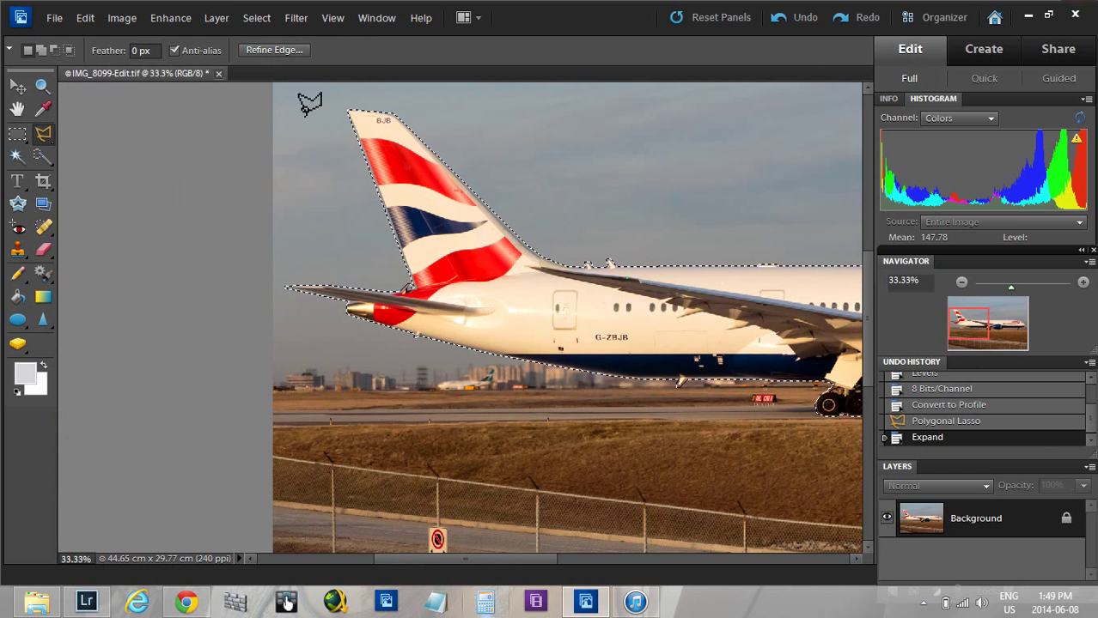
Step: Copy the selected aircraft onto a new layer with Layer via Copy
{"action": "left_click", "coordinate": [216, 18]}
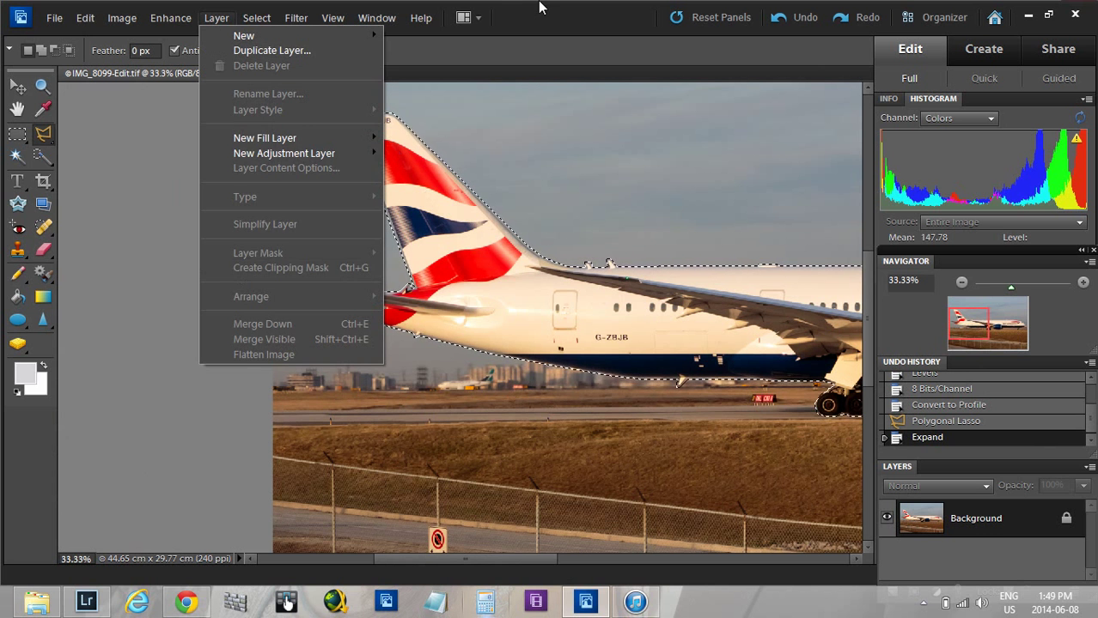
{"action": "left_click", "coordinate": [539, 7]}
{"action": "left_click", "coordinate": [217, 18]}
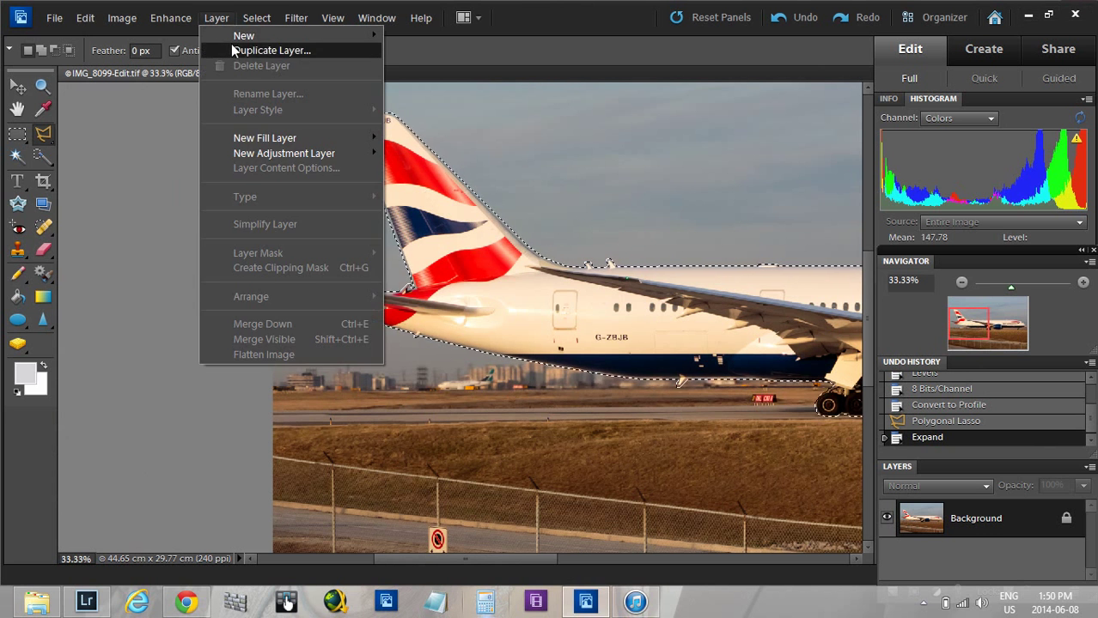
{"action": "mouse_move", "coordinate": [249, 36]}
{"action": "left_click", "coordinate": [422, 78]}
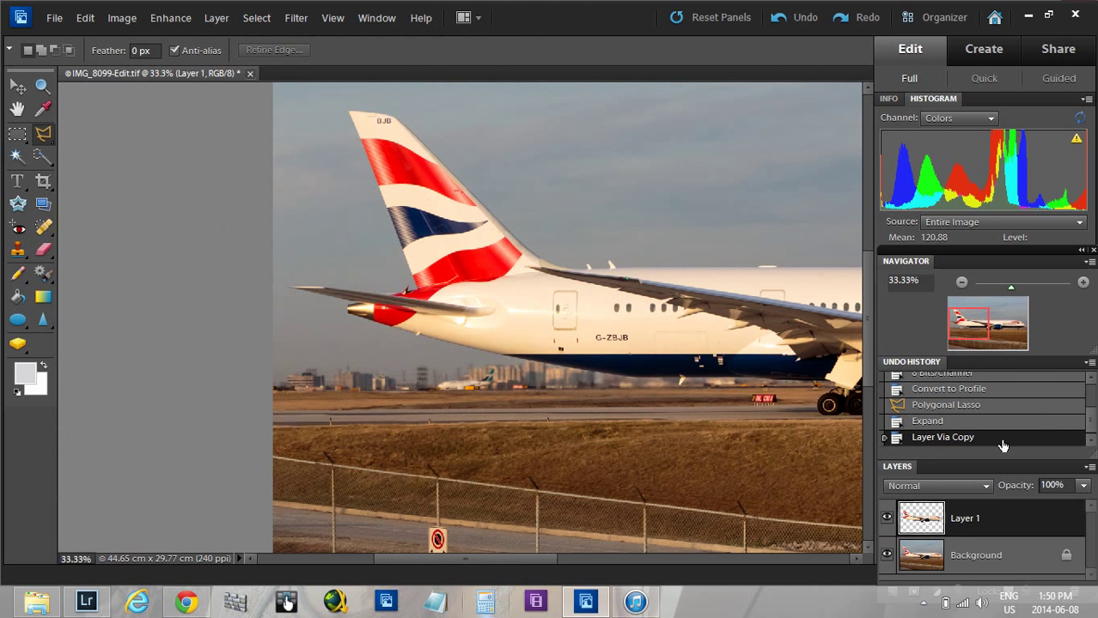
Step: Resize the image to 1200 × 800 pixels with Constrain Proportions kept on
{"action": "left_click", "coordinate": [121, 27]}
{"action": "mouse_move", "coordinate": [167, 113]}
{"action": "left_click", "coordinate": [348, 111]}
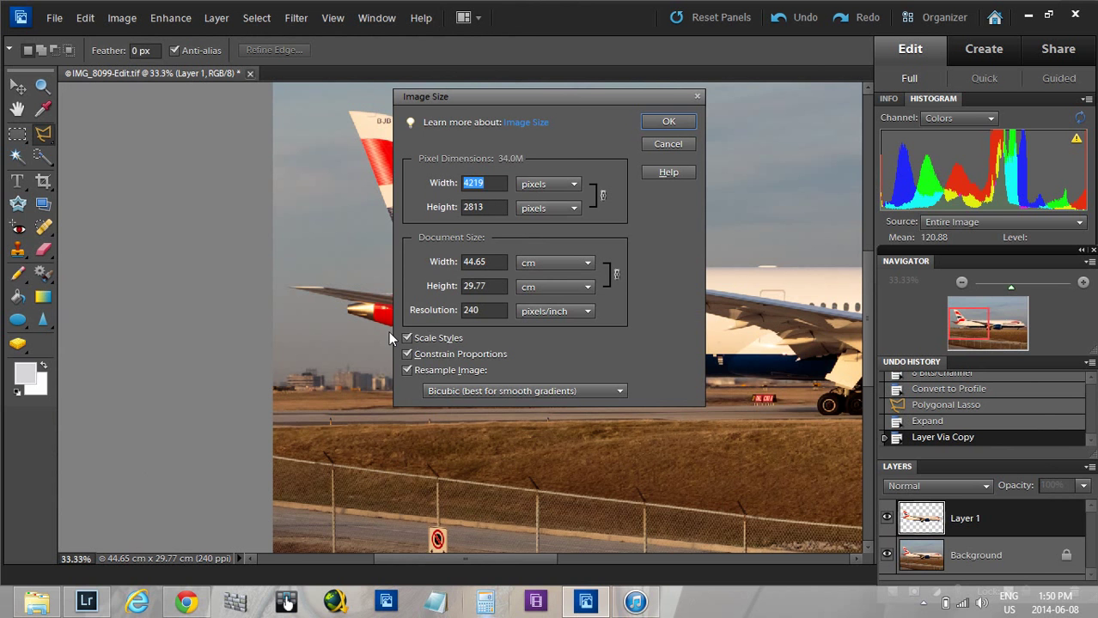
{"action": "type", "text": "1200"}
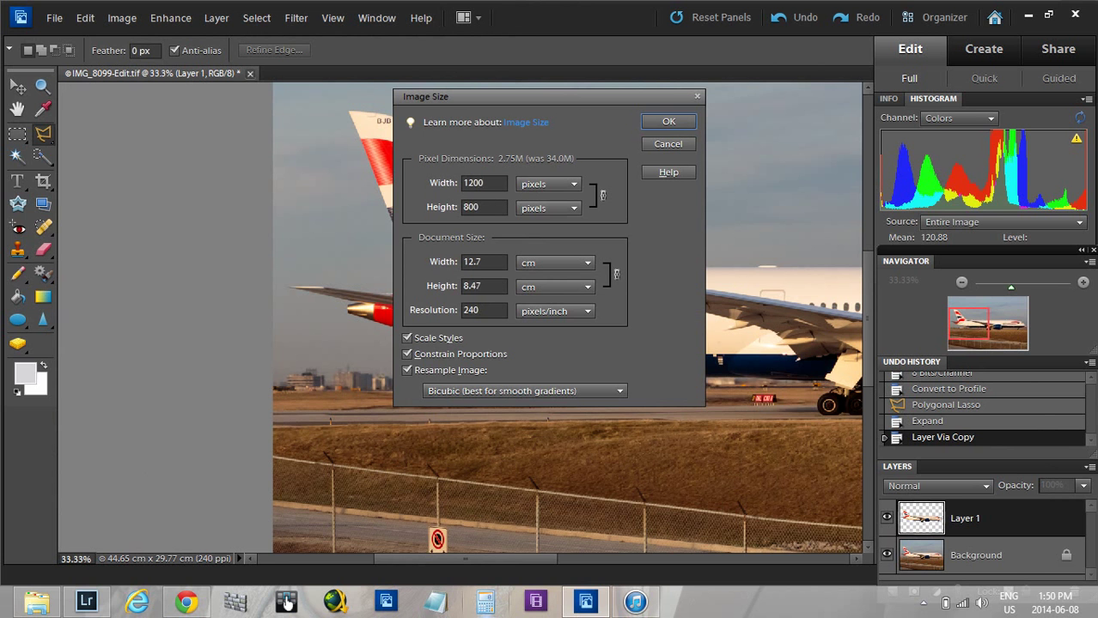
{"action": "left_click", "coordinate": [662, 121]}
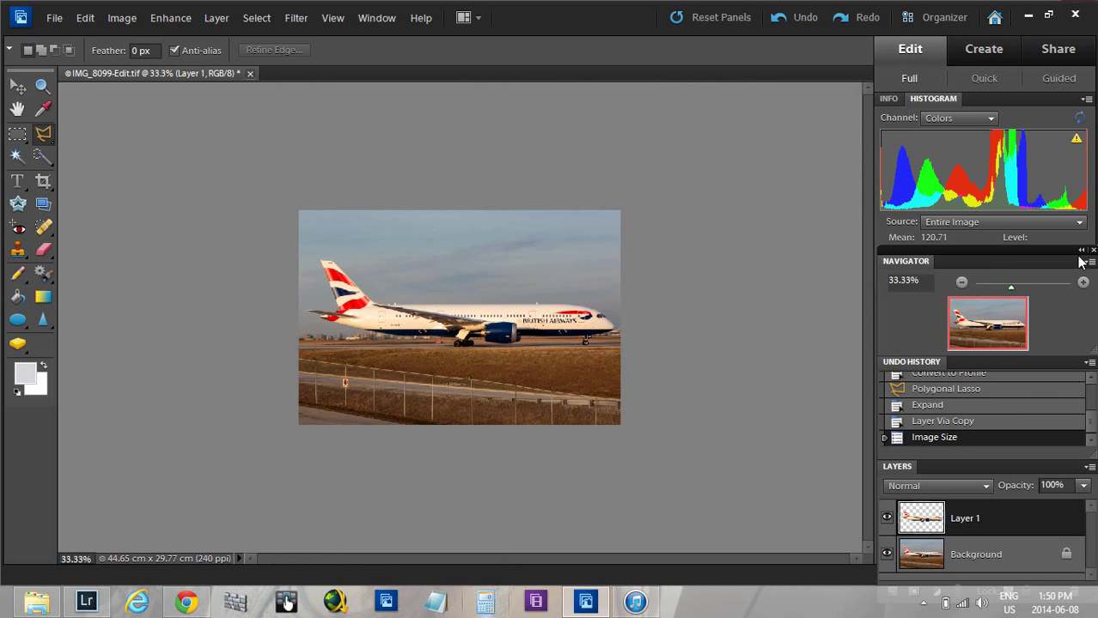
Step: Zoom the Navigator in to 200% on the plane, then back to 100%
{"action": "left_click", "coordinate": [1083, 282]}
{"action": "left_click", "coordinate": [1083, 282]}
{"action": "left_click", "coordinate": [1083, 282]}
{"action": "left_click", "coordinate": [1083, 281]}
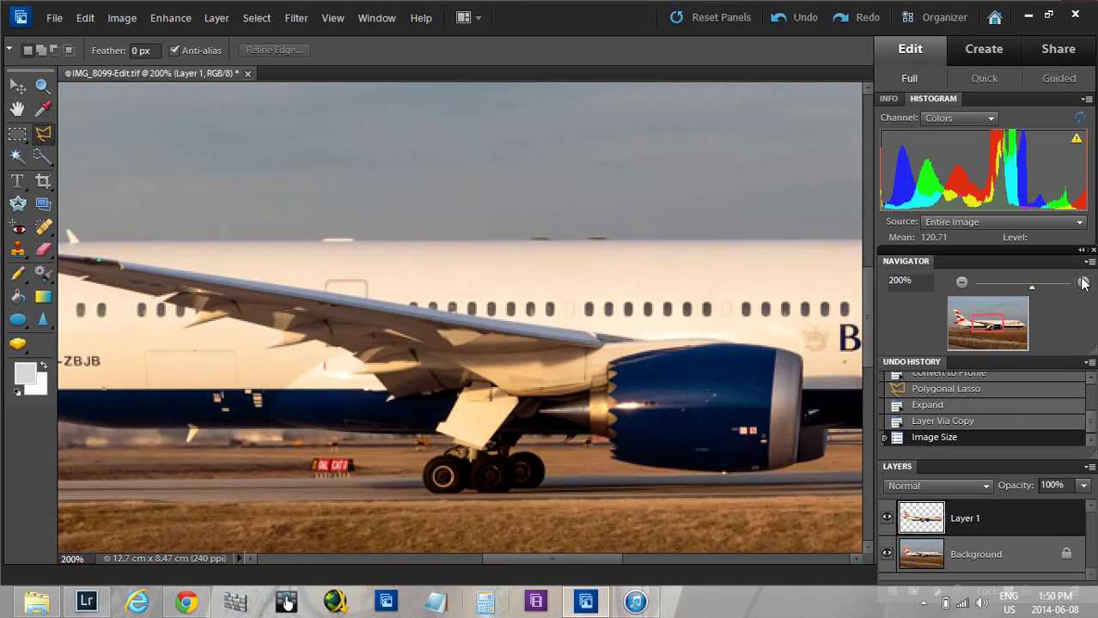
{"action": "left_click", "coordinate": [962, 283]}
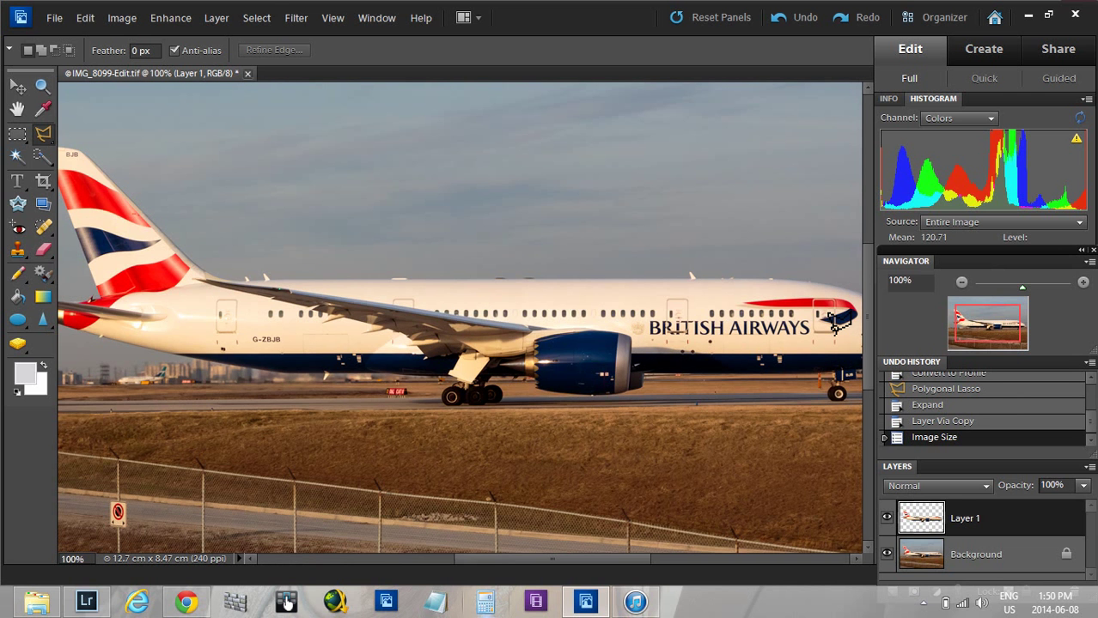
Step: Apply Adjust Sharpness to Layer 1: Amount 60, Radius 1.0 pixel, Remove Lens Blur
{"action": "left_click", "coordinate": [170, 18]}
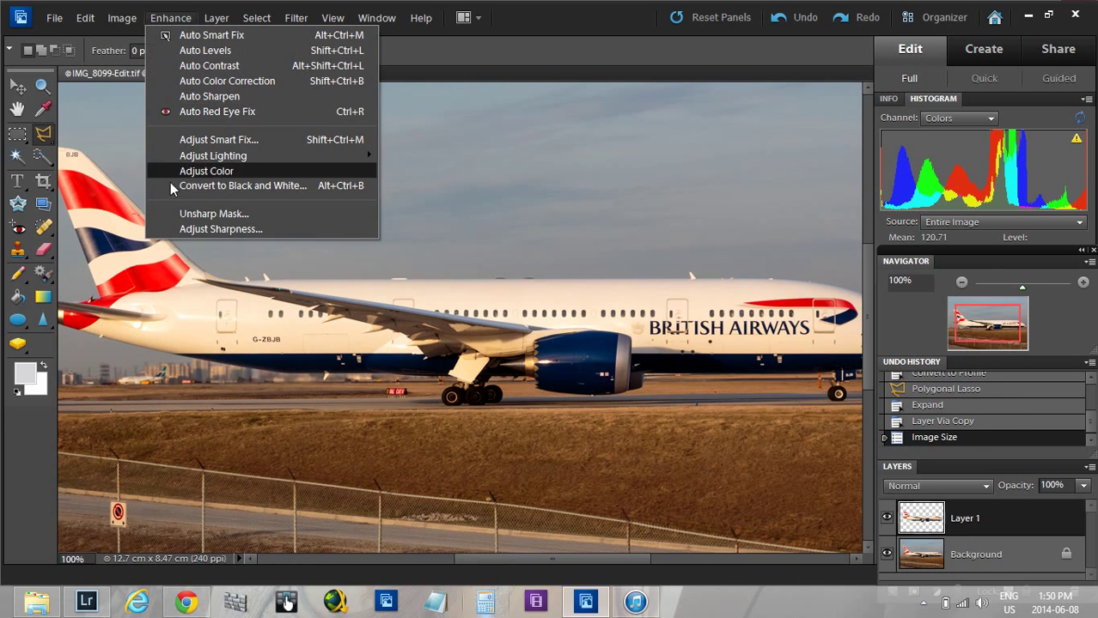
{"action": "left_click", "coordinate": [196, 230]}
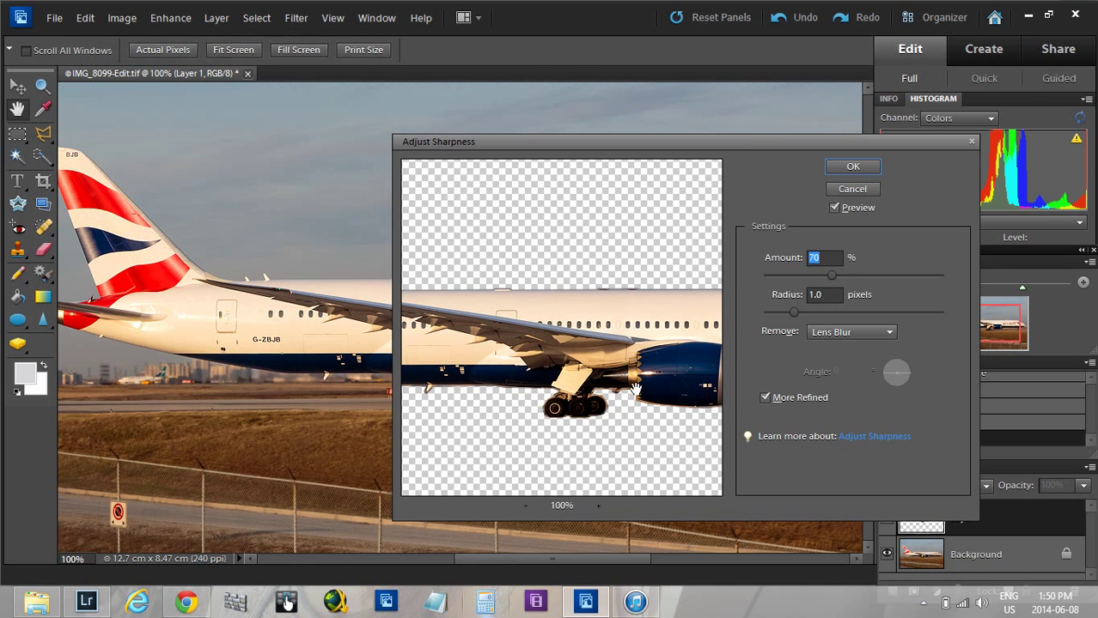
{"action": "left_click_drag", "start_coordinate": [635, 389], "coordinate": [533, 359]}
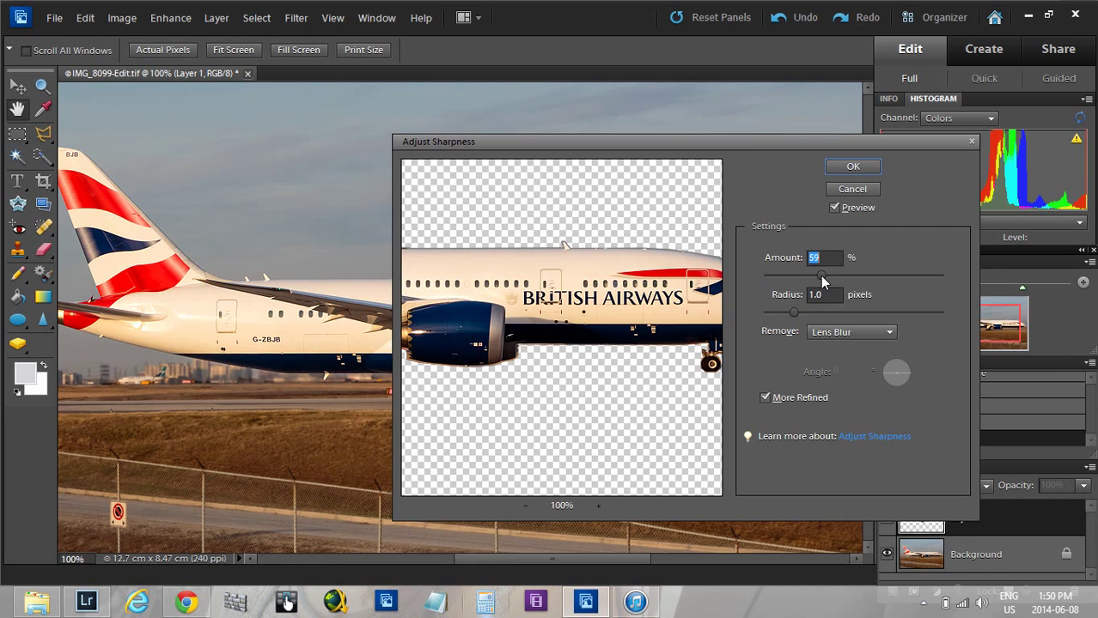
{"action": "type", "text": "60"}
{"action": "left_click", "coordinate": [853, 169]}
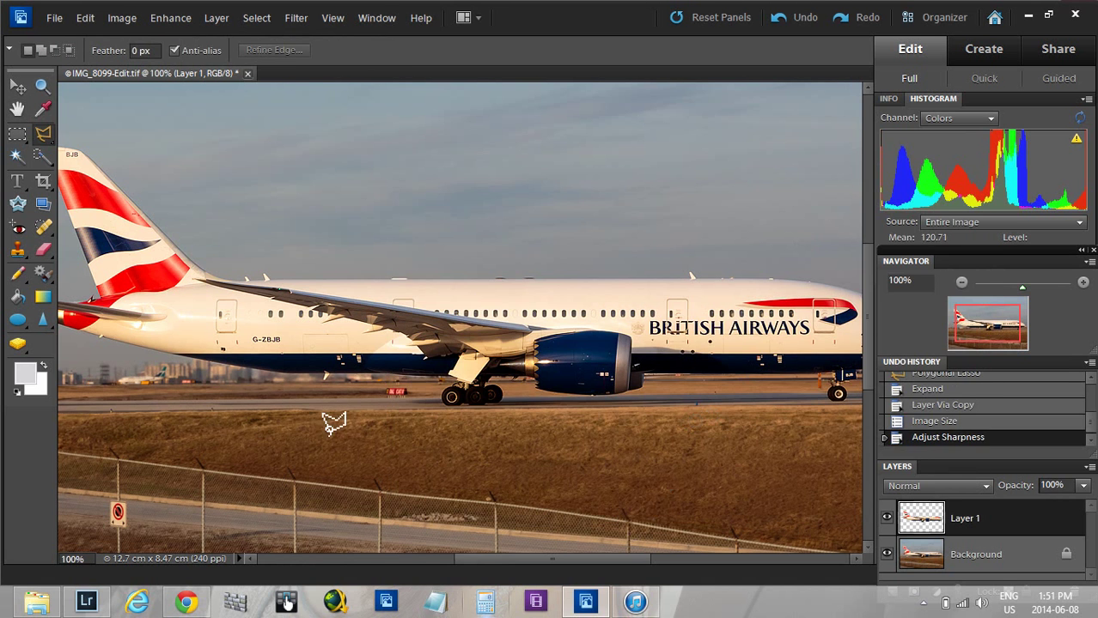
Step: Switch to the Eraser tool and set its opacity to 60%
{"action": "left_click_drag", "start_coordinate": [564, 561], "coordinate": [527, 561]}
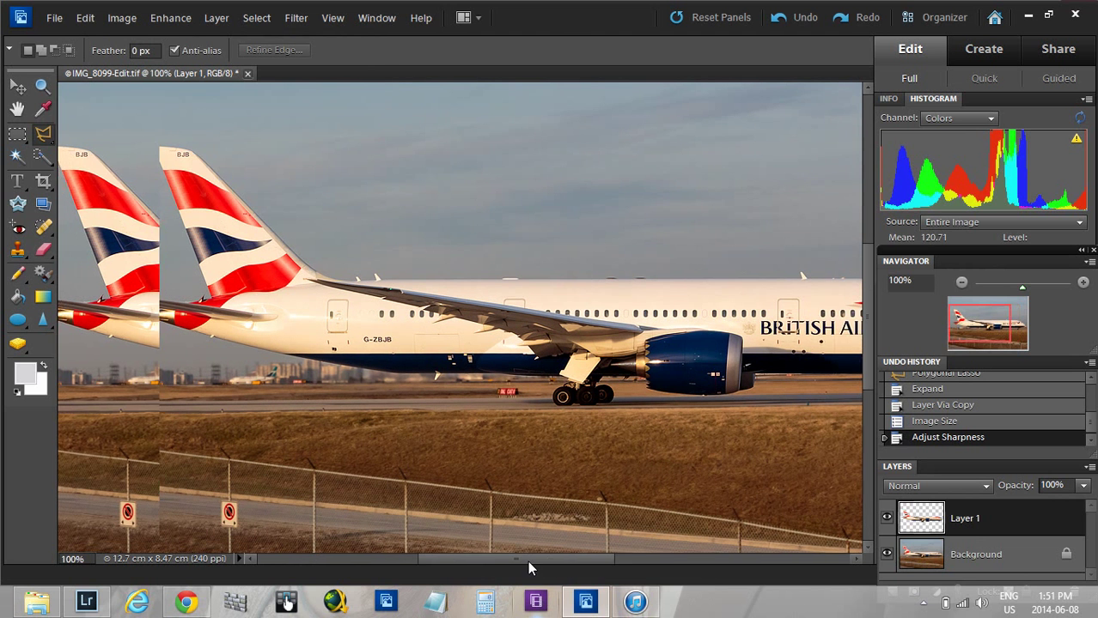
{"action": "left_click", "coordinate": [43, 249]}
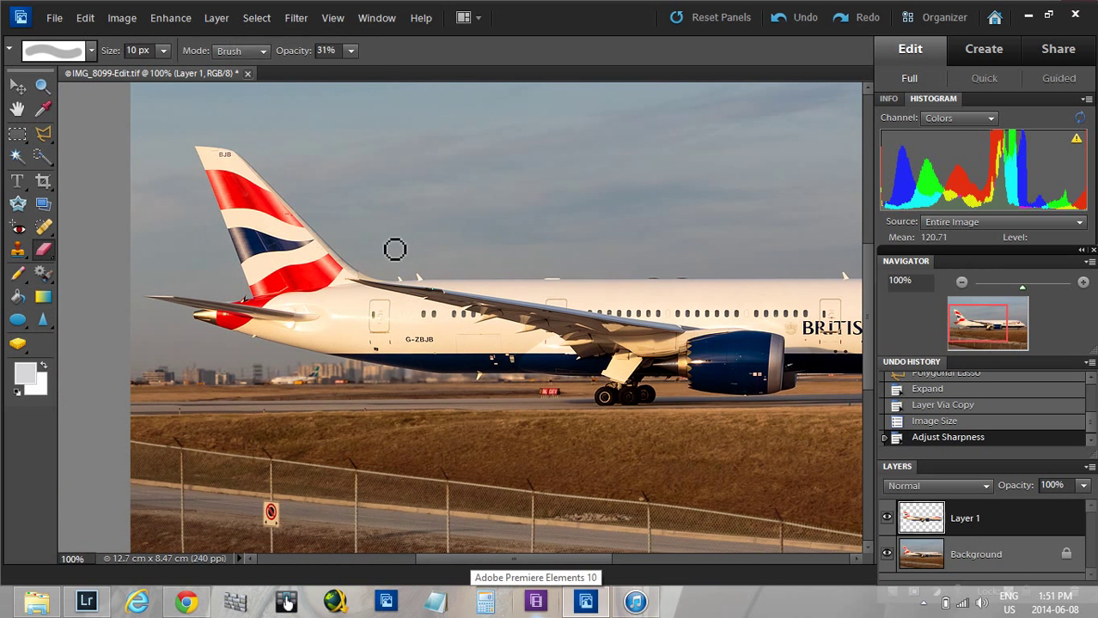
{"action": "left_click", "coordinate": [350, 50]}
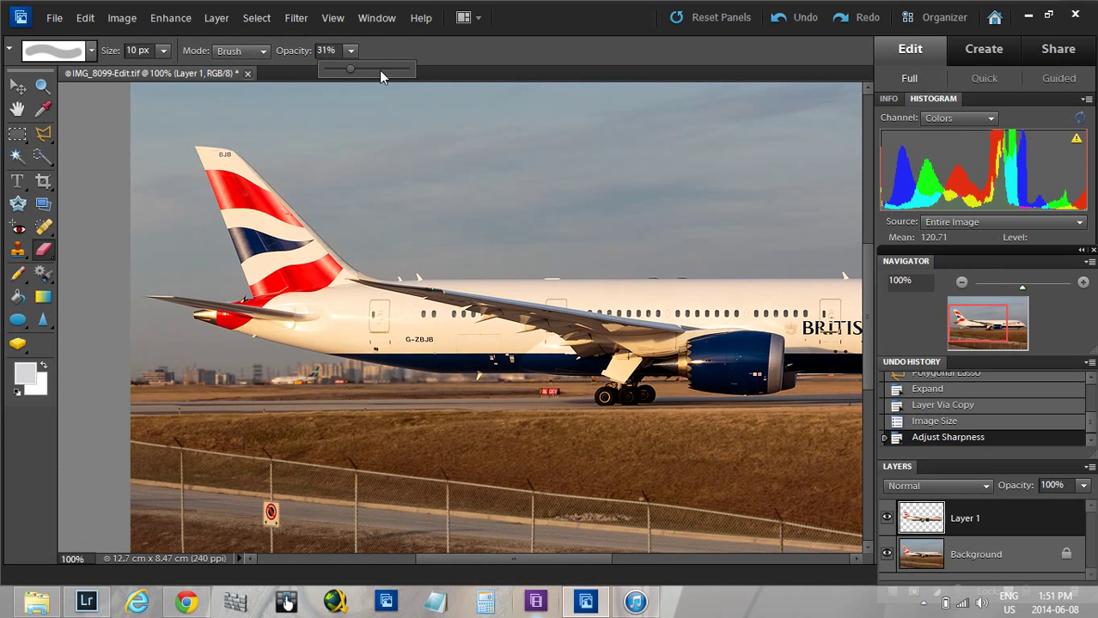
{"action": "left_click", "coordinate": [376, 69]}
{"action": "left_click_drag", "start_coordinate": [375, 68], "coordinate": [373, 72]}
Step: At 300% zoom, erase jagged pixels along the wing's edges
{"action": "left_click", "coordinate": [1081, 281]}
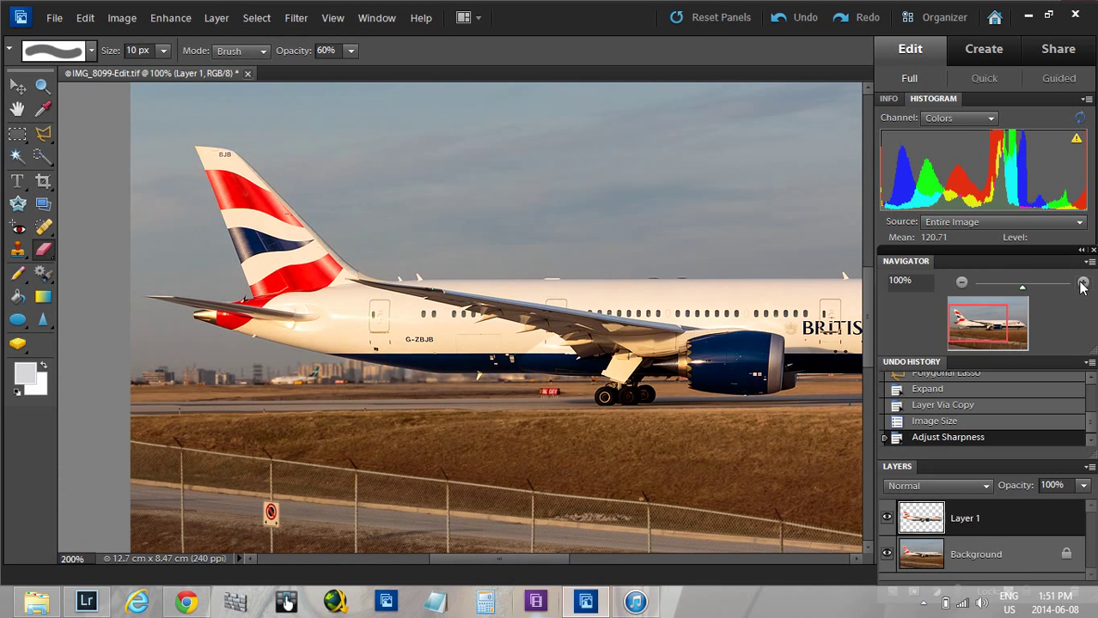
{"action": "left_click", "coordinate": [1082, 281]}
{"action": "left_click", "coordinate": [1082, 281]}
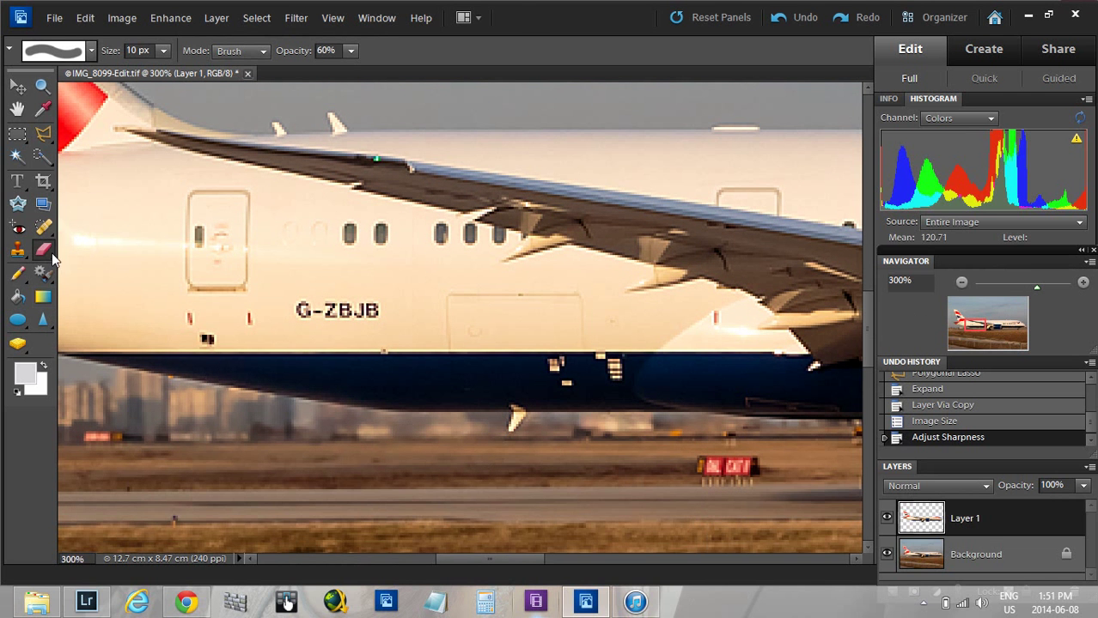
{"action": "scroll", "coordinate": [285, 310], "scroll_direction": "up", "scroll_amount": 2}
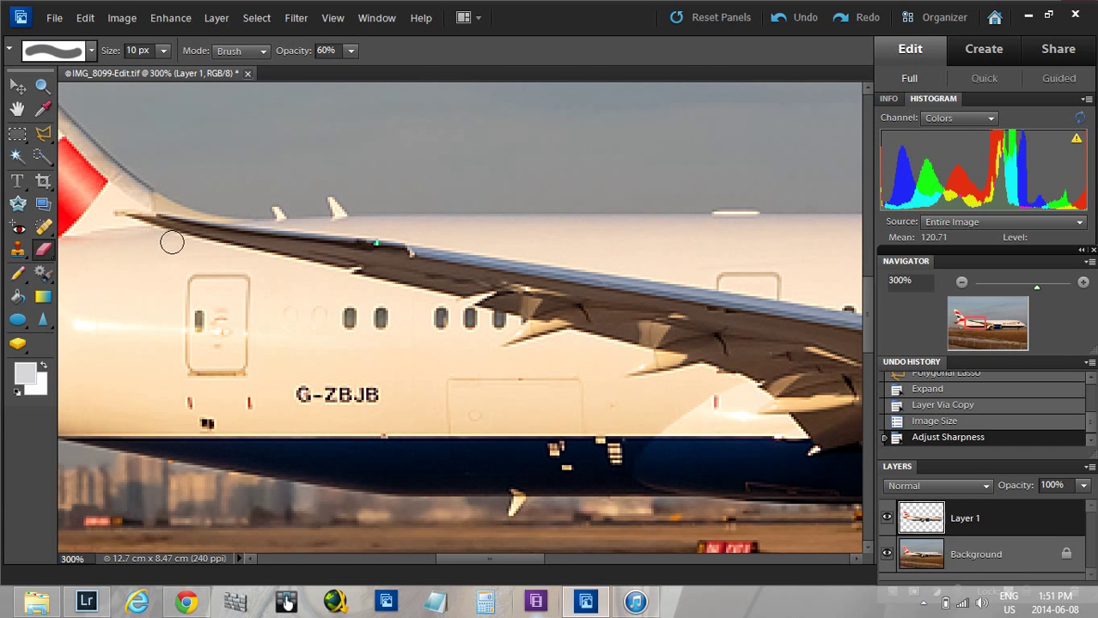
{"action": "left_click", "coordinate": [340, 279]}
{"action": "left_click", "coordinate": [540, 350]}
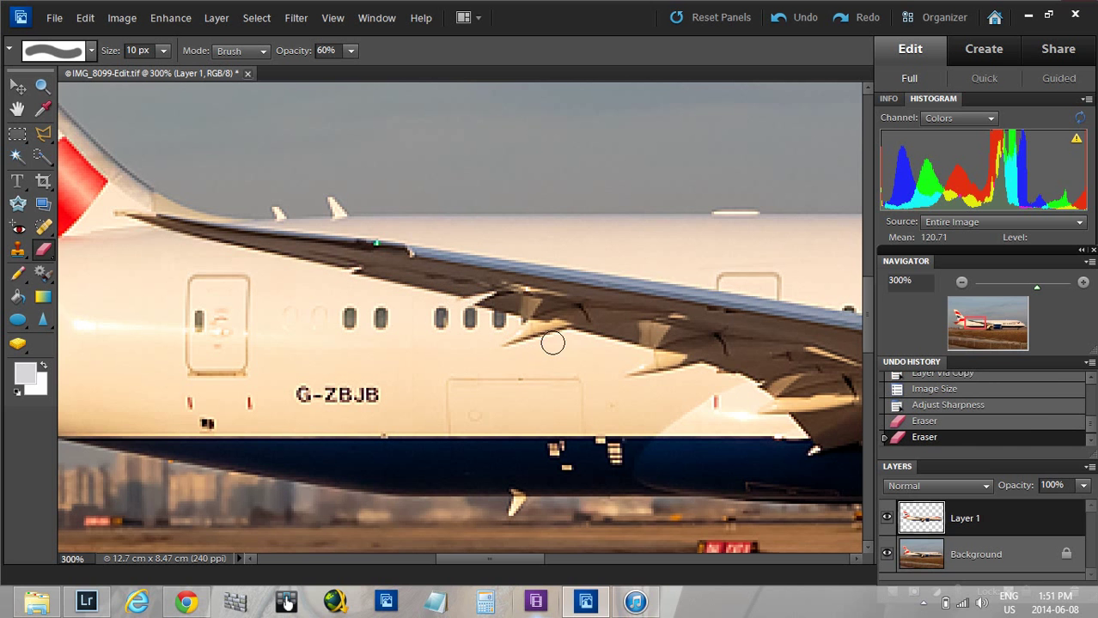
{"action": "left_click", "coordinate": [608, 346]}
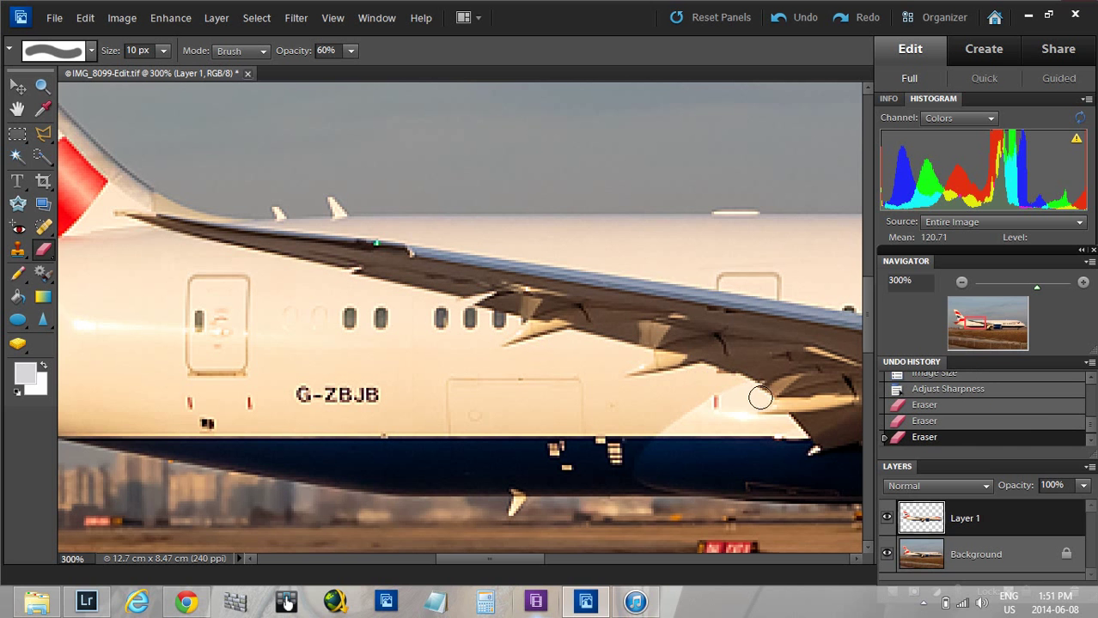
{"action": "left_click", "coordinate": [777, 426]}
{"action": "left_click_drag", "start_coordinate": [526, 559], "coordinate": [460, 559]}
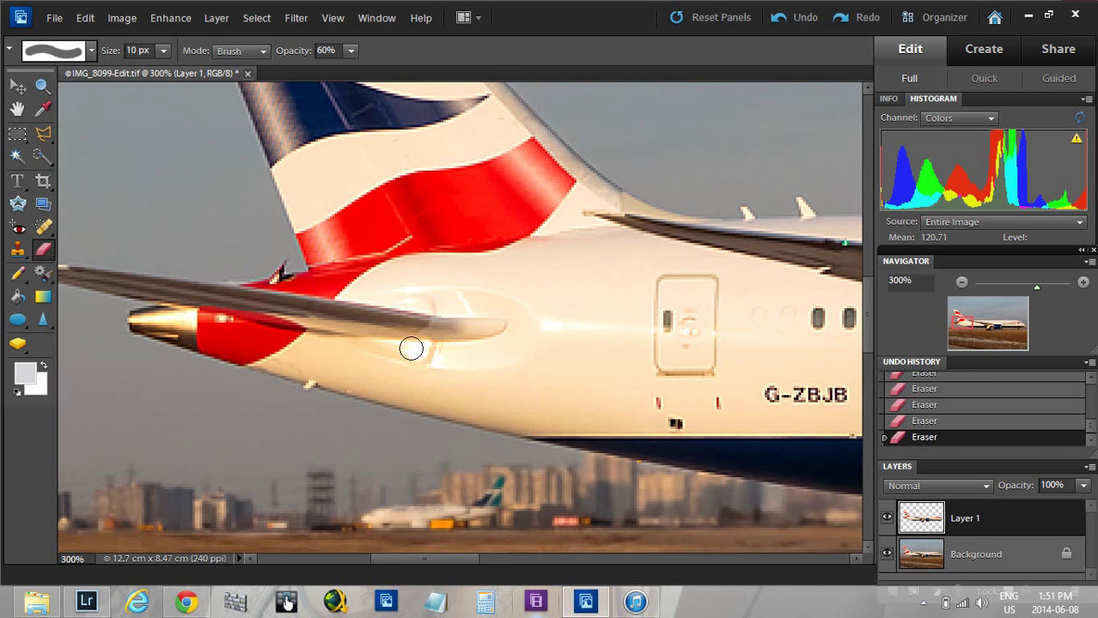
{"action": "scroll", "coordinate": [395, 327], "scroll_direction": "up", "scroll_amount": 3}
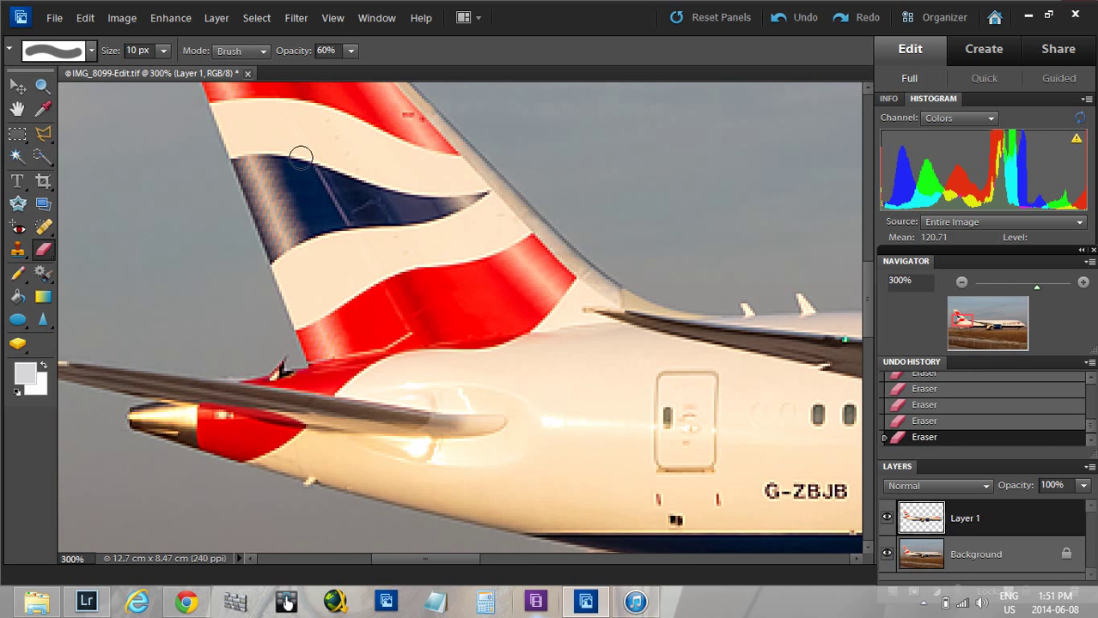
{"action": "scroll", "coordinate": [290, 153], "scroll_direction": "up", "scroll_amount": 2}
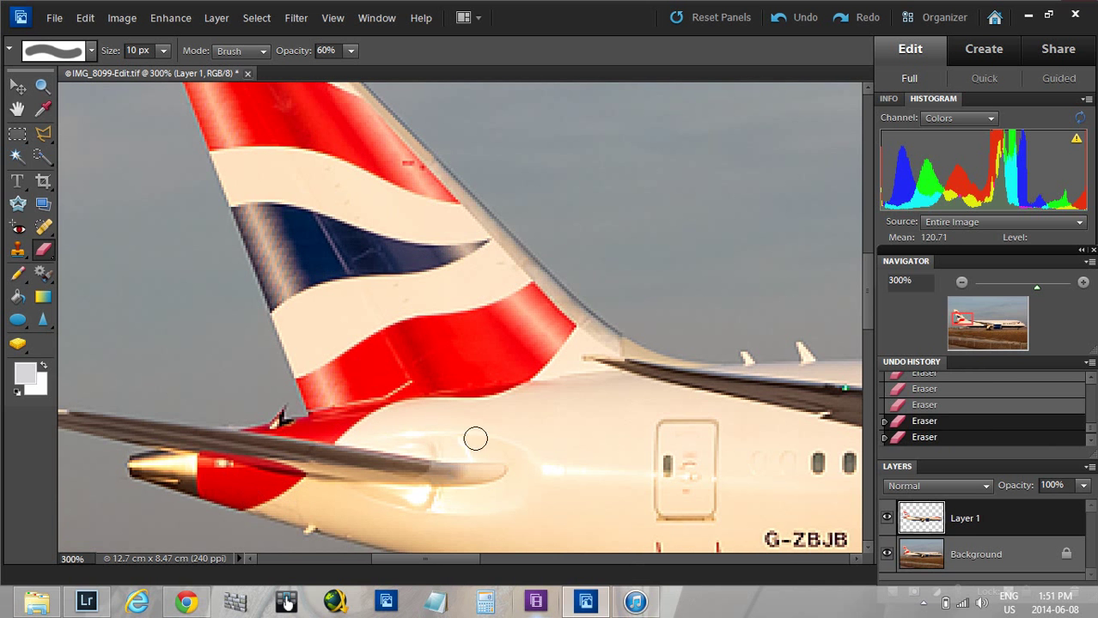
Step: Scroll the zoomed view across to the front of the plane near the nose
{"action": "scroll", "coordinate": [287, 456], "scroll_direction": "down", "scroll_amount": 3}
{"action": "scroll", "coordinate": [287, 456], "scroll_direction": "left", "scroll_amount": 5}
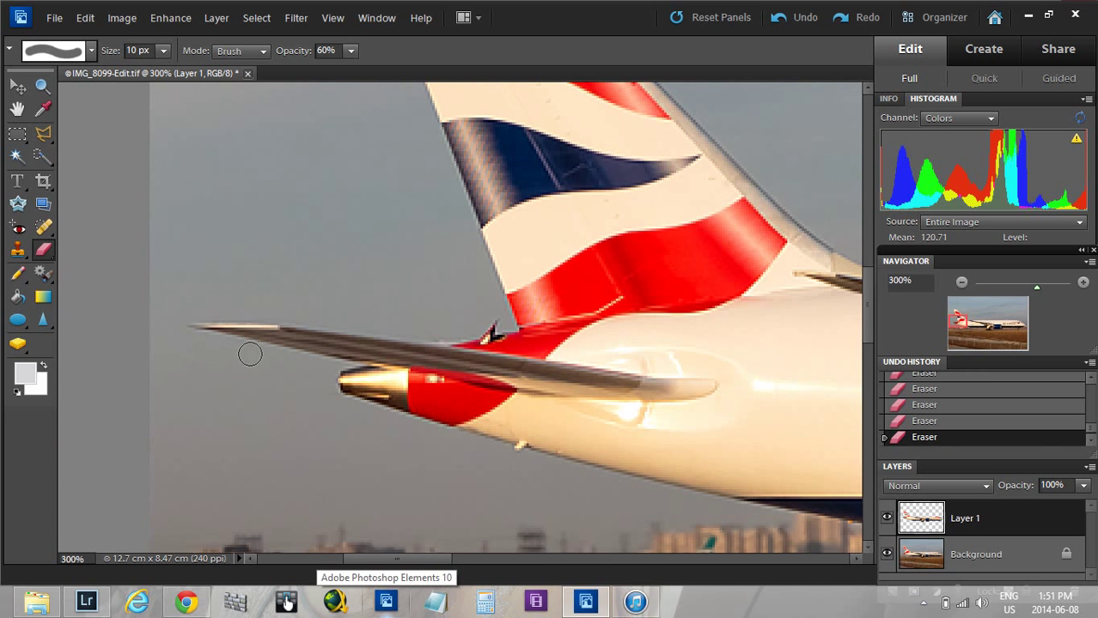
{"action": "scroll", "coordinate": [385, 436], "scroll_direction": "down", "scroll_amount": 4}
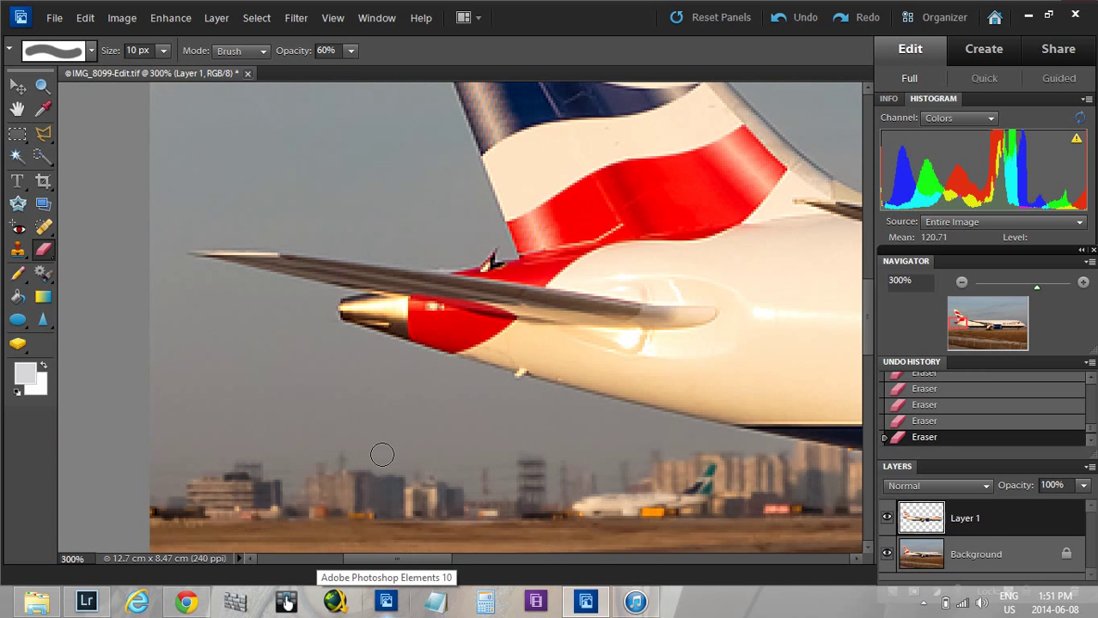
{"action": "scroll", "coordinate": [382, 500], "scroll_direction": "right", "scroll_amount": 5}
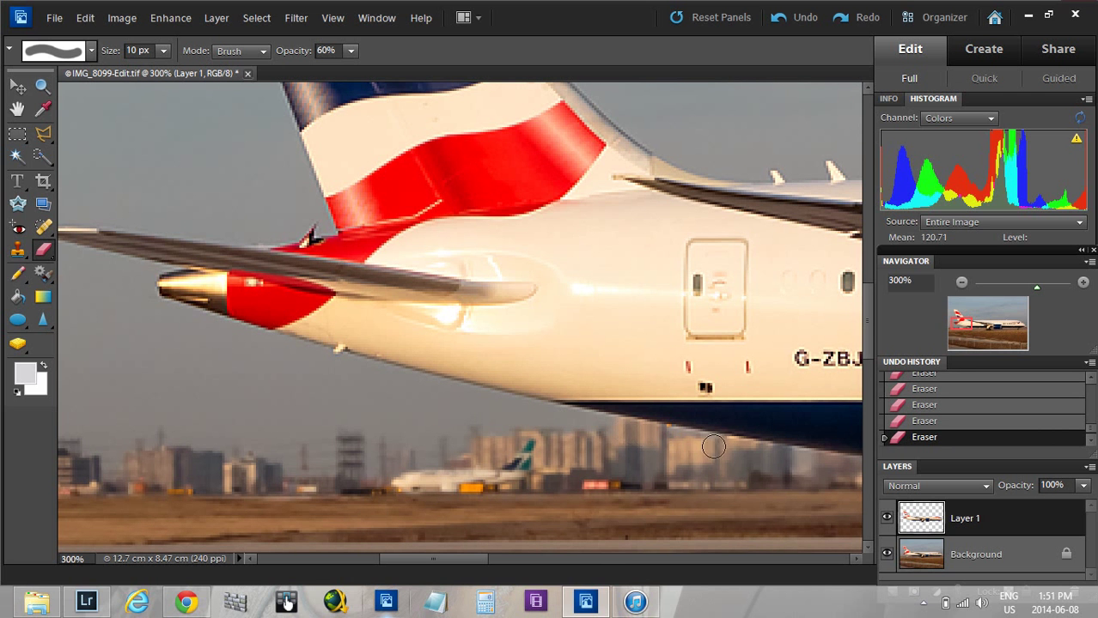
{"action": "scroll", "coordinate": [718, 447], "scroll_direction": "right", "scroll_amount": 12}
{"action": "scroll", "coordinate": [317, 442], "scroll_direction": "down", "scroll_amount": 1}
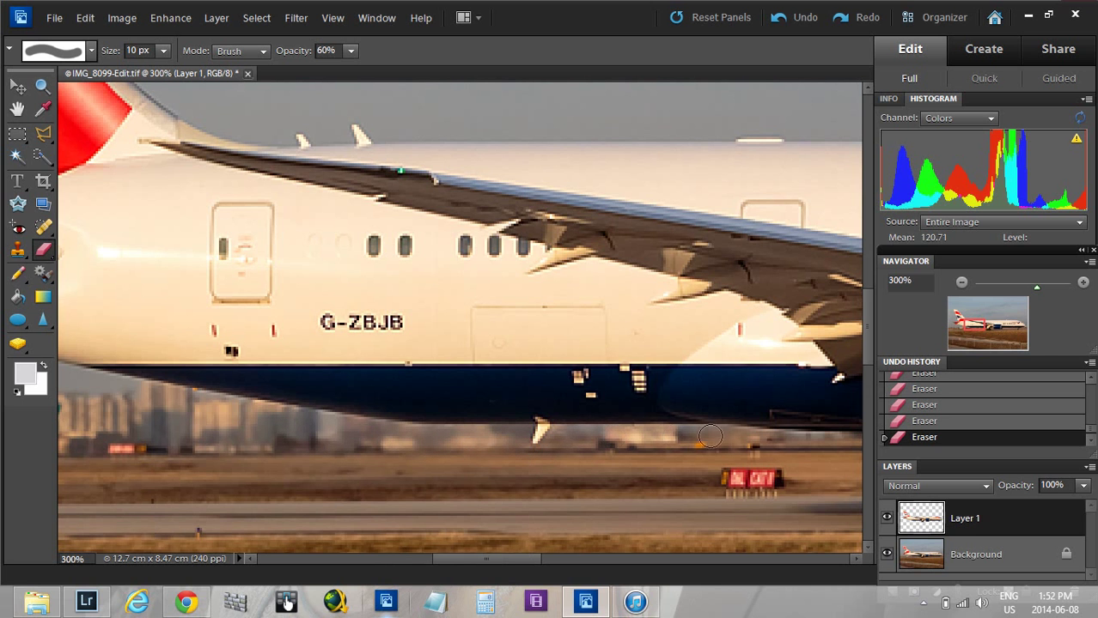
{"action": "scroll", "coordinate": [518, 516], "scroll_direction": "right", "scroll_amount": 5}
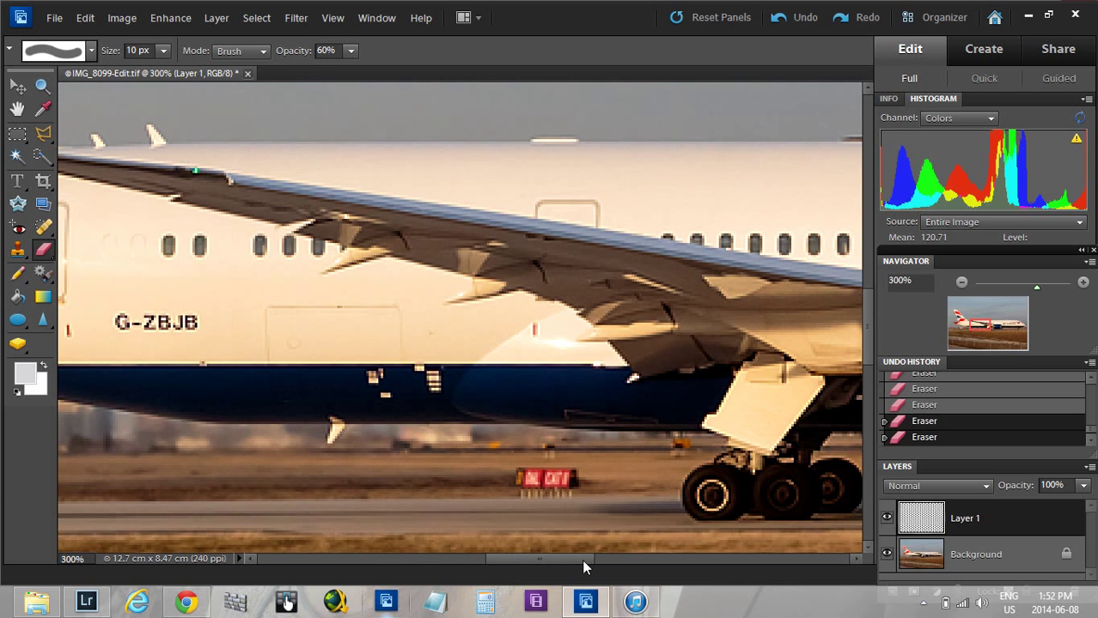
{"action": "left_click_drag", "start_coordinate": [565, 569], "coordinate": [622, 568]}
{"action": "scroll", "coordinate": [313, 468], "scroll_direction": "down", "scroll_amount": 1}
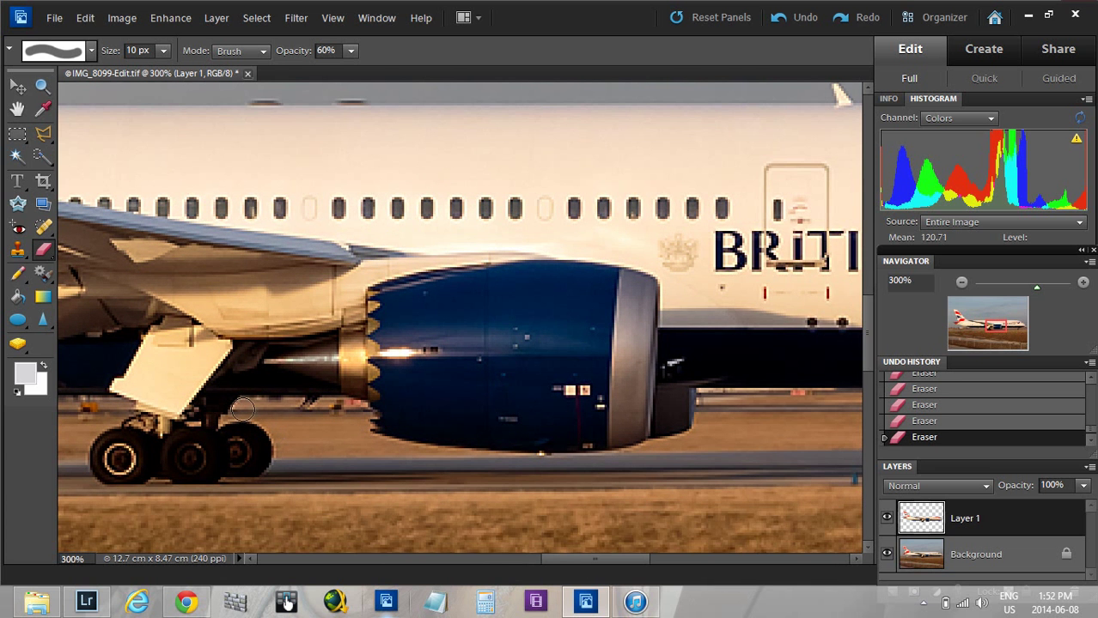
Step: Erase jagged pixels along the engine's lower edge and around the nose
{"action": "left_click_drag", "start_coordinate": [302, 413], "coordinate": [334, 410]}
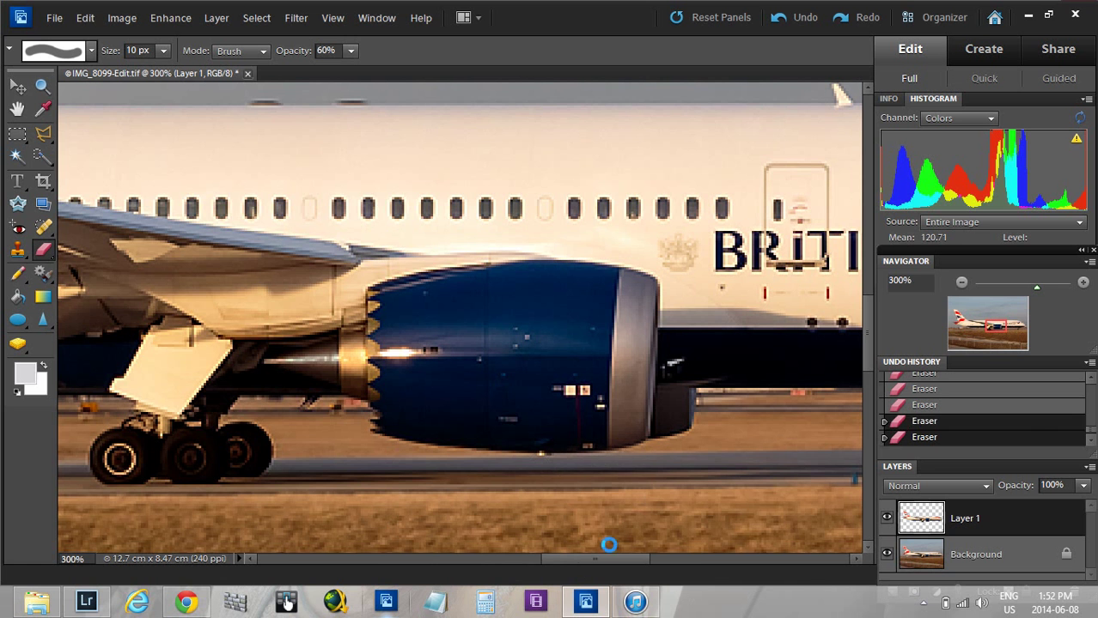
{"action": "left_click_drag", "start_coordinate": [584, 558], "coordinate": [635, 562]}
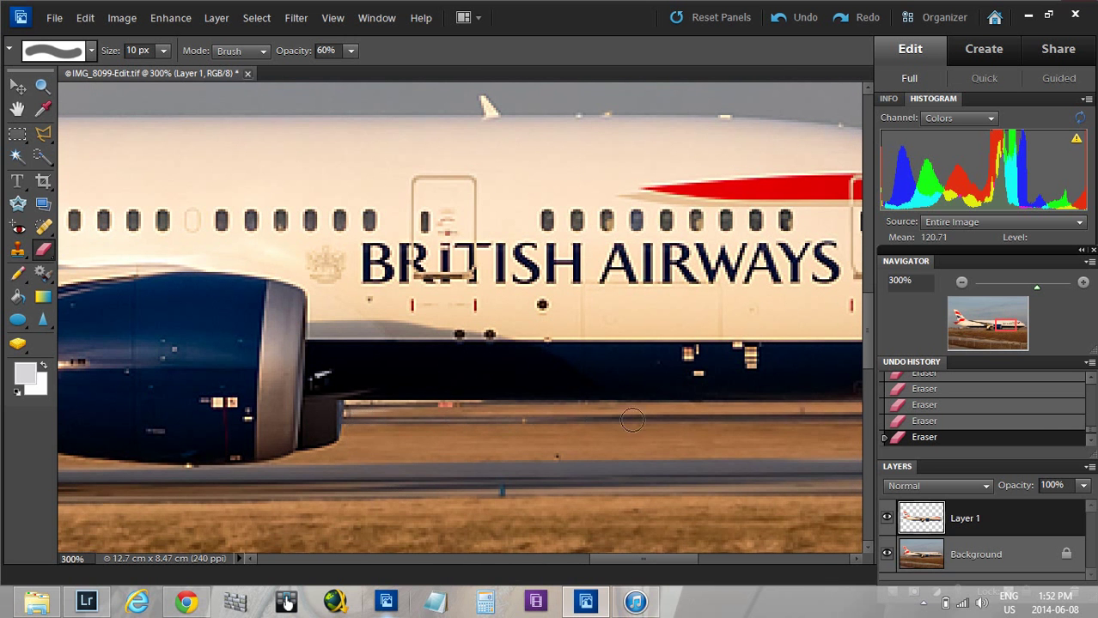
{"action": "left_click_drag", "start_coordinate": [627, 560], "coordinate": [663, 560]}
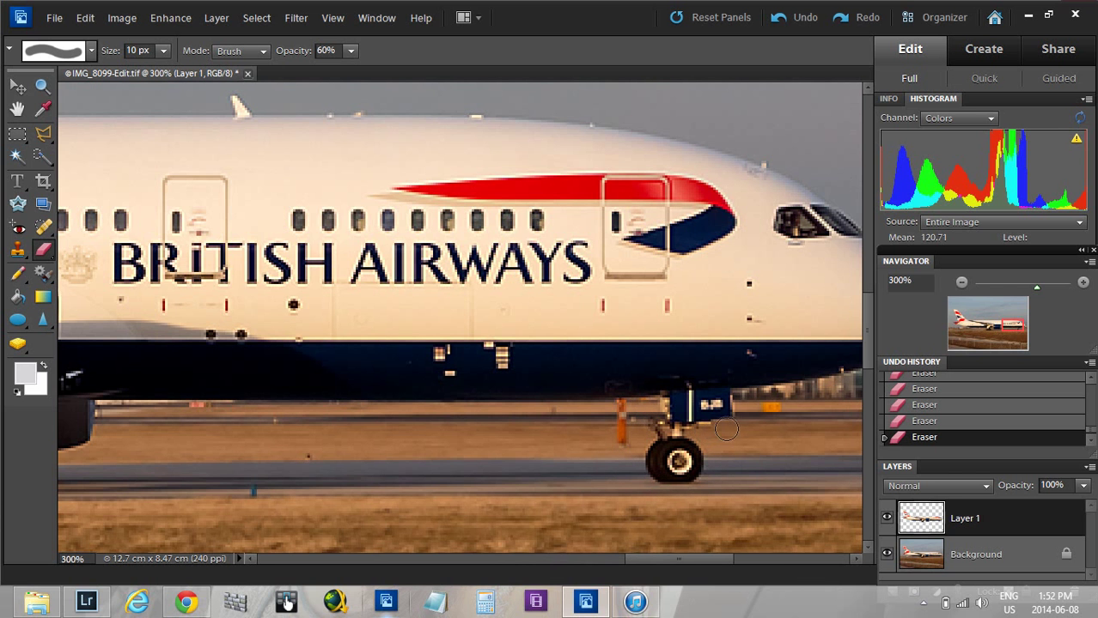
{"action": "left_click_drag", "start_coordinate": [680, 562], "coordinate": [716, 563]}
{"action": "scroll", "coordinate": [491, 464], "scroll_direction": "up", "scroll_amount": 1}
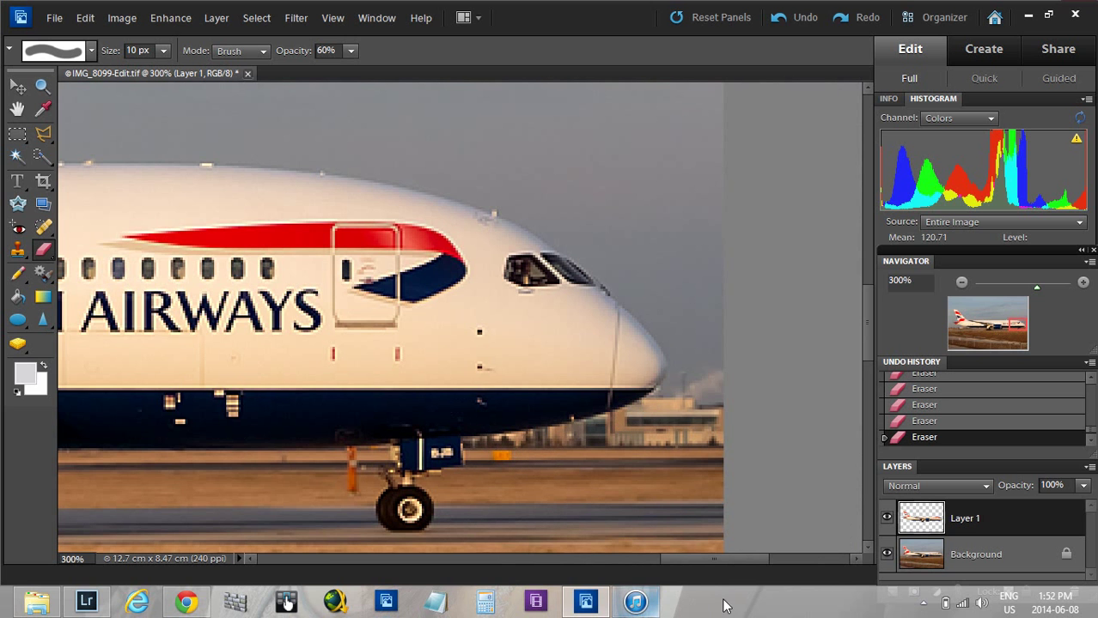
{"action": "left_click_drag", "start_coordinate": [733, 565], "coordinate": [655, 568]}
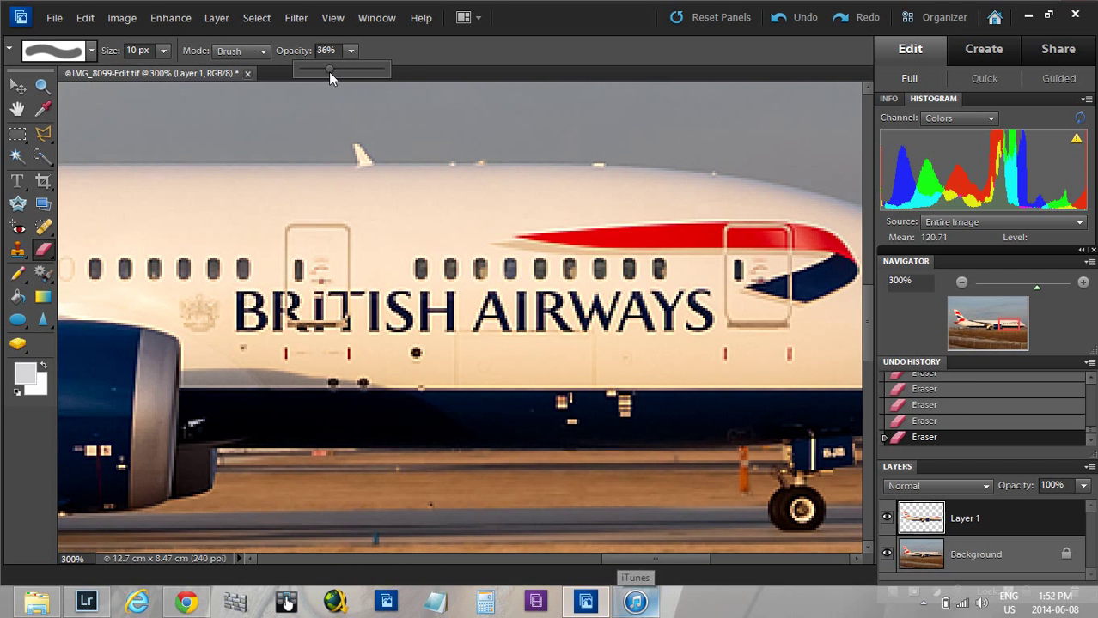
Step: Lower Eraser opacity to 40% and soften edges around BRITISH and the A of AIRWAYS
{"action": "left_click_drag", "start_coordinate": [329, 71], "coordinate": [332, 71]}
{"action": "scroll", "coordinate": [284, 224], "scroll_direction": "down", "scroll_amount": 2}
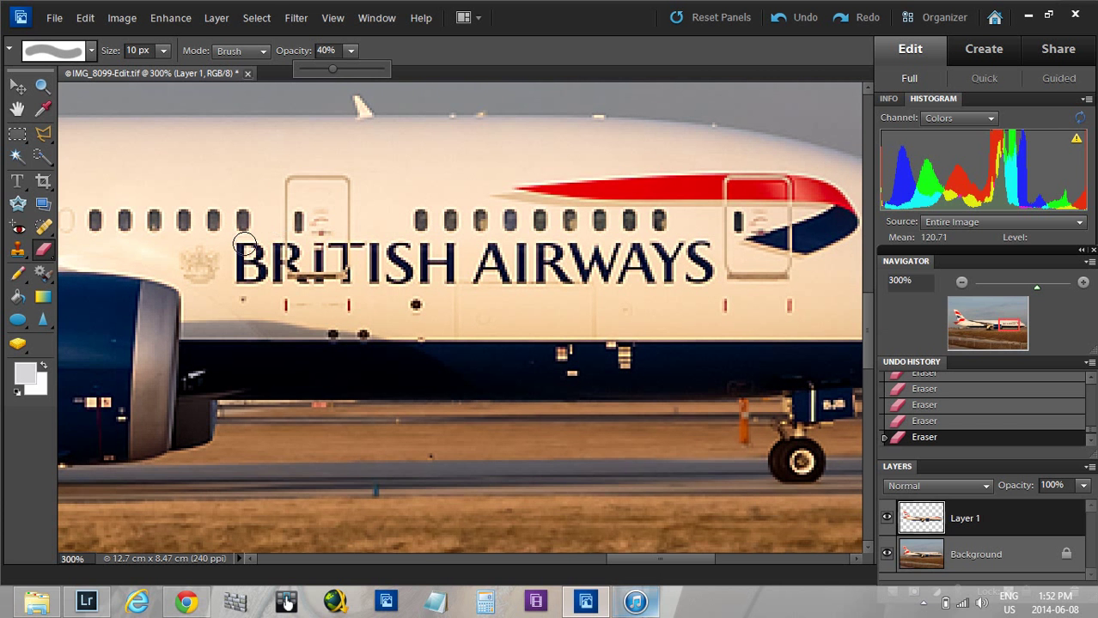
{"action": "left_click_drag", "start_coordinate": [251, 243], "coordinate": [258, 292]}
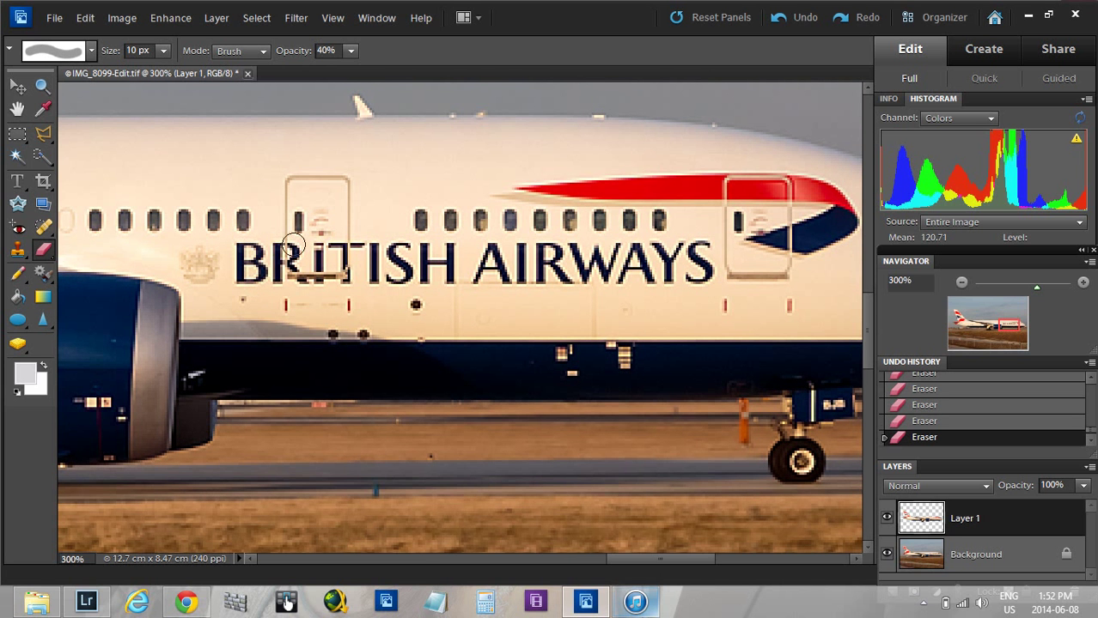
{"action": "left_click", "coordinate": [379, 264]}
{"action": "left_click", "coordinate": [387, 283]}
{"action": "left_click", "coordinate": [540, 283]}
Step: Erase the jagged edges around the W, YS and final S of AIRWAYS
{"action": "left_click", "coordinate": [579, 256]}
{"action": "left_click", "coordinate": [640, 275]}
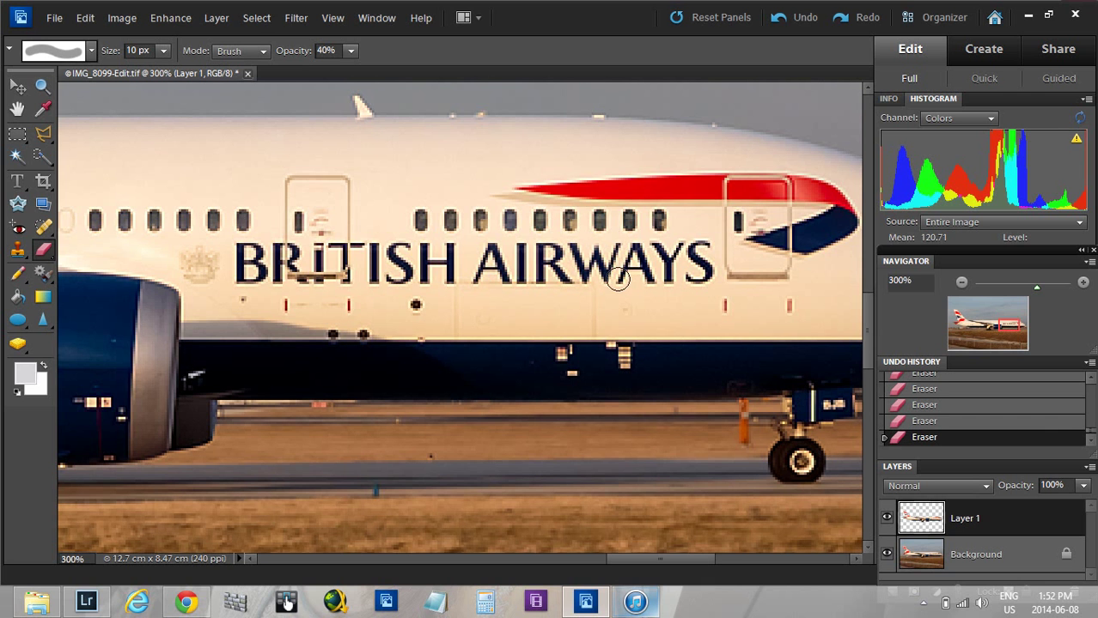
{"action": "left_click", "coordinate": [646, 284]}
{"action": "left_click", "coordinate": [698, 260]}
{"action": "left_click", "coordinate": [763, 224]}
{"action": "left_click_drag", "start_coordinate": [624, 563], "coordinate": [442, 546]}
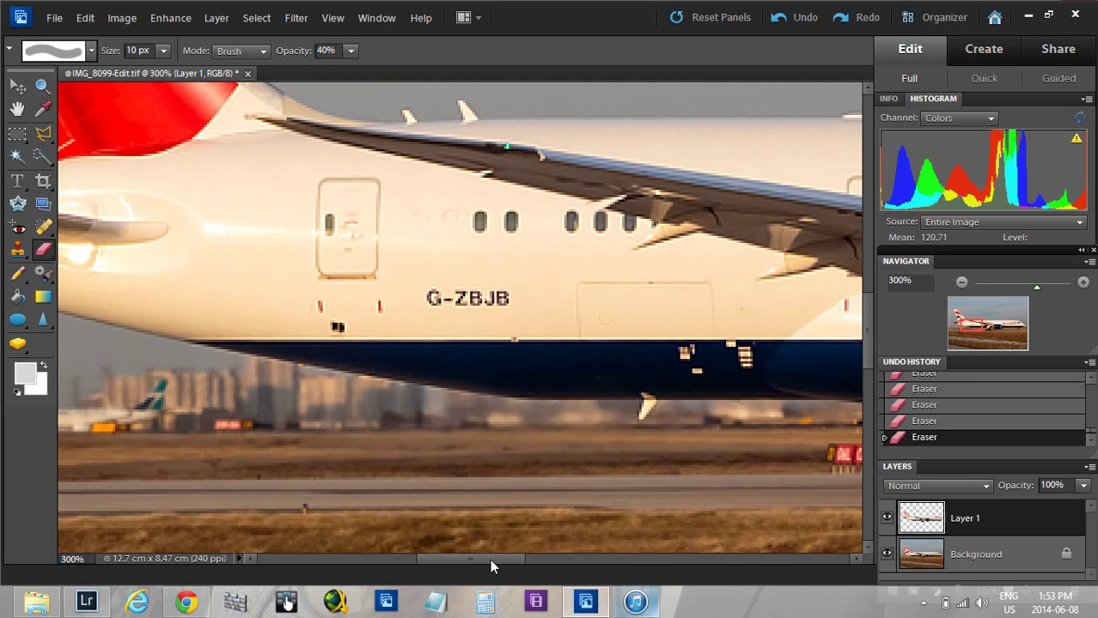
{"action": "left_click_drag", "start_coordinate": [489, 559], "coordinate": [466, 547]}
{"action": "scroll", "coordinate": [466, 547], "scroll_direction": "up", "scroll_amount": 5}
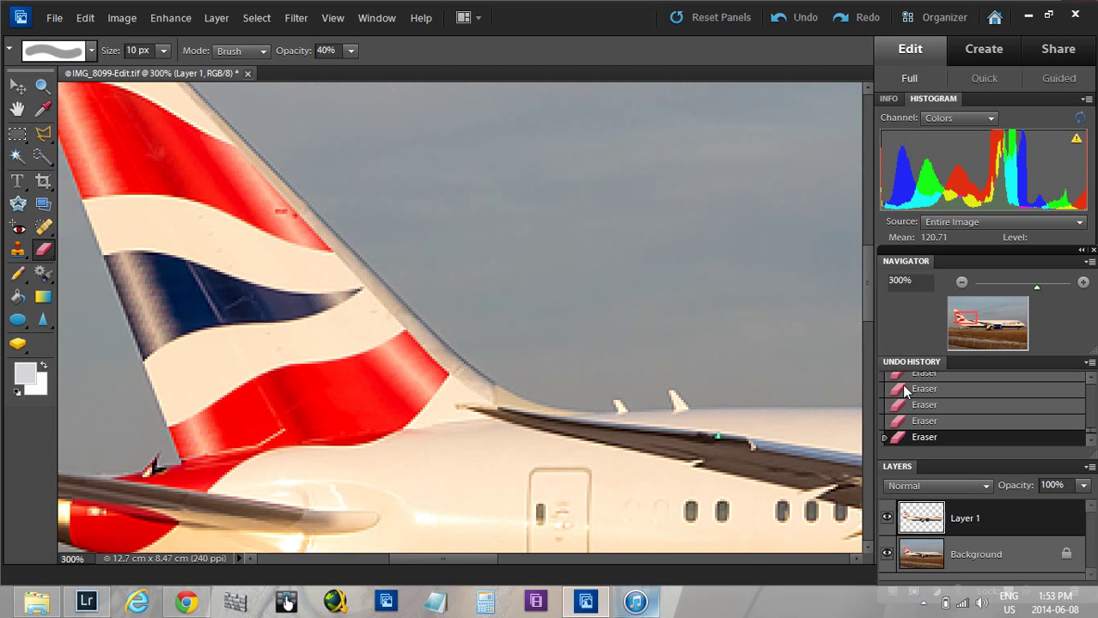
Step: Erase jagged pixels along the top of the tail fin, checking at 100% and 300%
{"action": "left_click", "coordinate": [961, 282]}
{"action": "left_click", "coordinate": [961, 283]}
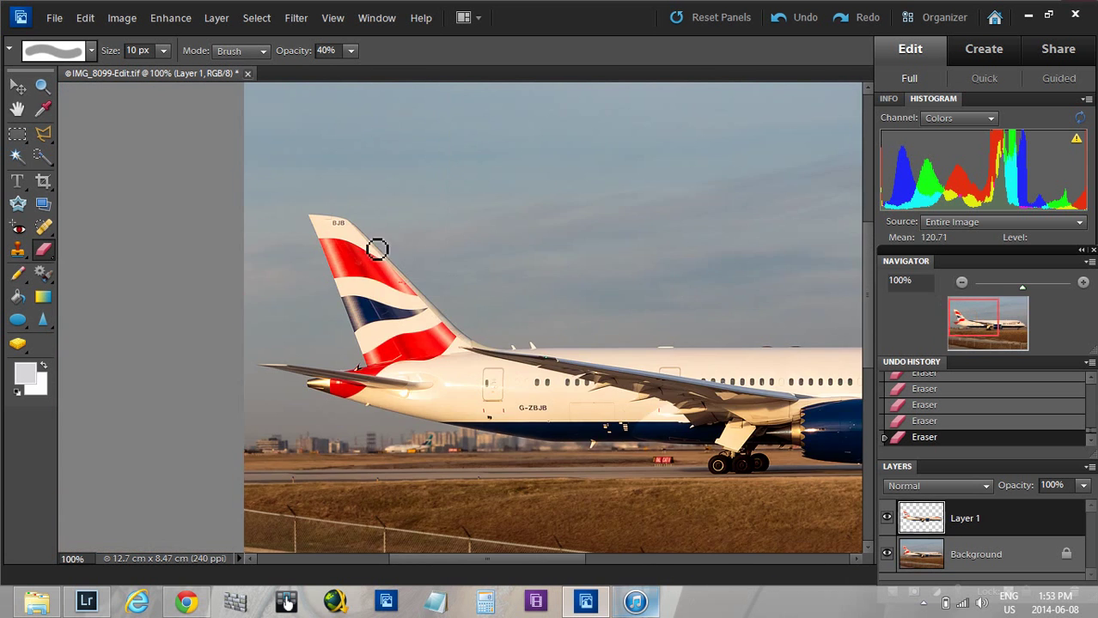
{"action": "mouse_move", "coordinate": [346, 235]}
{"action": "left_mouse_down"}
{"action": "mouse_move", "coordinate": [326, 233]}
{"action": "mouse_move", "coordinate": [353, 233]}
{"action": "left_mouse_up"}
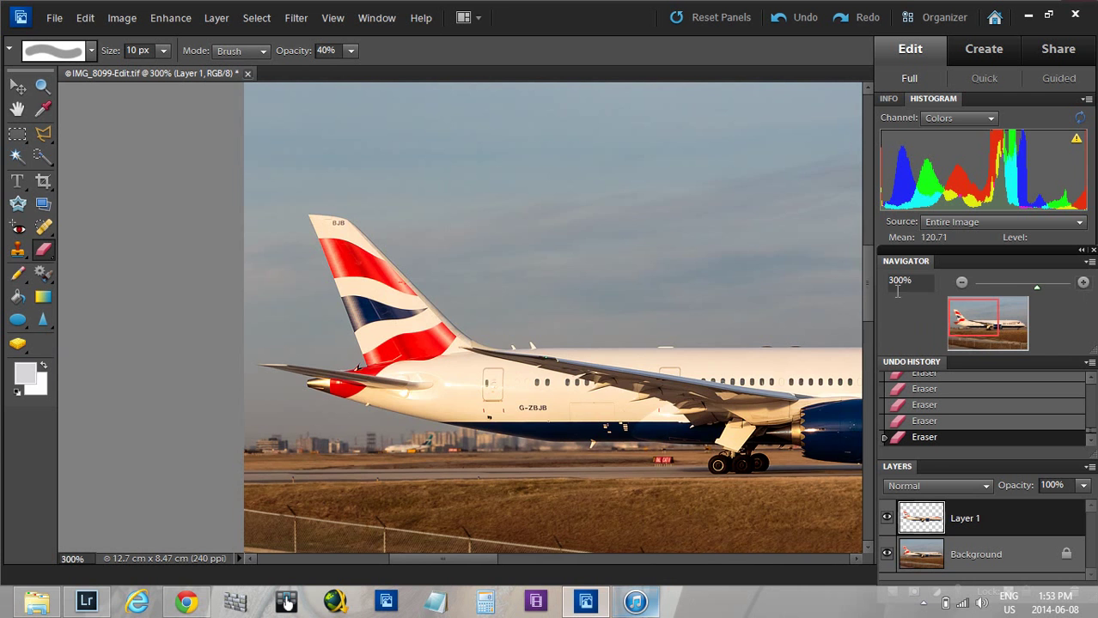
{"action": "left_click", "coordinate": [1082, 283]}
{"action": "left_click", "coordinate": [1082, 282]}
{"action": "scroll", "coordinate": [318, 474], "scroll_direction": "left", "scroll_amount": 1}
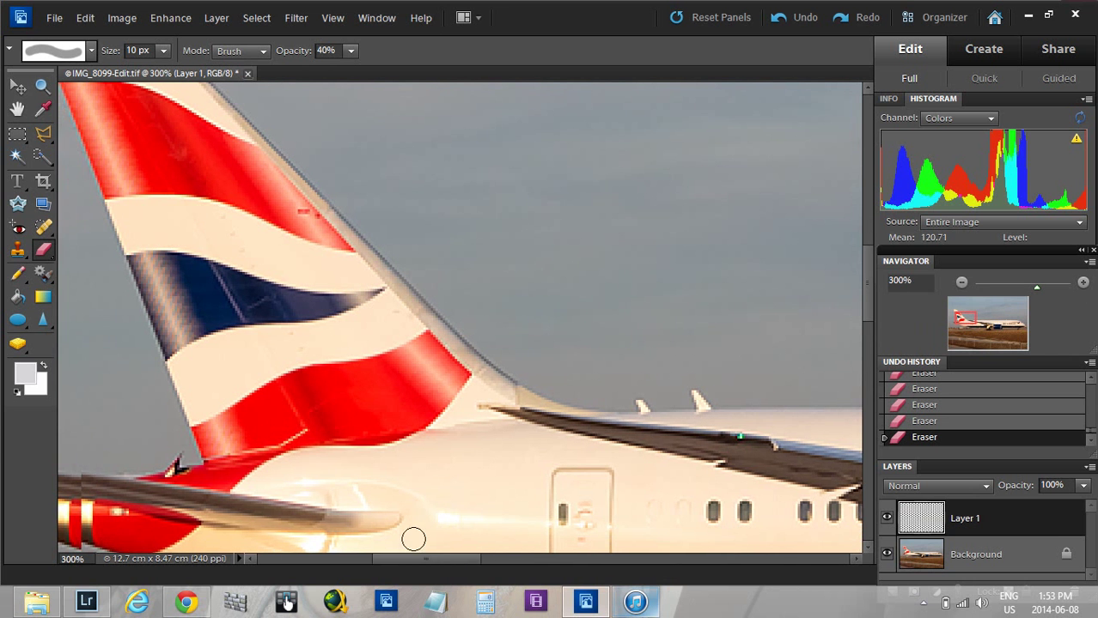
{"action": "scroll", "coordinate": [214, 344], "scroll_direction": "up", "scroll_amount": 3}
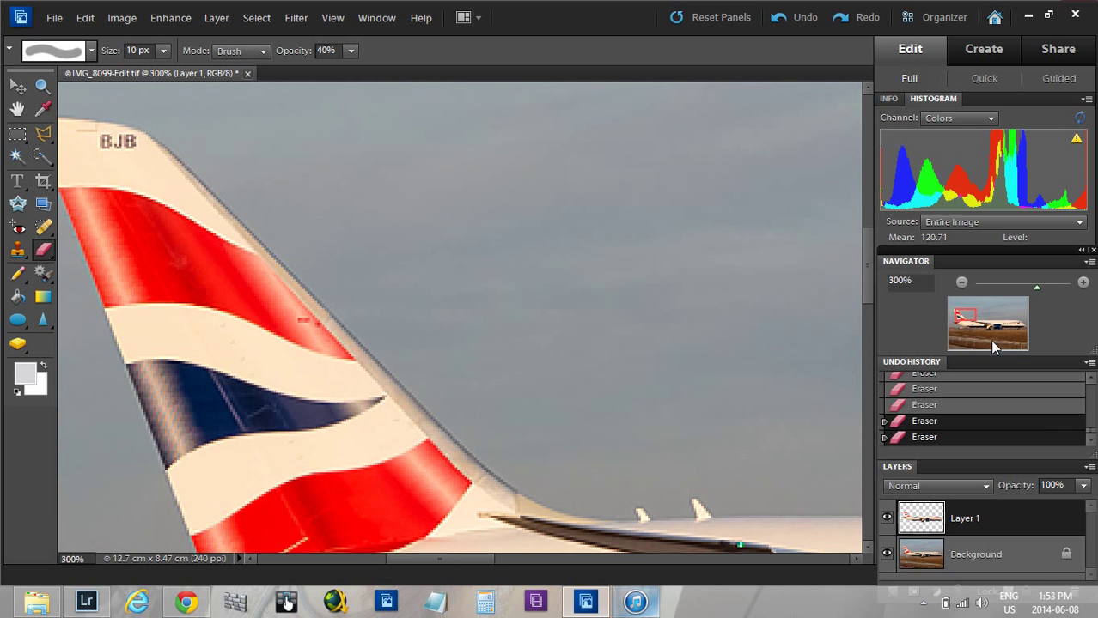
{"action": "left_click", "coordinate": [961, 284]}
{"action": "left_click", "coordinate": [961, 284]}
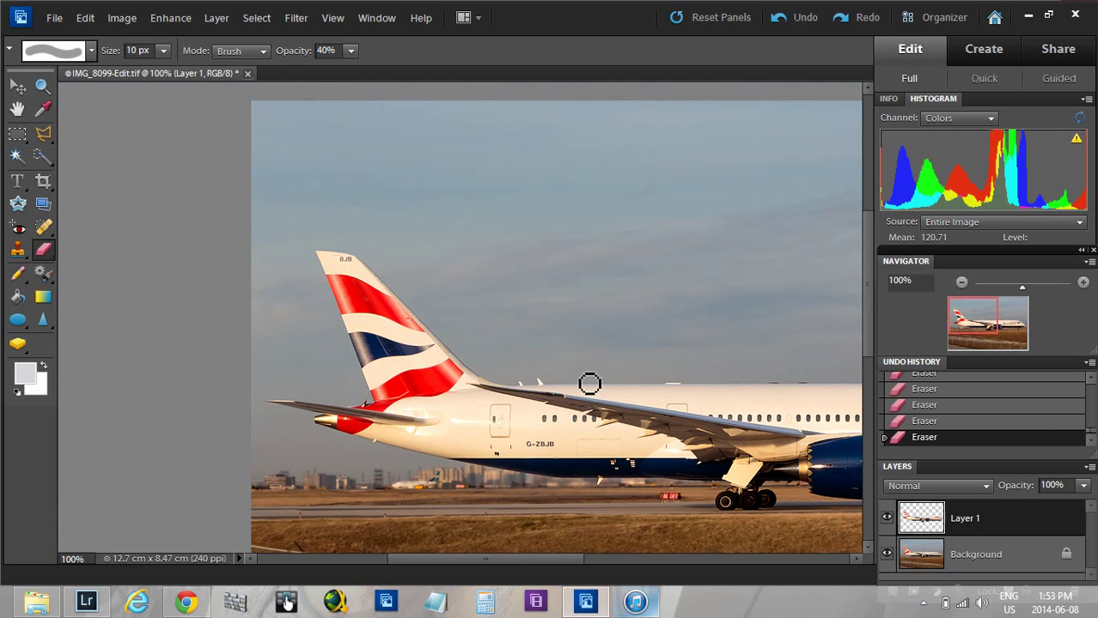
Step: At 200% zoom, erase jagged spots on and below the engine
{"action": "scroll", "coordinate": [325, 286], "scroll_direction": "down", "scroll_amount": 1}
{"action": "scroll", "coordinate": [325, 286], "scroll_direction": "down", "scroll_amount": 3}
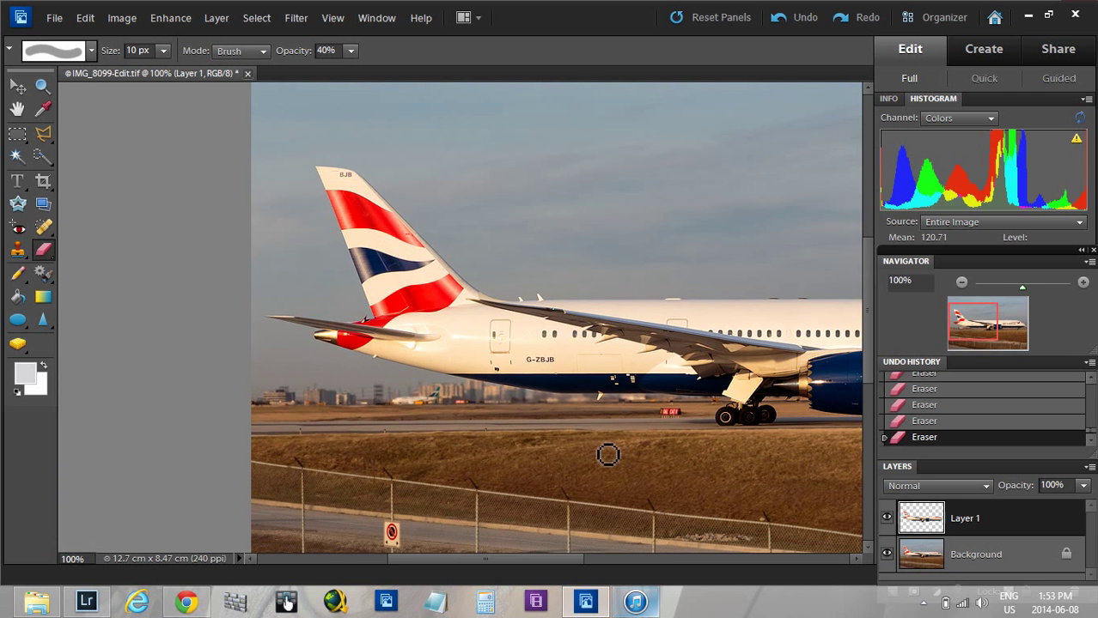
{"action": "left_click_drag", "start_coordinate": [502, 560], "coordinate": [597, 565]}
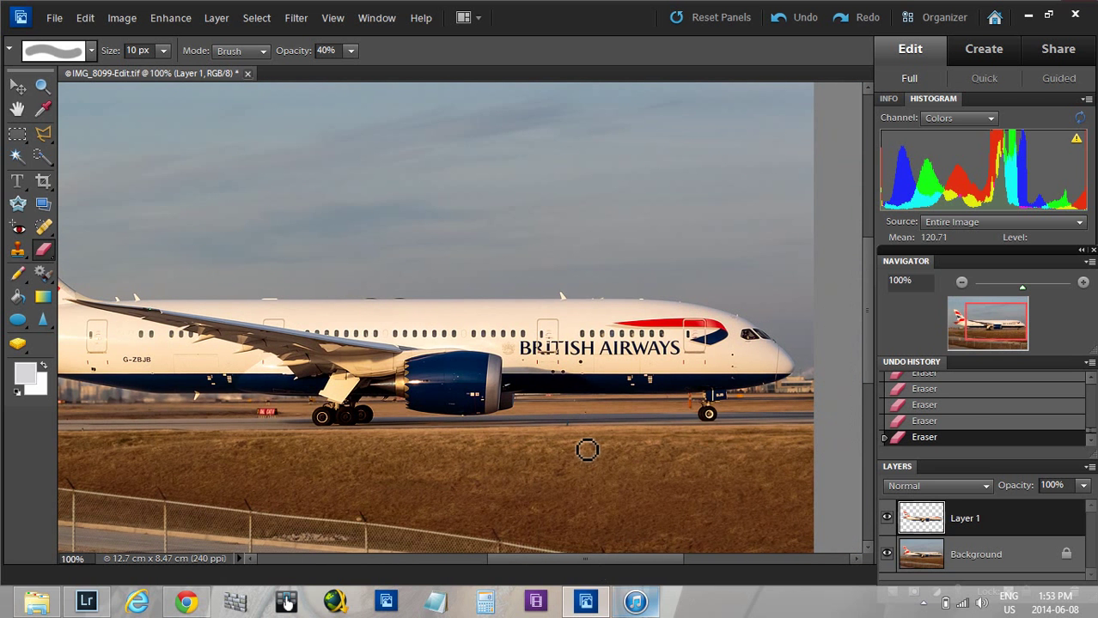
{"action": "left_click", "coordinate": [1083, 283]}
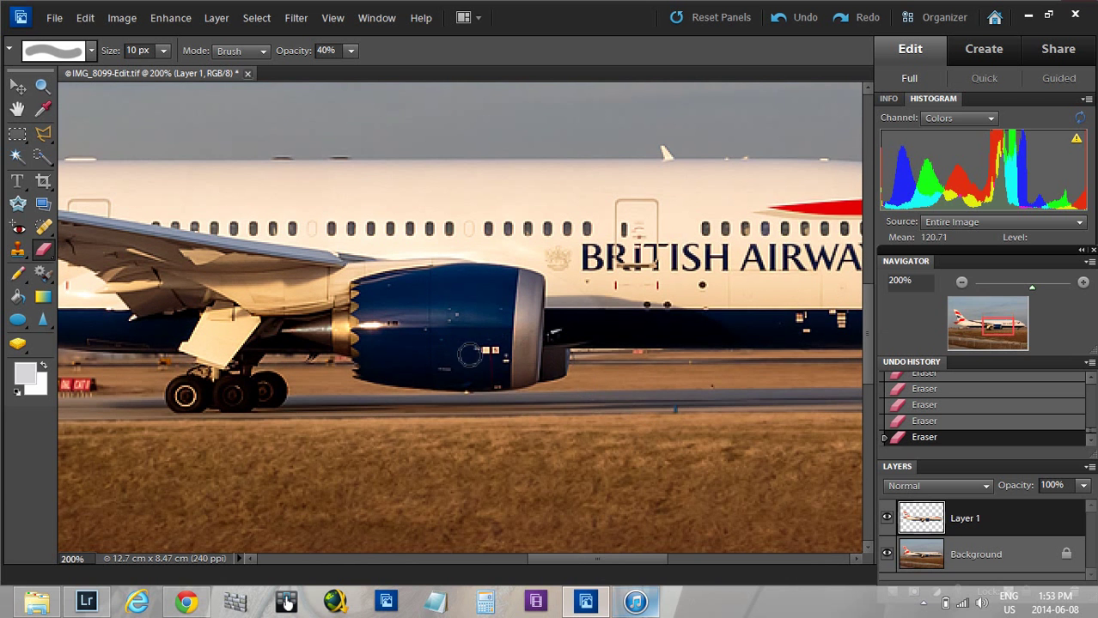
{"action": "left_click", "coordinate": [498, 354]}
{"action": "left_click_drag", "start_coordinate": [358, 343], "coordinate": [356, 383]}
Step: With the Sharpen tool at 25%, sharpen the main and nose landing gear and the nose edge
{"action": "left_click", "coordinate": [43, 320]}
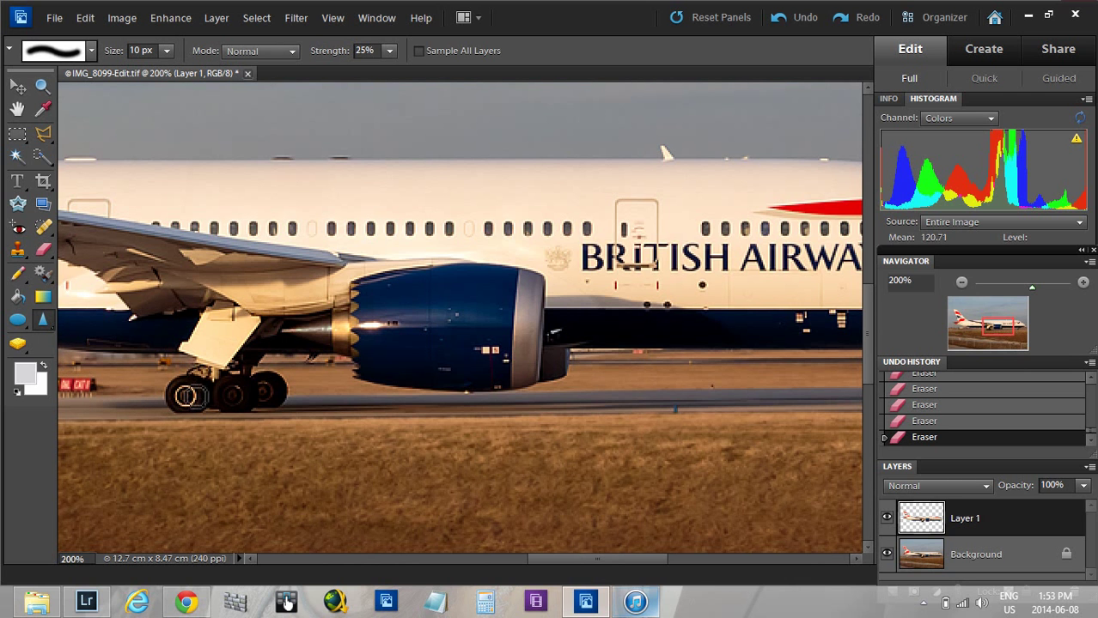
{"action": "mouse_move", "coordinate": [193, 406]}
{"action": "left_mouse_down"}
{"action": "mouse_move", "coordinate": [258, 424]}
{"action": "mouse_move", "coordinate": [245, 412]}
{"action": "left_mouse_up"}
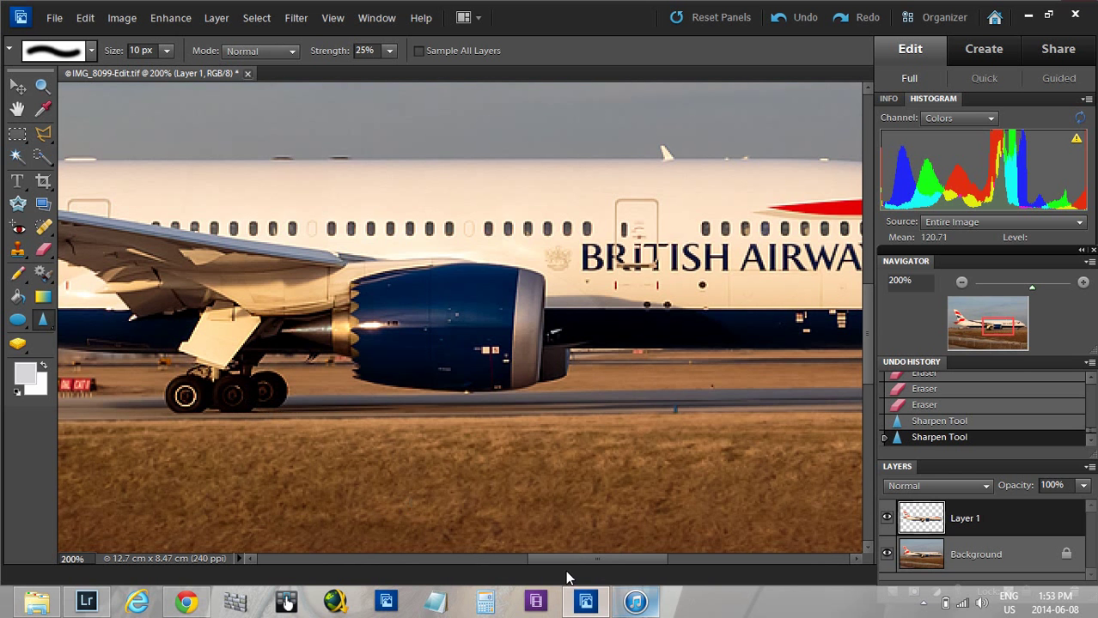
{"action": "left_click_drag", "start_coordinate": [612, 559], "coordinate": [663, 559]}
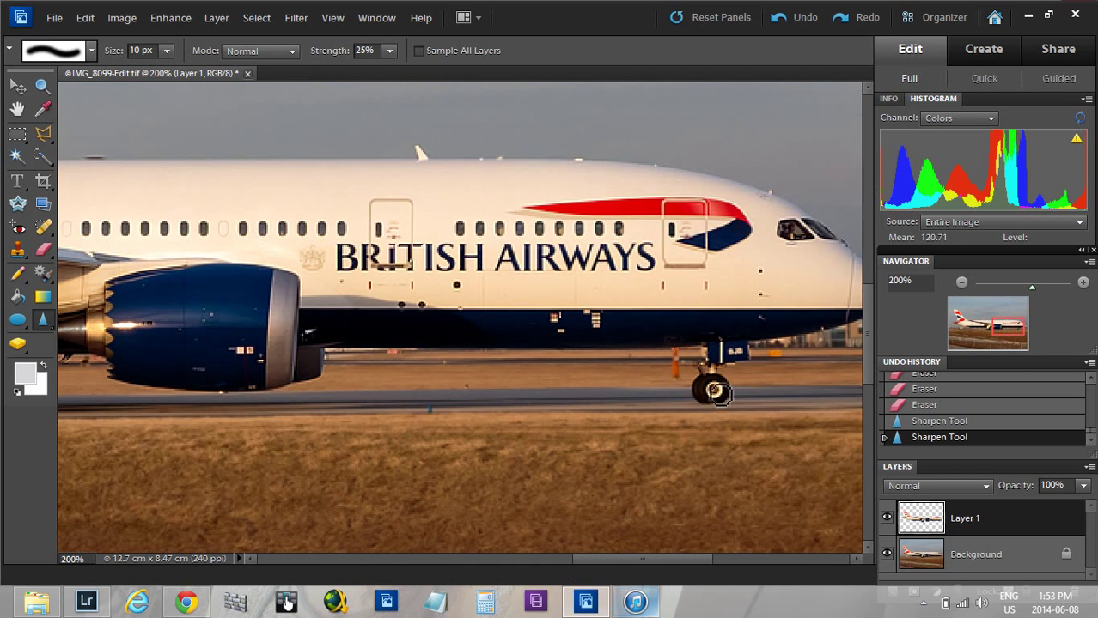
{"action": "left_click_drag", "start_coordinate": [714, 392], "coordinate": [718, 394]}
{"action": "left_click_drag", "start_coordinate": [666, 561], "coordinate": [691, 560]}
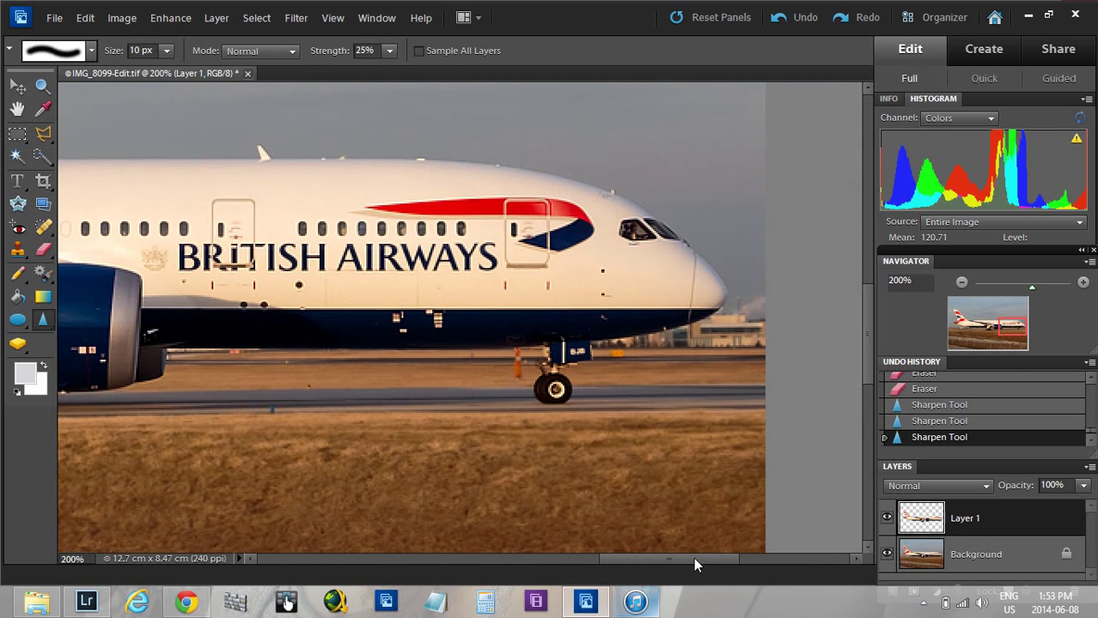
{"action": "mouse_move", "coordinate": [686, 302]}
{"action": "left_mouse_down"}
{"action": "mouse_move", "coordinate": [699, 268]}
{"action": "mouse_move", "coordinate": [698, 308]}
{"action": "mouse_move", "coordinate": [709, 266]}
{"action": "mouse_move", "coordinate": [725, 311]}
{"action": "left_mouse_up"}
{"action": "left_click_drag", "start_coordinate": [660, 560], "coordinate": [606, 559]}
Step: Use the 40% Eraser on jagged spots under the wing root, by the rear windows and near the rear door
{"action": "left_click", "coordinate": [44, 250]}
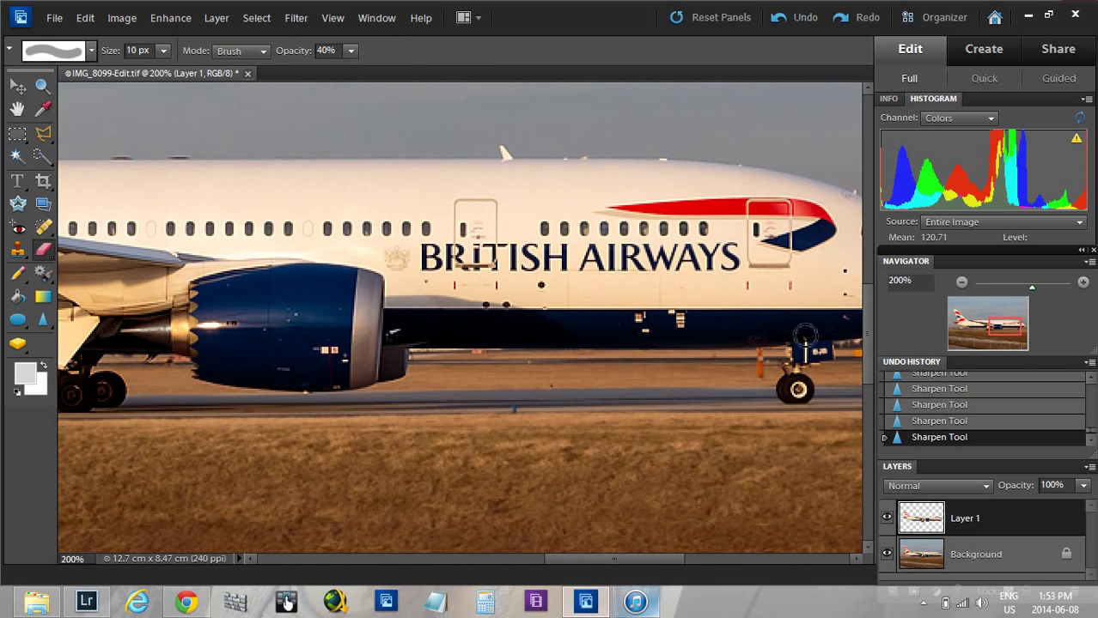
{"action": "left_click_drag", "start_coordinate": [769, 250], "coordinate": [799, 259]}
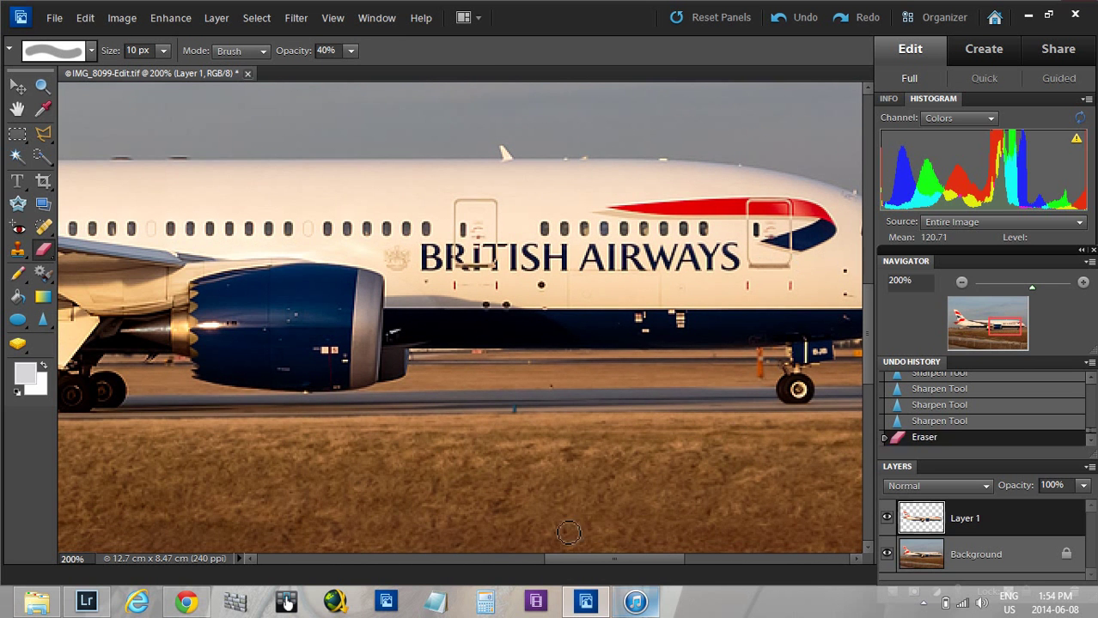
{"action": "left_click_drag", "start_coordinate": [576, 556], "coordinate": [458, 561]}
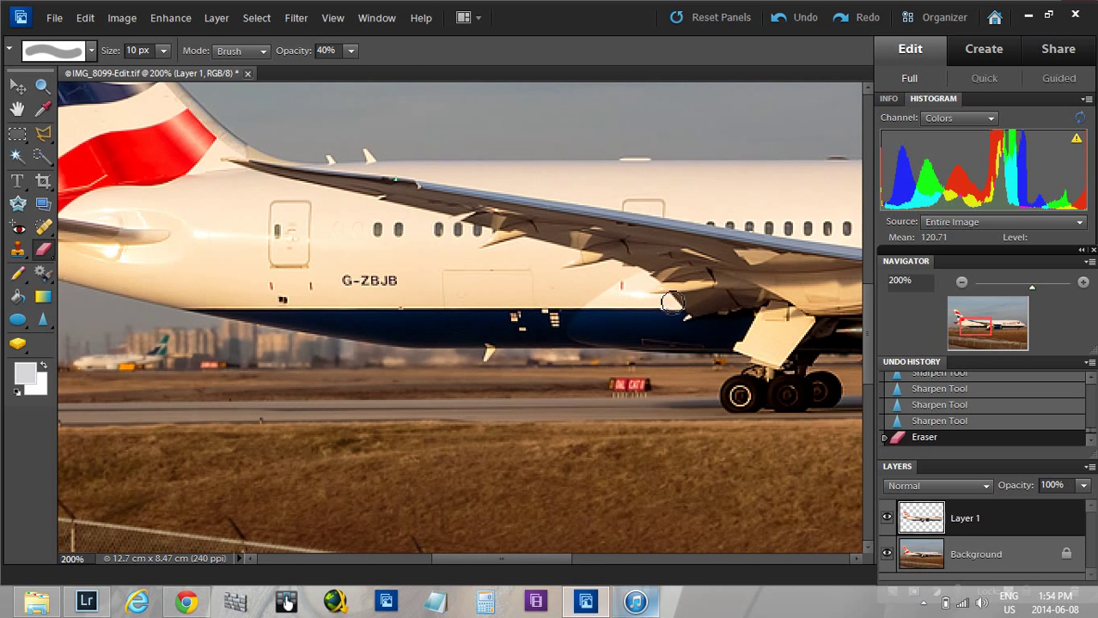
{"action": "left_click", "coordinate": [675, 300]}
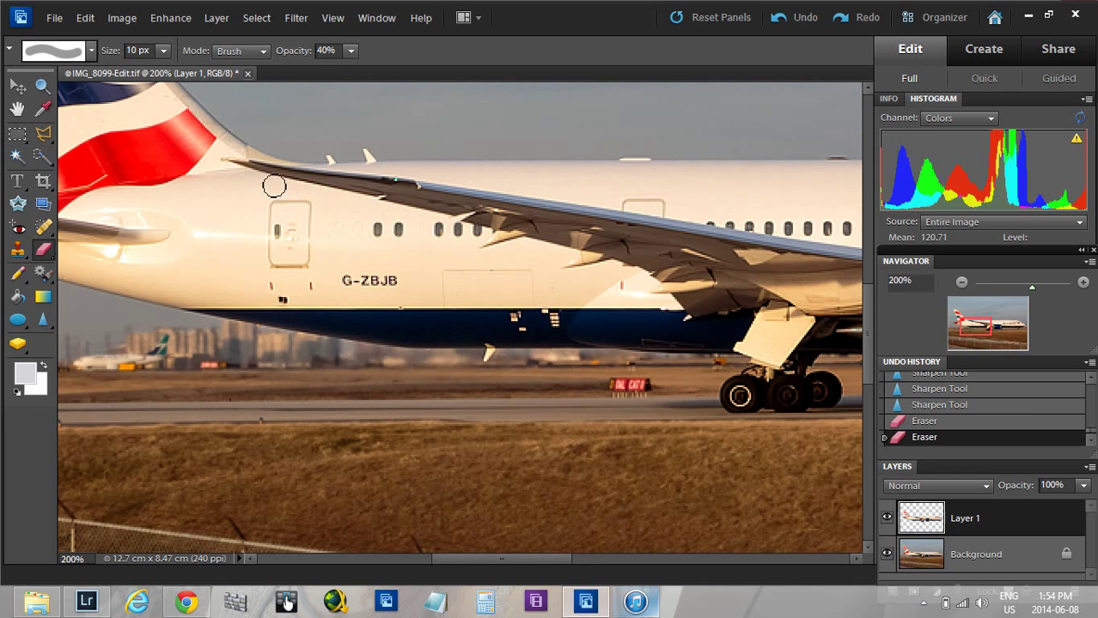
{"action": "left_click", "coordinate": [457, 227]}
{"action": "left_click", "coordinate": [961, 282]}
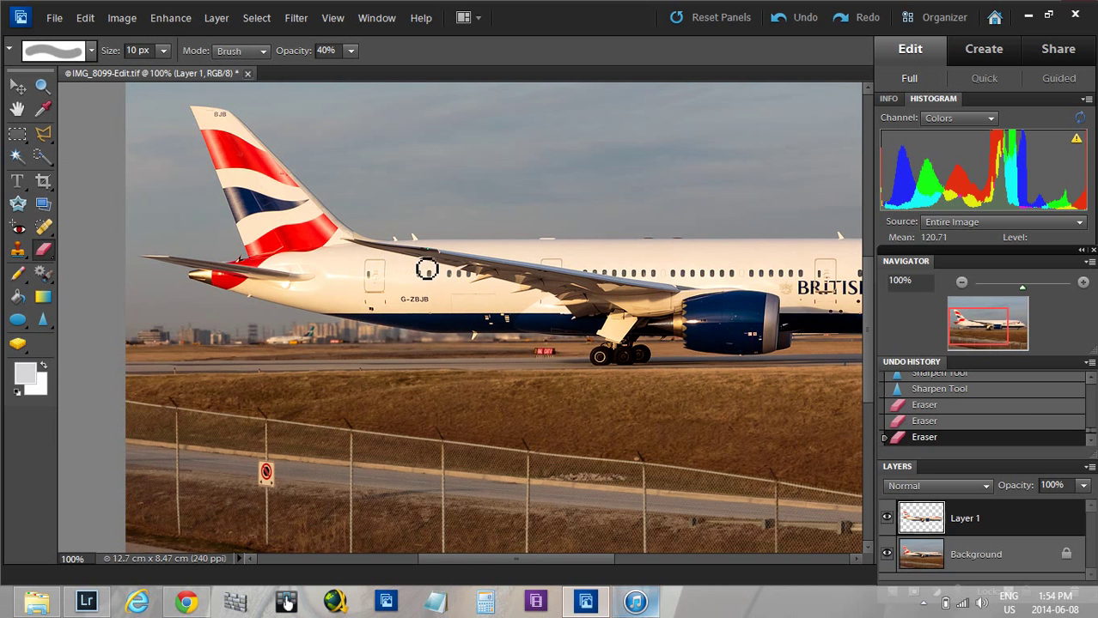
{"action": "mouse_move", "coordinate": [427, 268]}
{"action": "left_mouse_down"}
{"action": "mouse_move", "coordinate": [379, 258]}
{"action": "mouse_move", "coordinate": [456, 270]}
{"action": "mouse_move", "coordinate": [499, 310]}
{"action": "mouse_move", "coordinate": [501, 301]}
{"action": "left_mouse_up"}
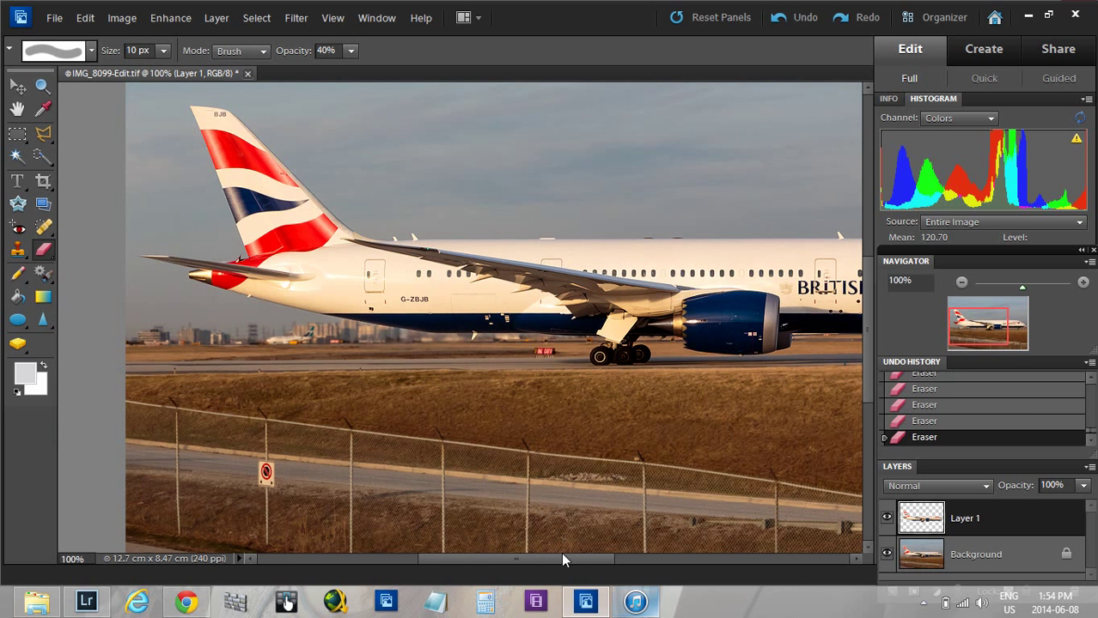
{"action": "left_click_drag", "start_coordinate": [560, 571], "coordinate": [631, 567]}
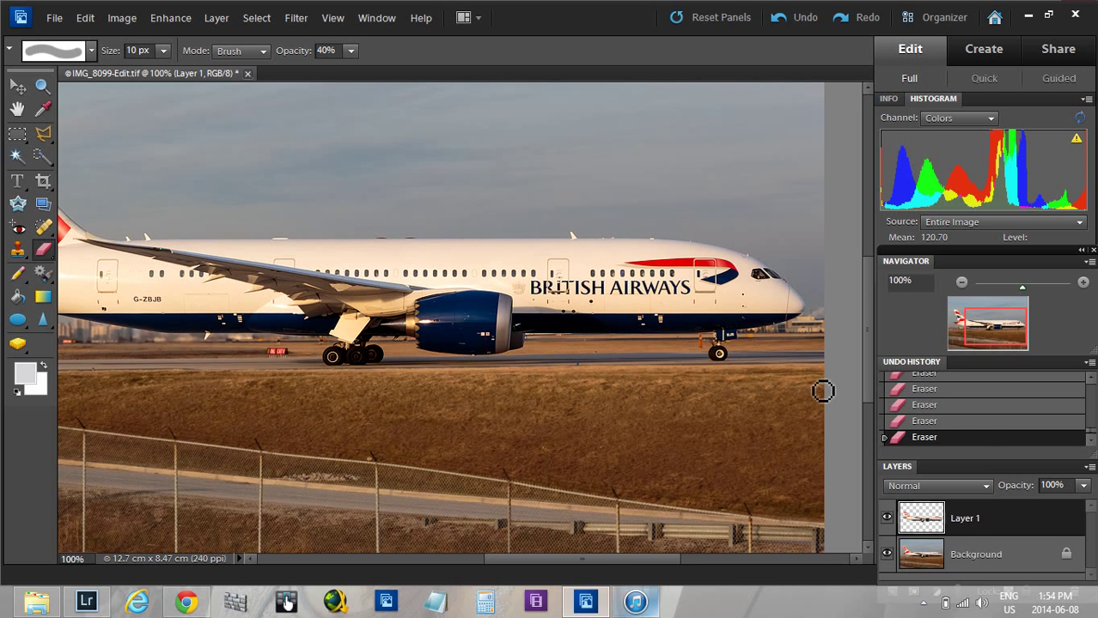
Step: Flatten the image to one layer and choose JPEG as the save format
{"action": "right_click", "coordinate": [972, 526]}
{"action": "left_click", "coordinate": [981, 510]}
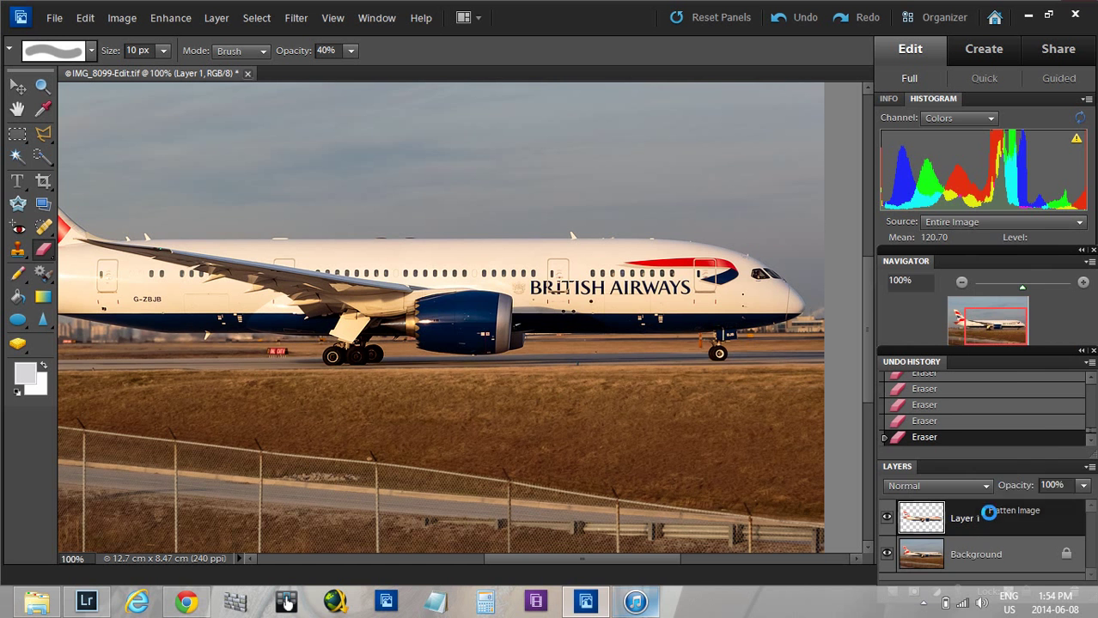
{"action": "left_click", "coordinate": [54, 18]}
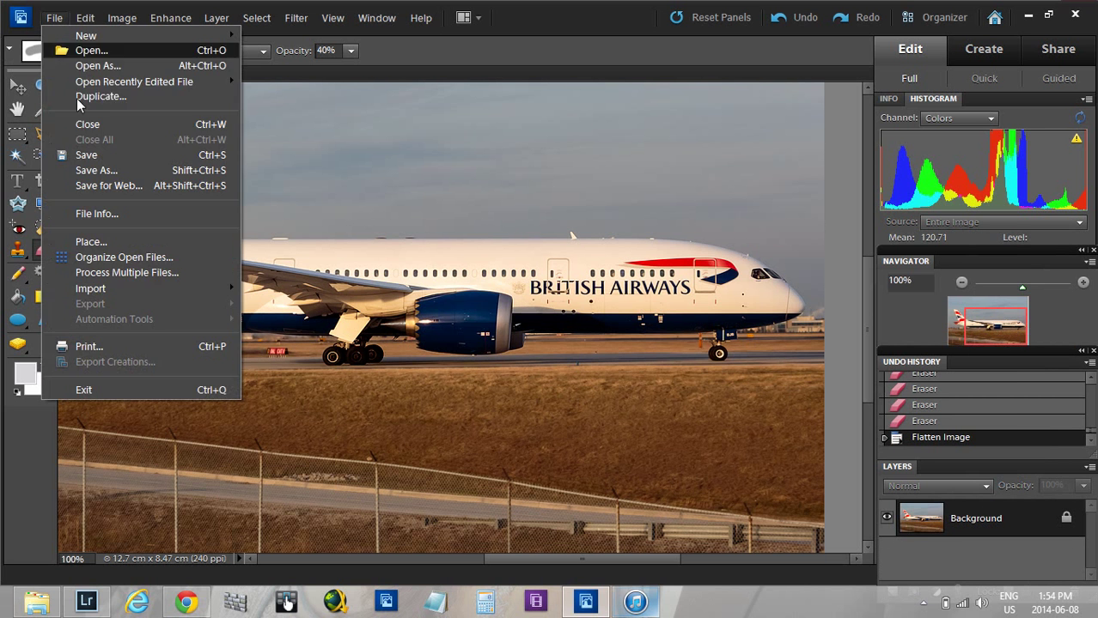
{"action": "left_click", "coordinate": [79, 156]}
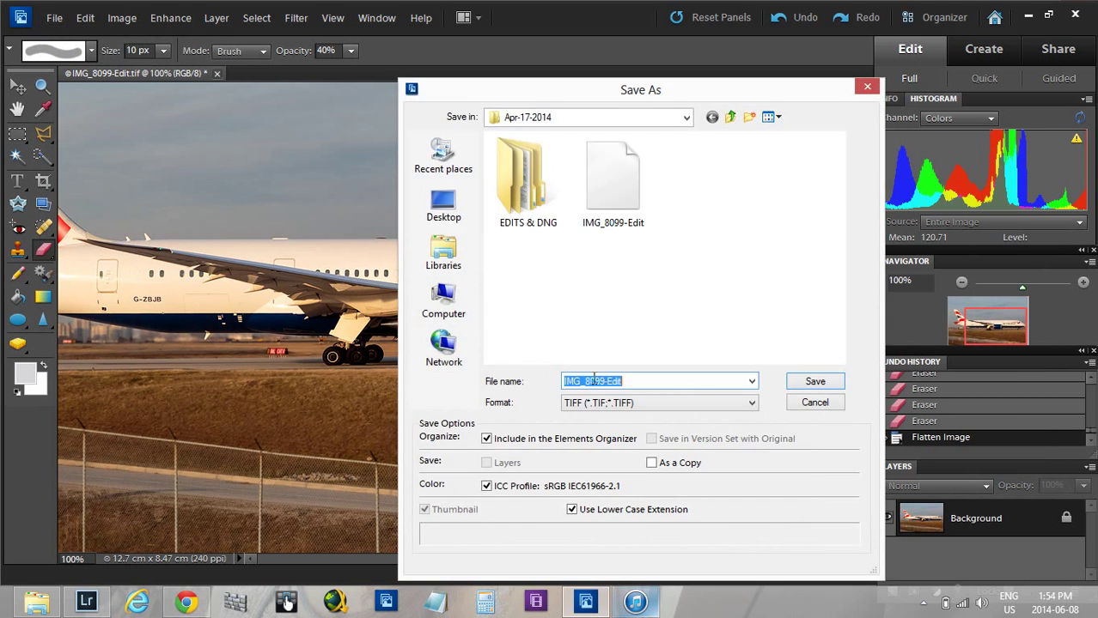
{"action": "left_click", "coordinate": [621, 403]}
{"action": "left_click", "coordinate": [620, 469]}
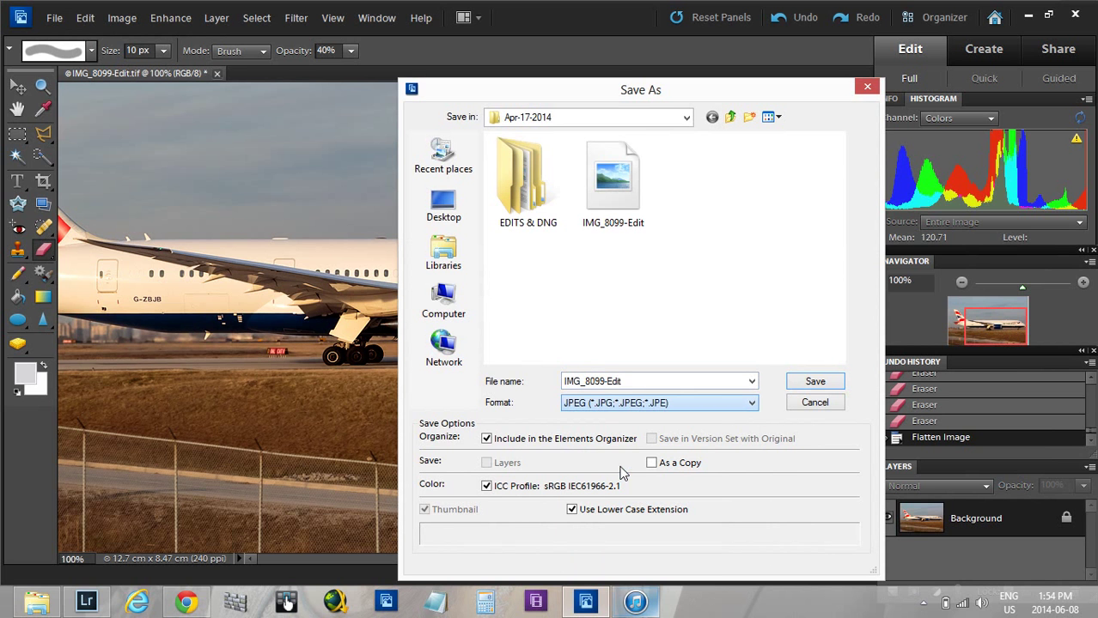
Step: Name the file BA-DREAMLINER-G-ZBJB-IMG_8099-Edit and save it to the desktop
{"action": "left_click", "coordinate": [598, 382]}
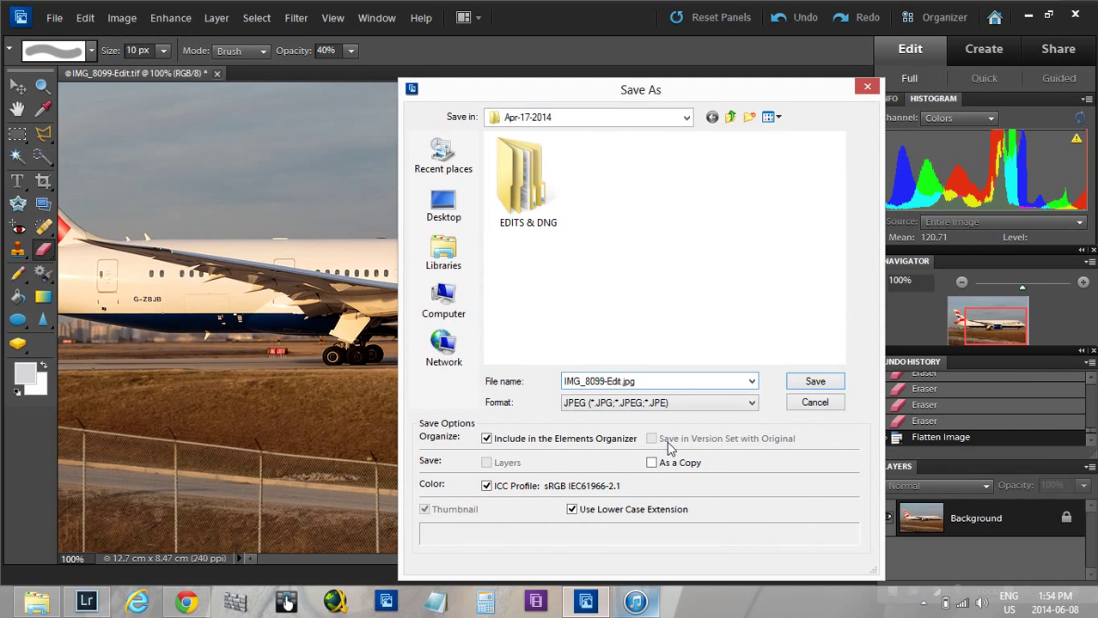
{"action": "type", "text": "BA-DREA"}
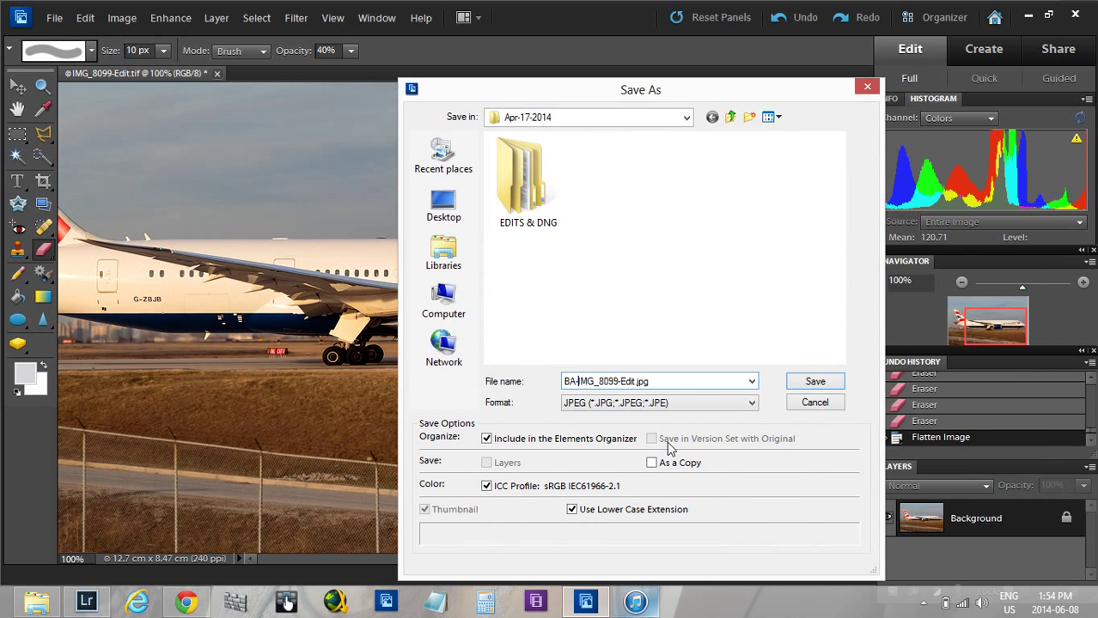
{"action": "type", "text": "MLINER-"}
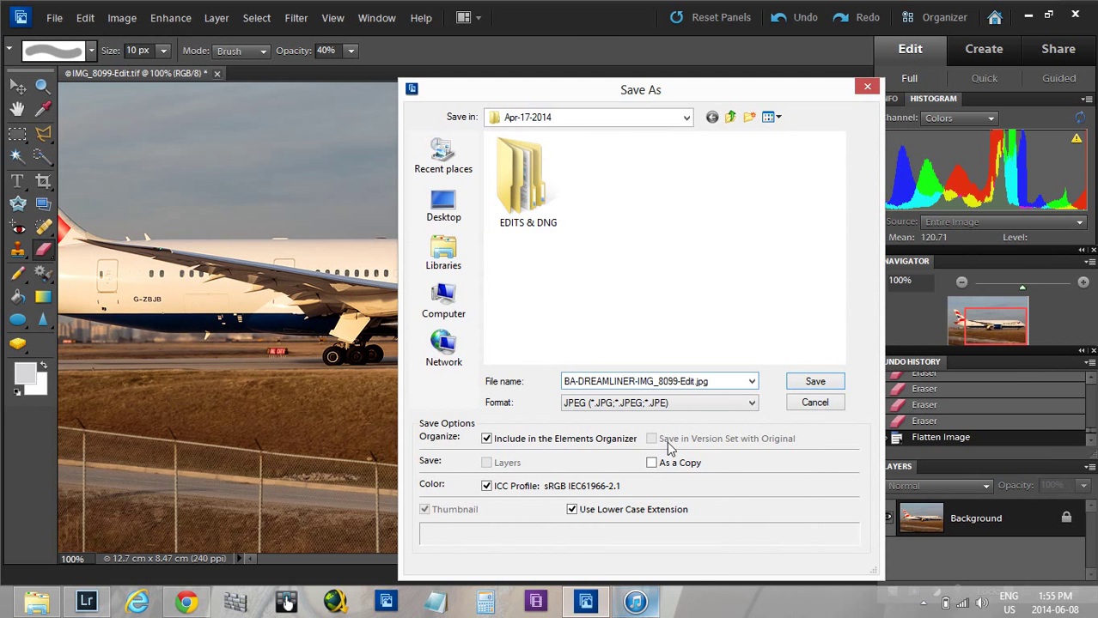
{"action": "type", "text": "G-ZBJB-"}
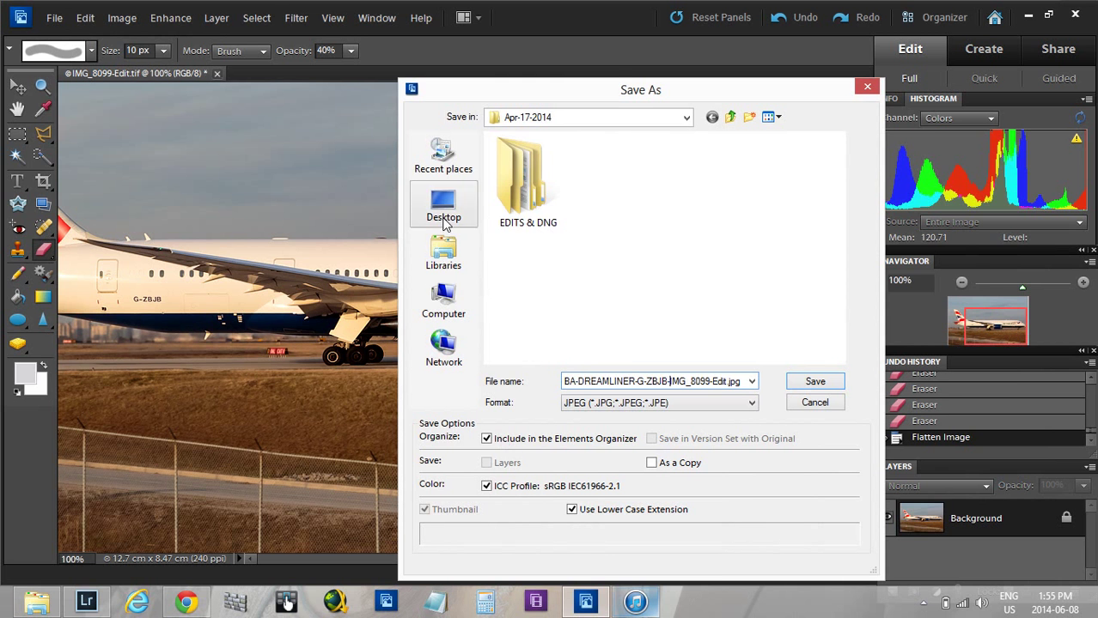
{"action": "left_click", "coordinate": [443, 206]}
{"action": "left_click", "coordinate": [796, 387]}
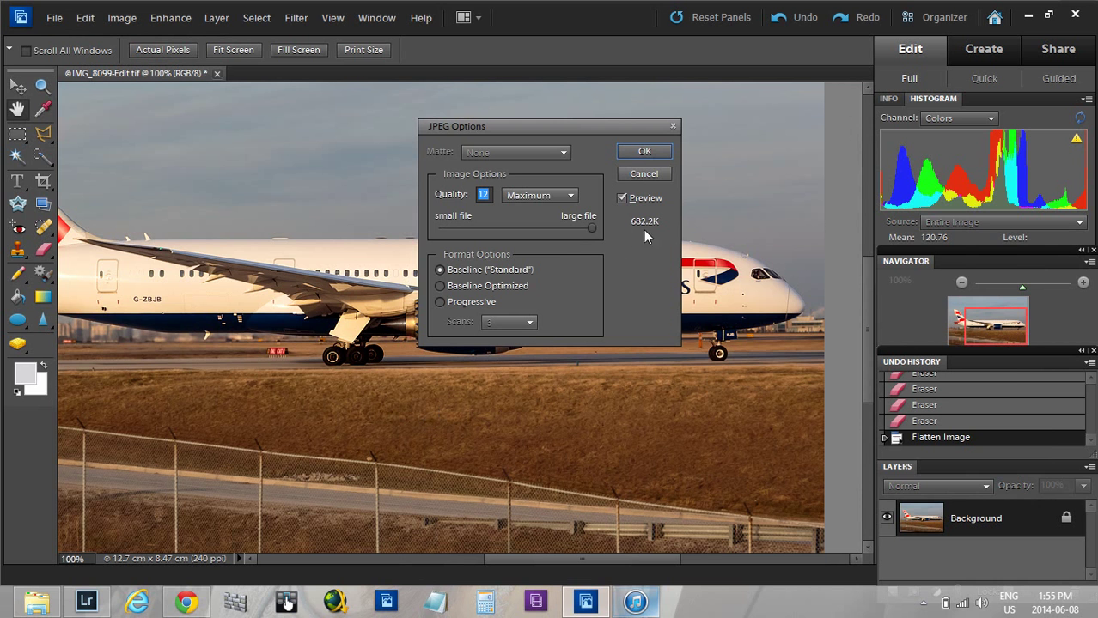
Step: Confirm JPEG Quality 12, then open the saved BA-DREAMLINER photo from the desktop at actual size
{"action": "left_click", "coordinate": [643, 155]}
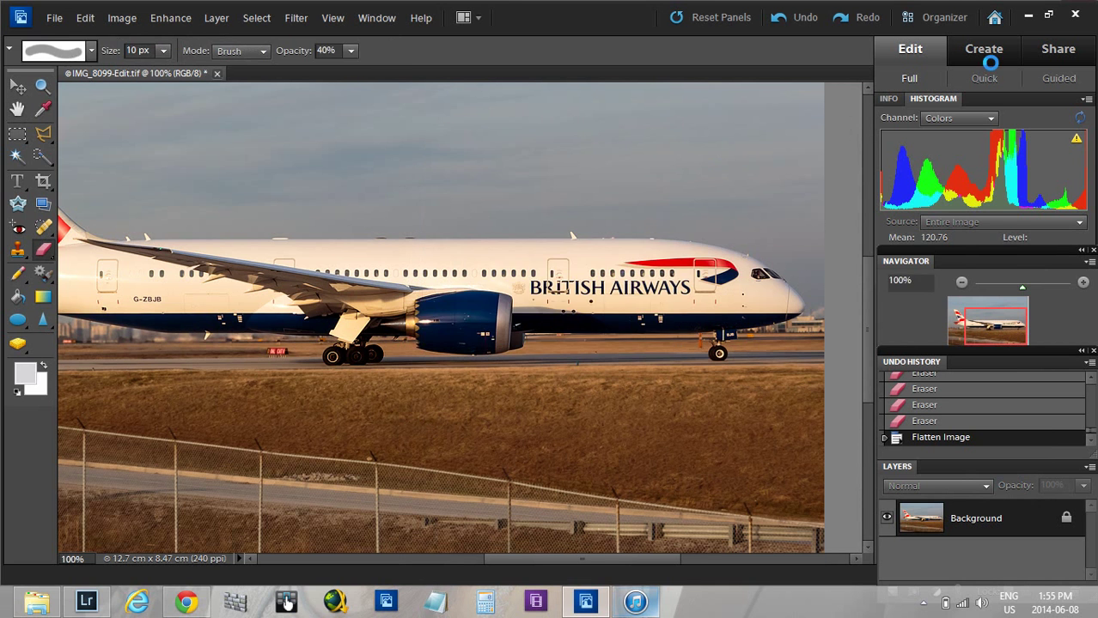
{"action": "left_click", "coordinate": [1027, 19]}
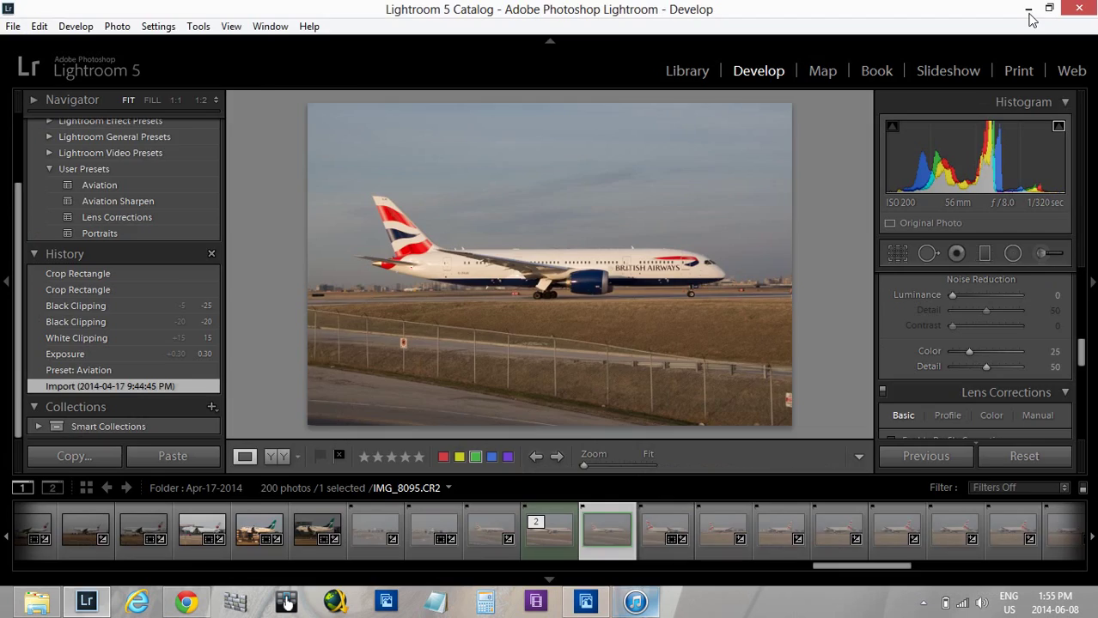
{"action": "left_click", "coordinate": [1031, 19]}
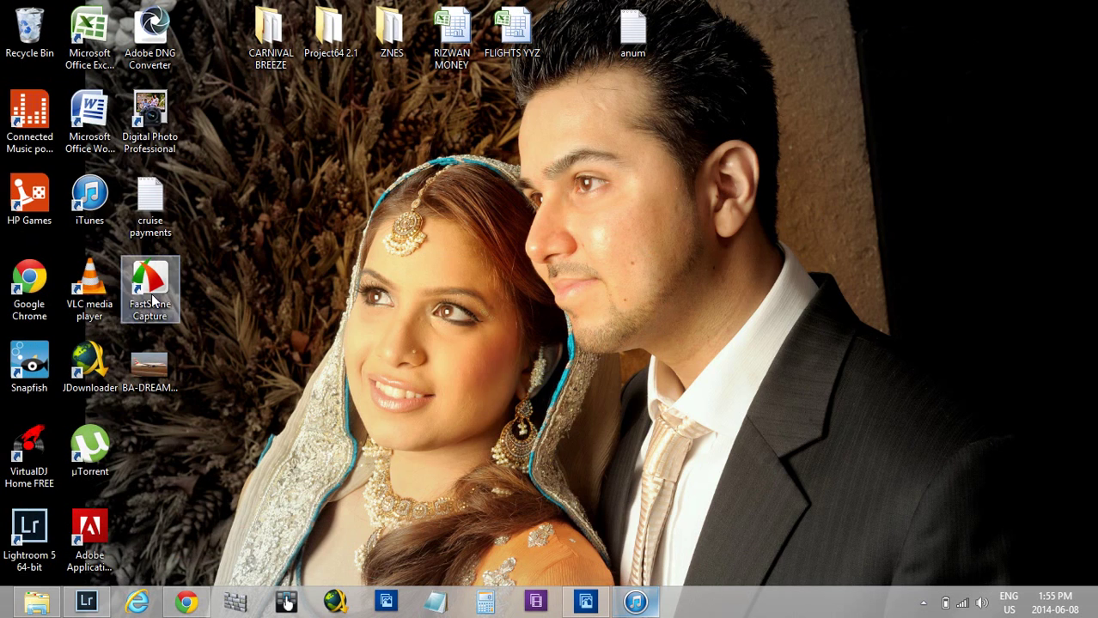
{"action": "left_click", "coordinate": [152, 373]}
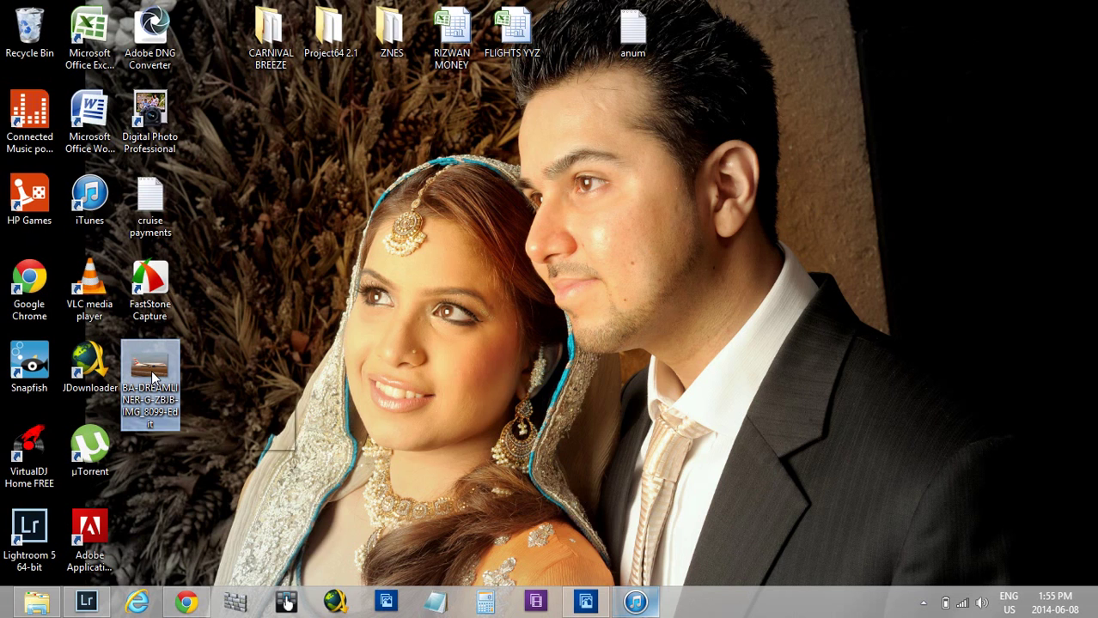
{"action": "double_click", "coordinate": [152, 373]}
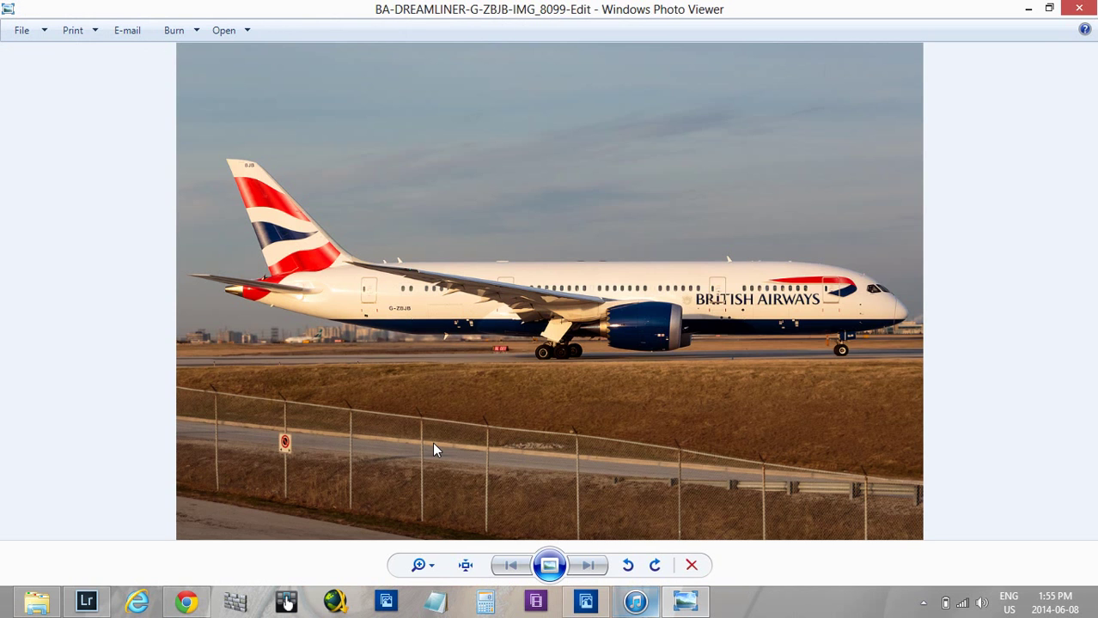
{"action": "left_click", "coordinate": [464, 565]}
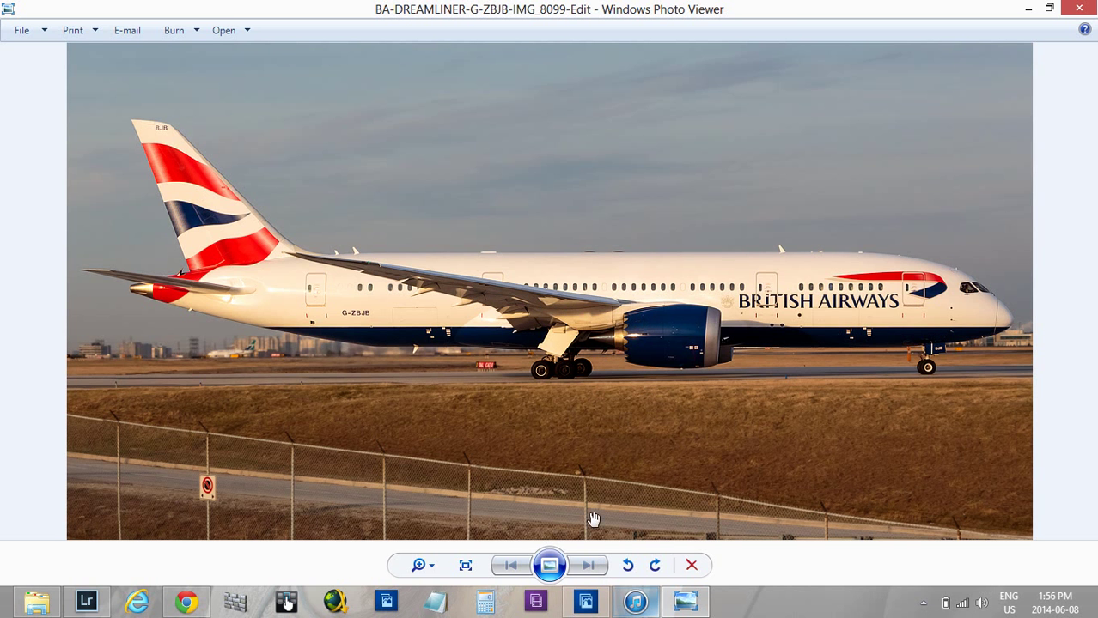
Step: Return to the last Eraser history state and erase one more rough spot on the fuselage
{"action": "left_click", "coordinate": [585, 601]}
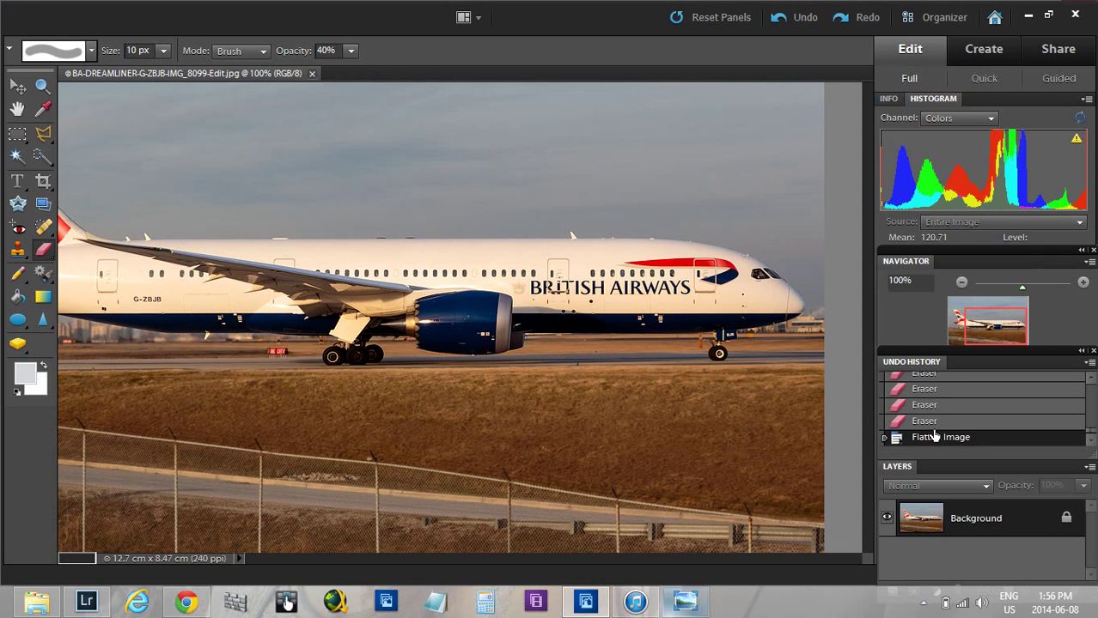
{"action": "left_click", "coordinate": [924, 421]}
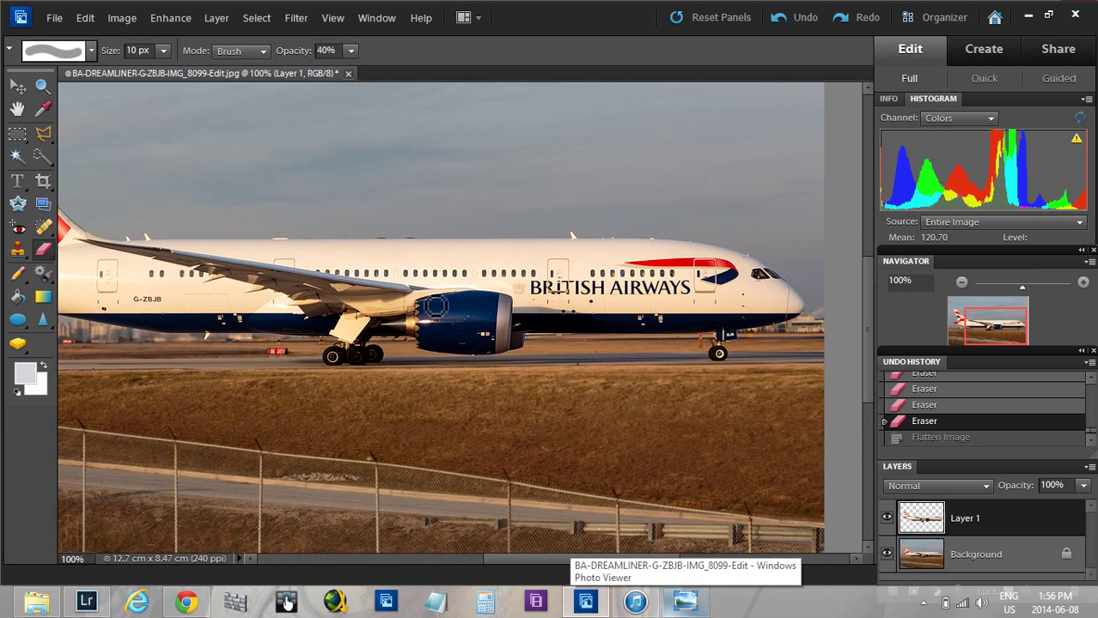
{"action": "left_click", "coordinate": [429, 297]}
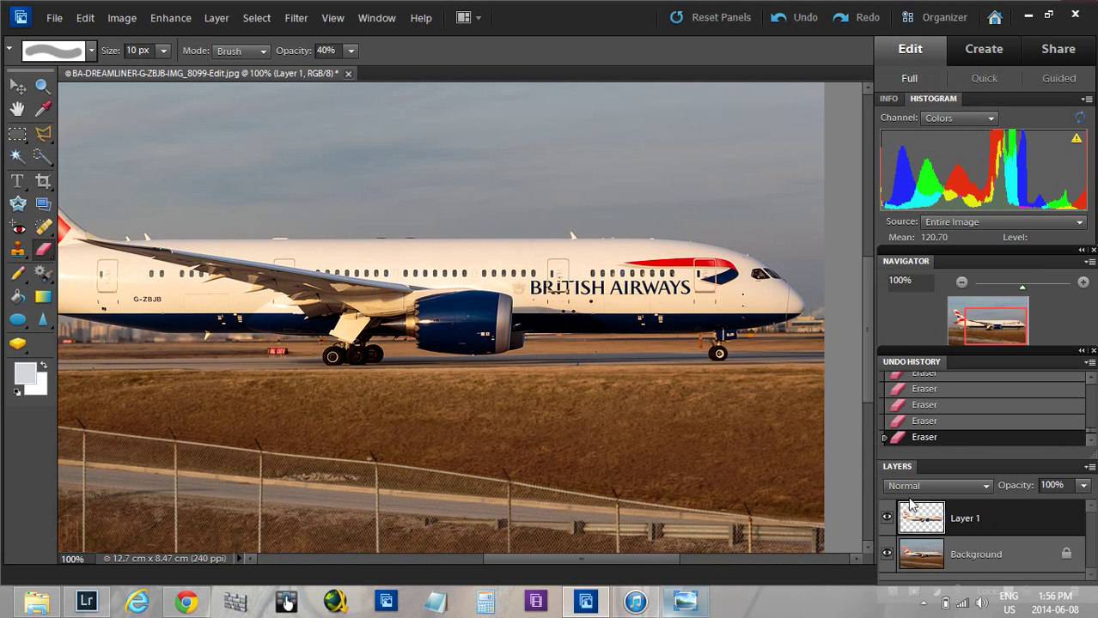
Step: Flatten Layer 1 into the background and resave the JPEG
{"action": "right_click", "coordinate": [945, 513]}
{"action": "left_click", "coordinate": [945, 497]}
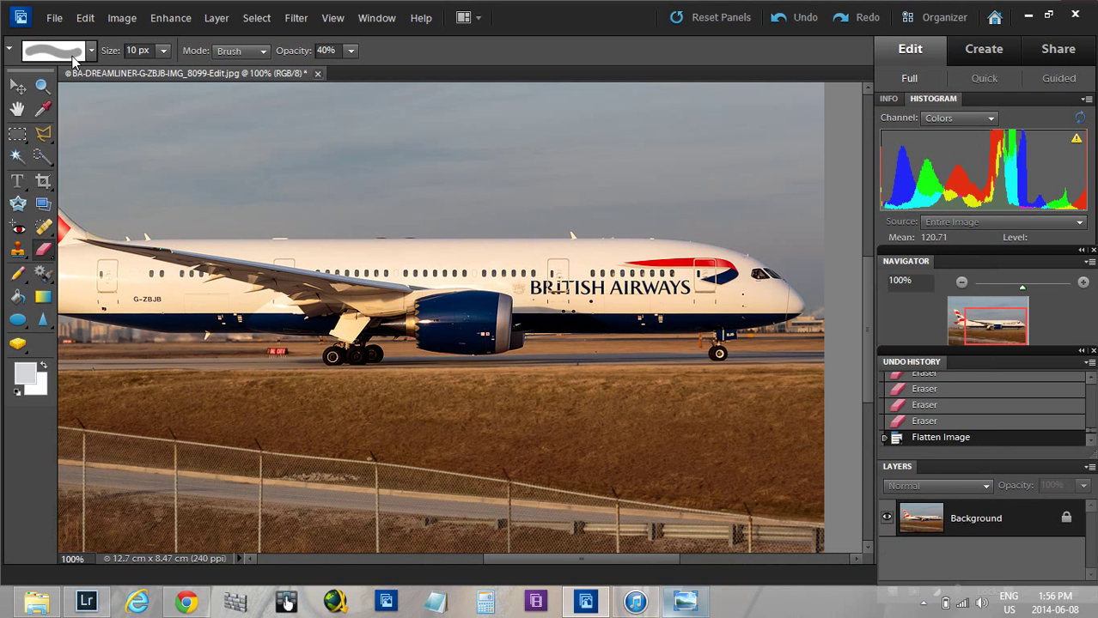
{"action": "left_click", "coordinate": [54, 17]}
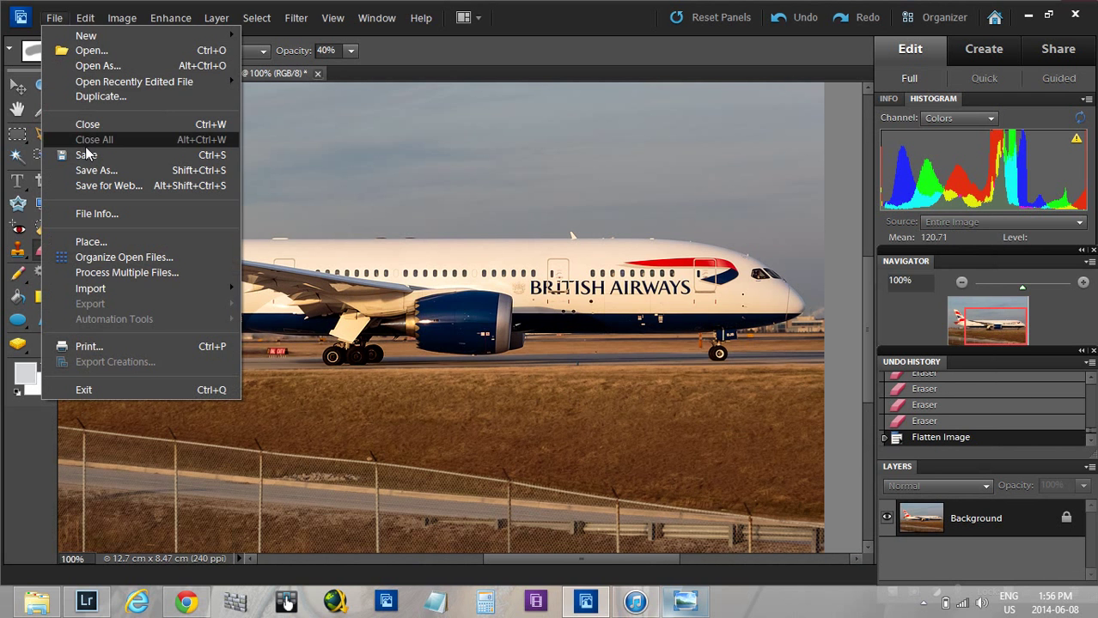
{"action": "left_click", "coordinate": [85, 155]}
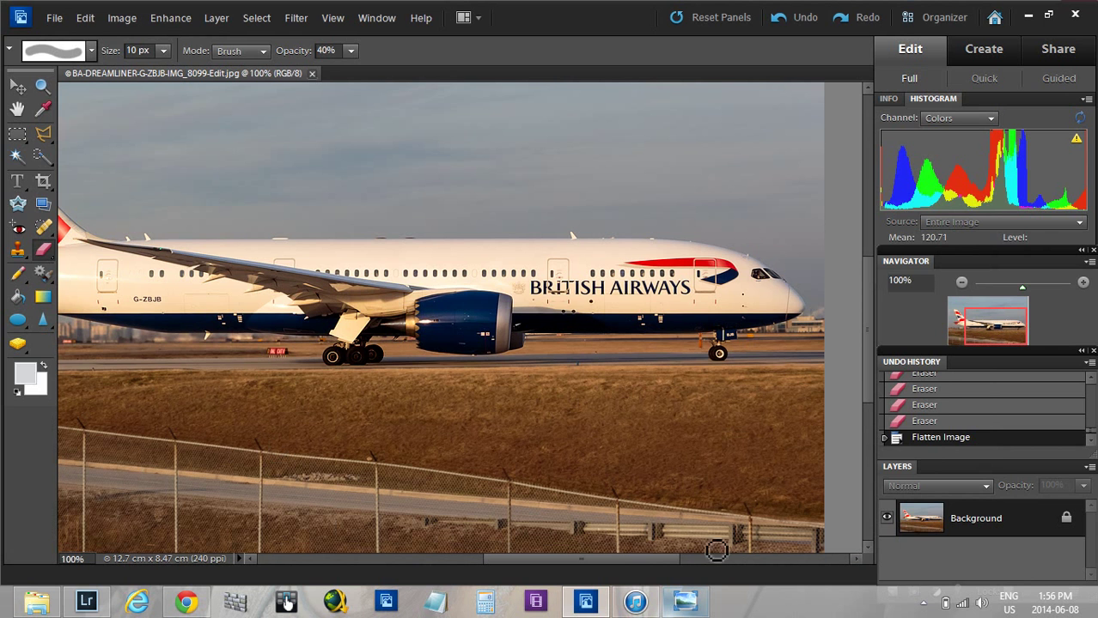
{"action": "left_click", "coordinate": [694, 606]}
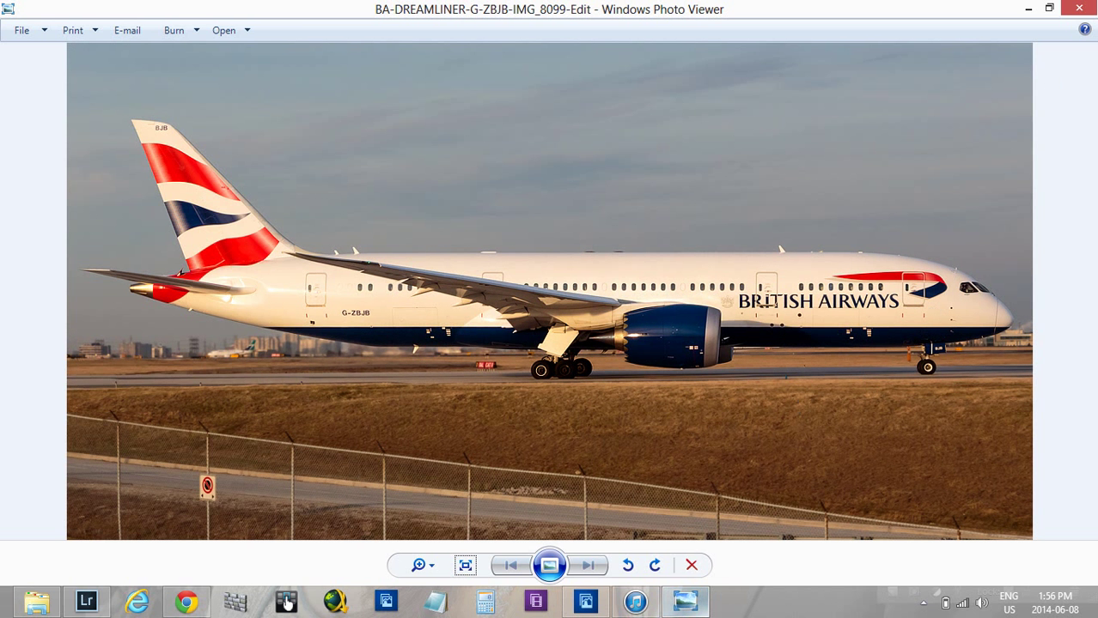
Step: Reopen BA-DREAMLINER-G-ZBJB-IMG_8099-Edit from the desktop and view it at actual size
{"action": "left_click", "coordinate": [1079, 7]}
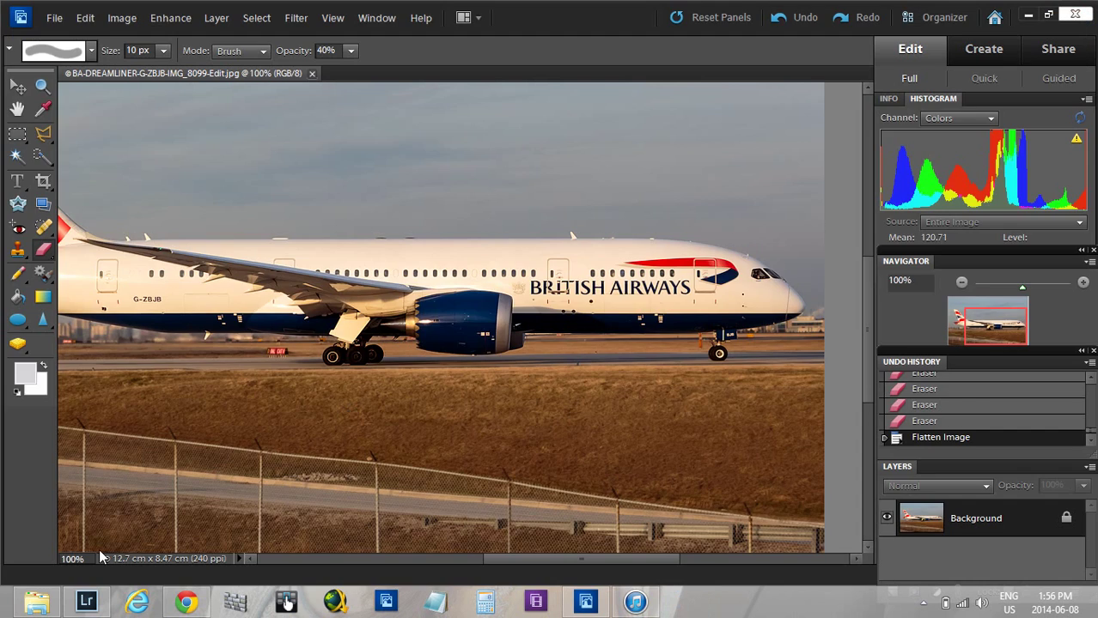
{"action": "left_click", "coordinate": [38, 604]}
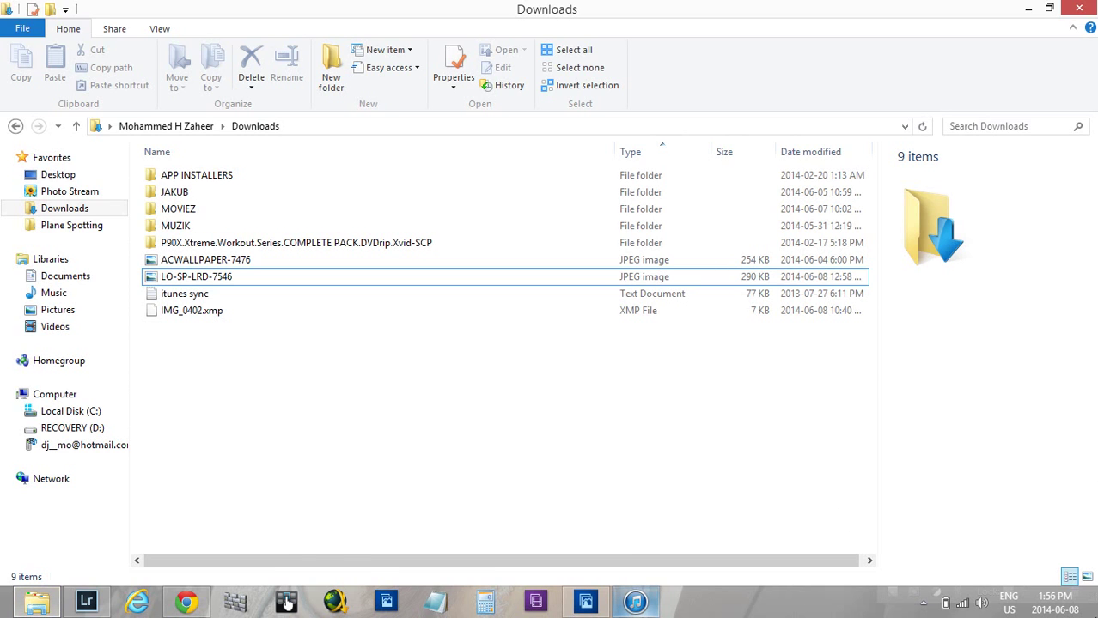
{"action": "left_click", "coordinate": [635, 602]}
{"action": "left_click", "coordinate": [1095, 603]}
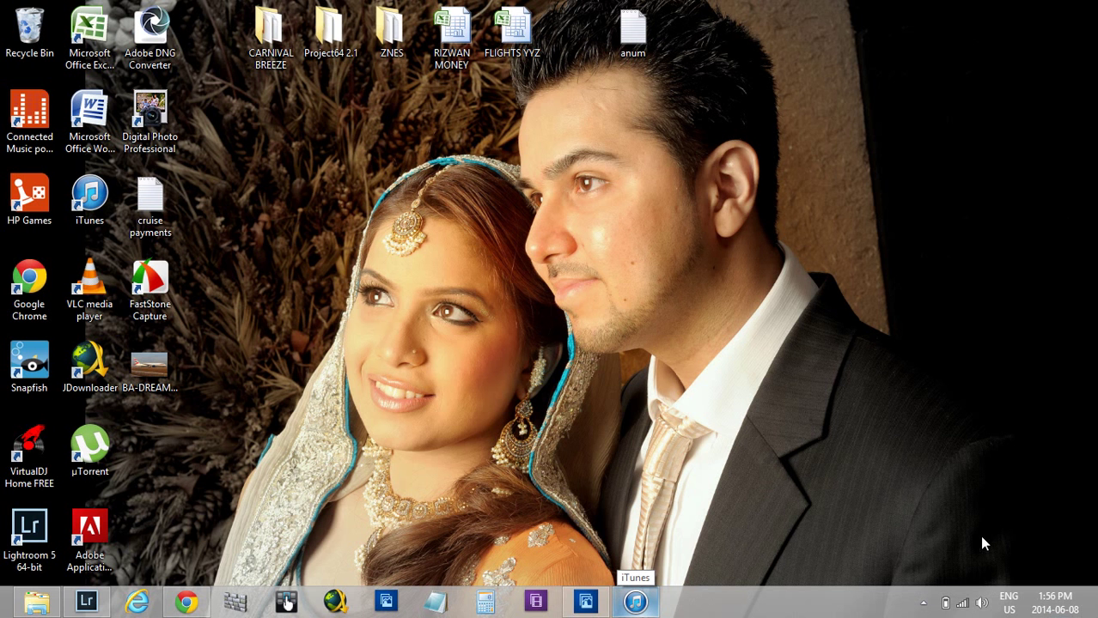
{"action": "left_click", "coordinate": [142, 358]}
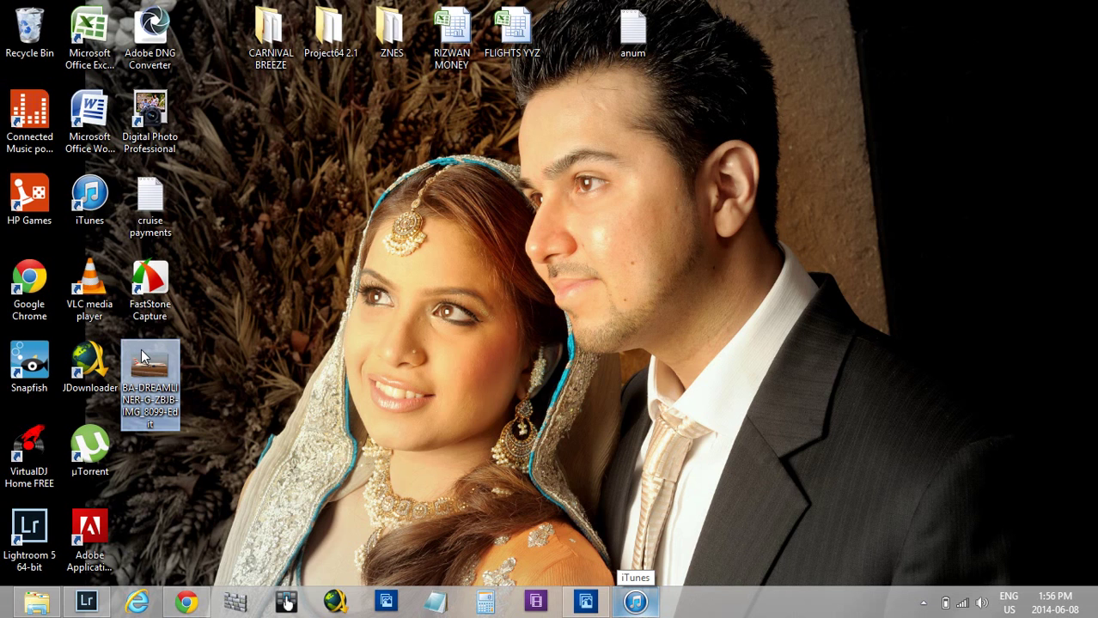
{"action": "double_click", "coordinate": [143, 358]}
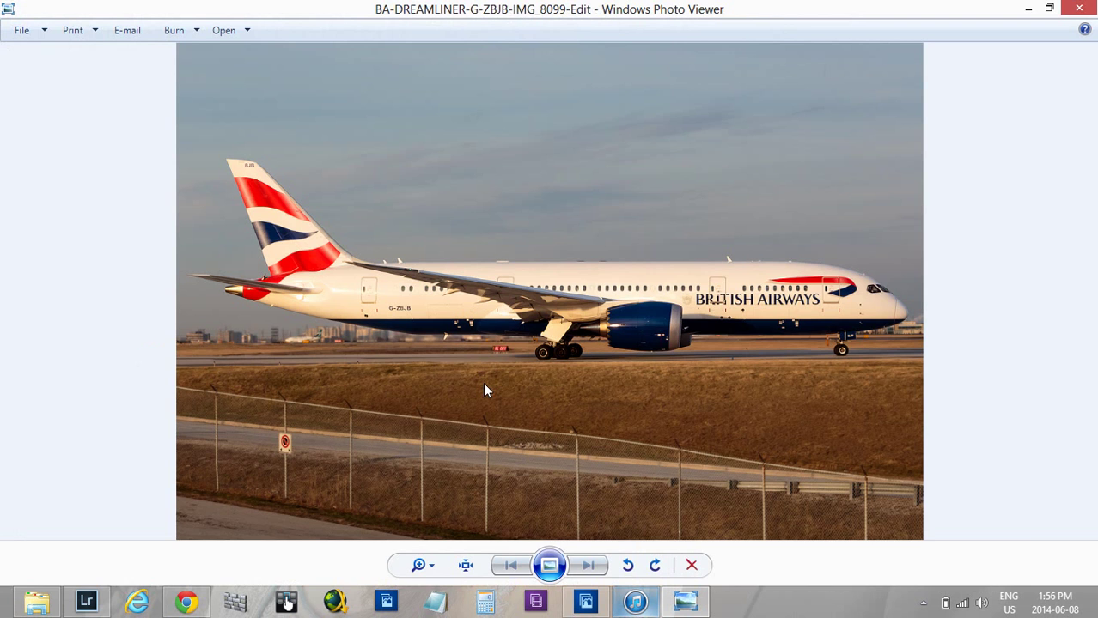
{"action": "left_click", "coordinate": [466, 565]}
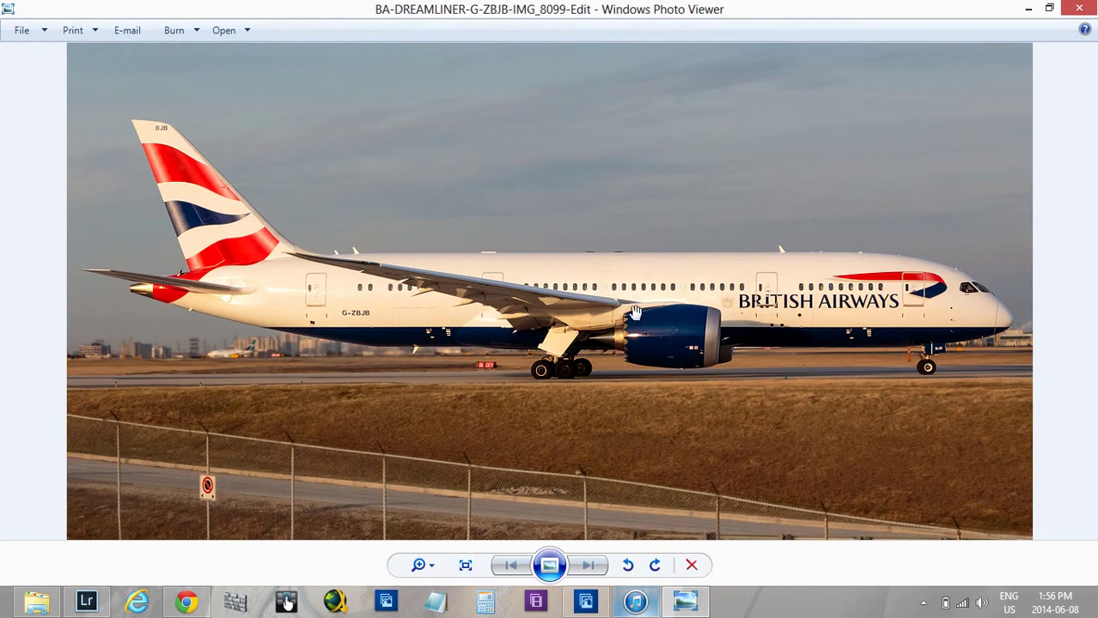